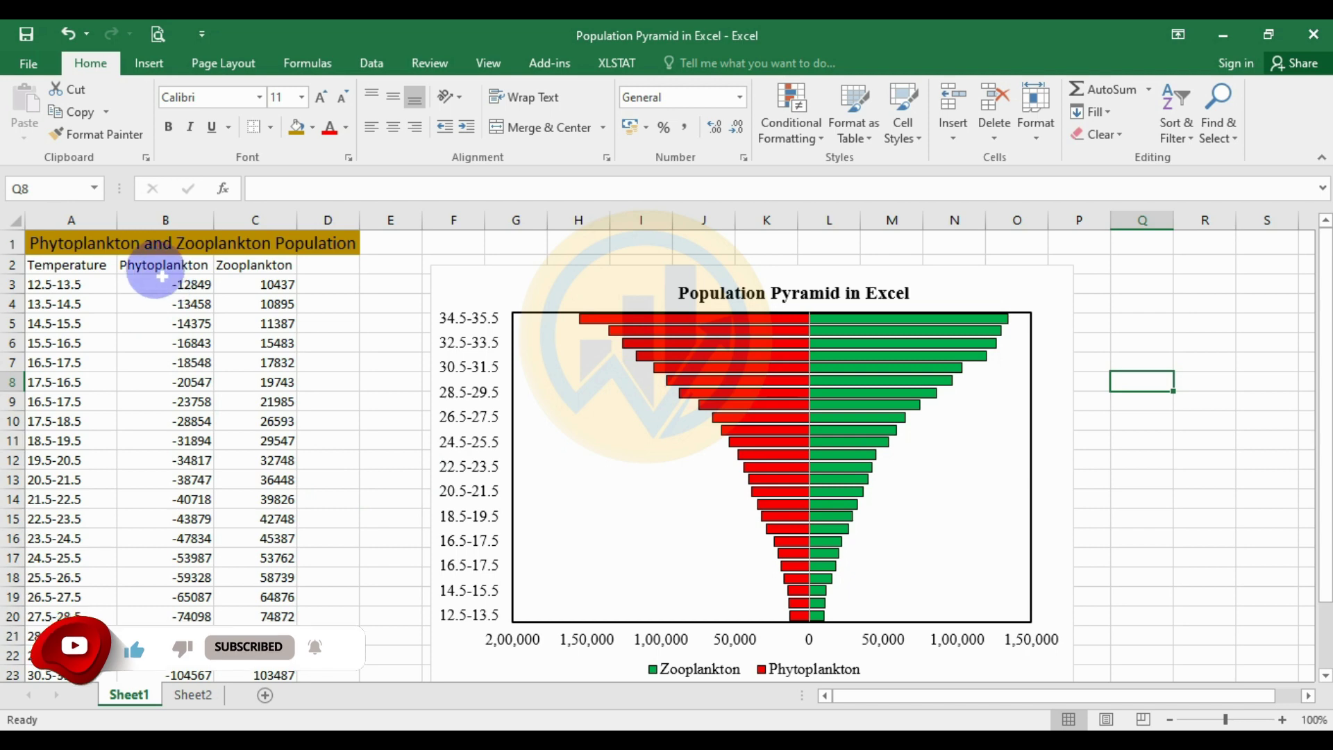
Review the Temperature, Phytoplankton and Zooplankton columns down to the 34.5-35.5 range
click(170, 266)
click(244, 266)
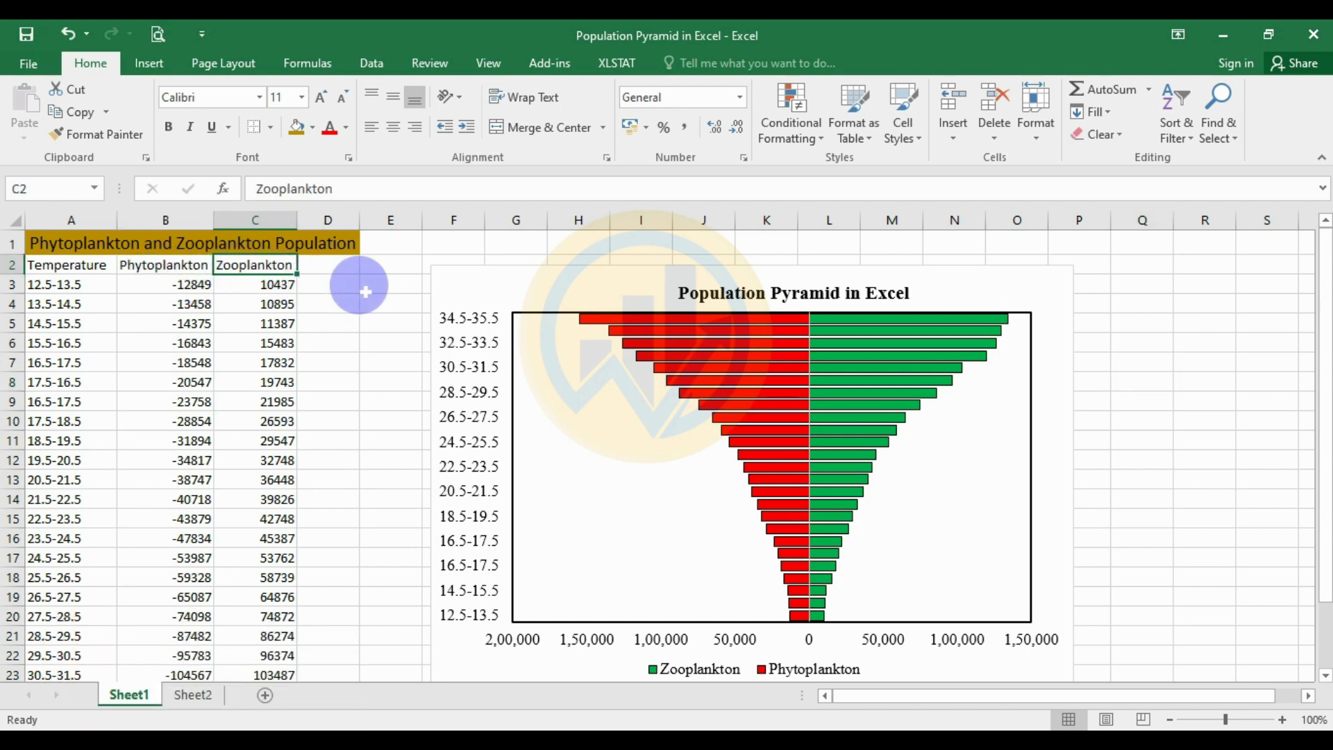
click(89, 273)
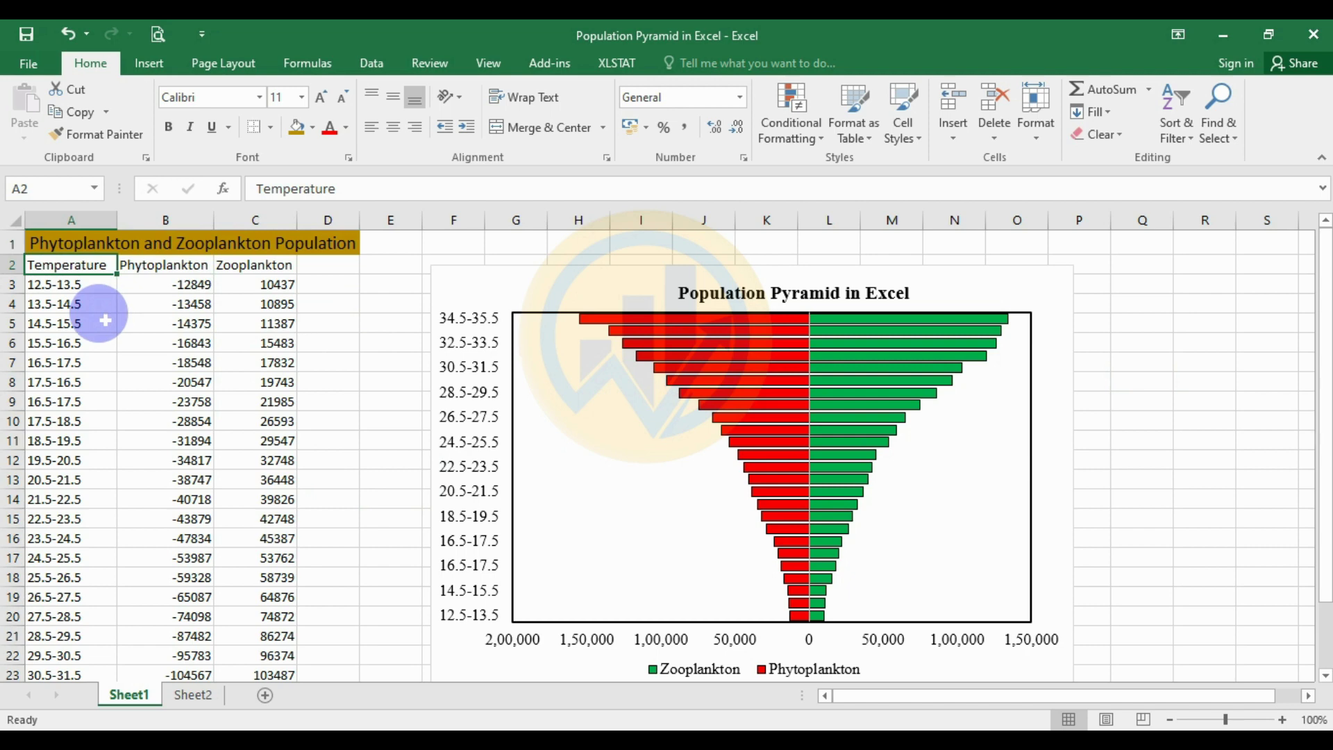
click(40, 286)
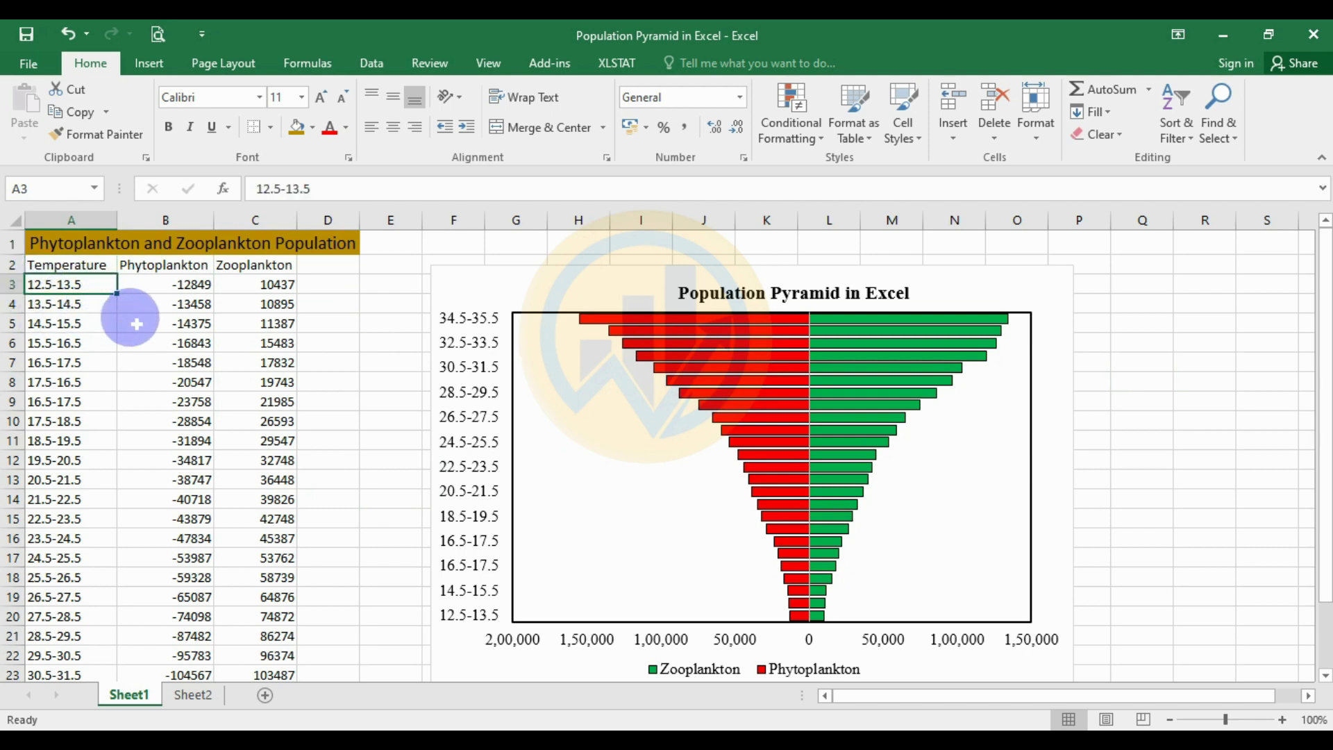
scroll(111, 368, down, 4)
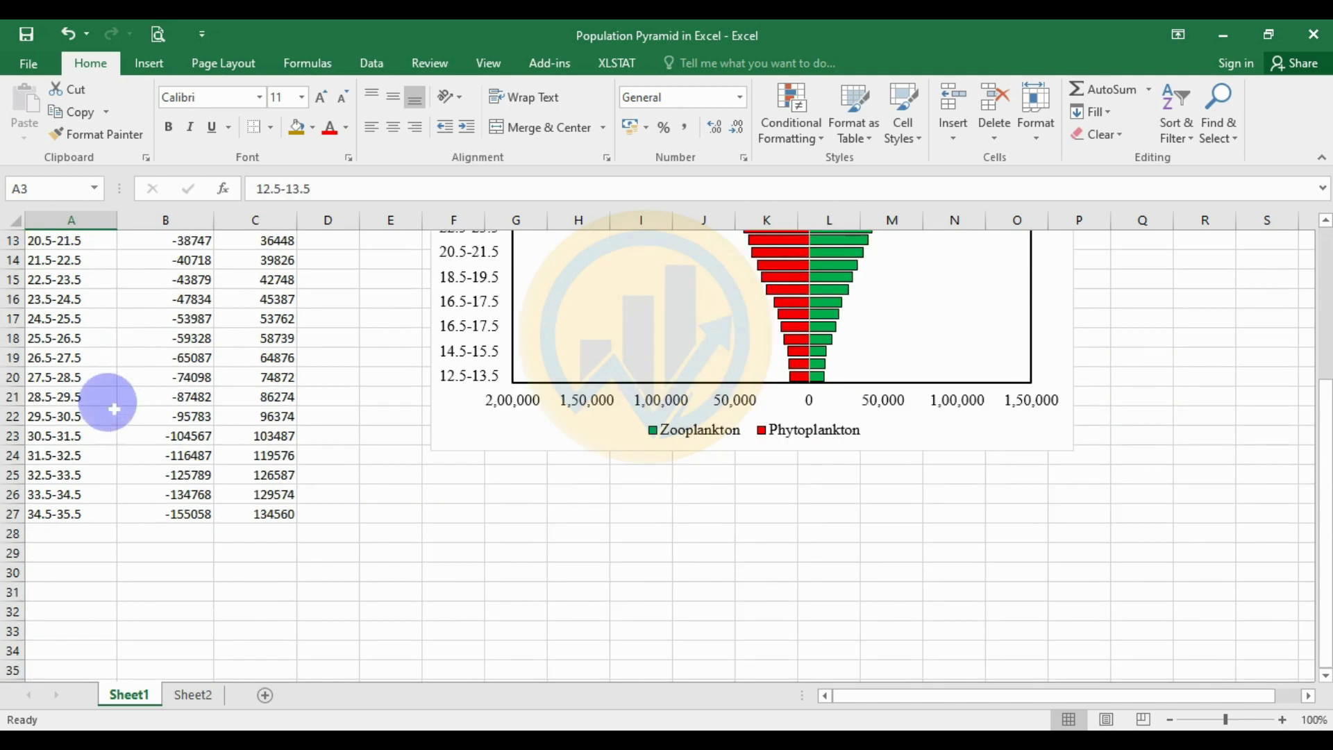
click(94, 521)
scroll(208, 490, up, 4)
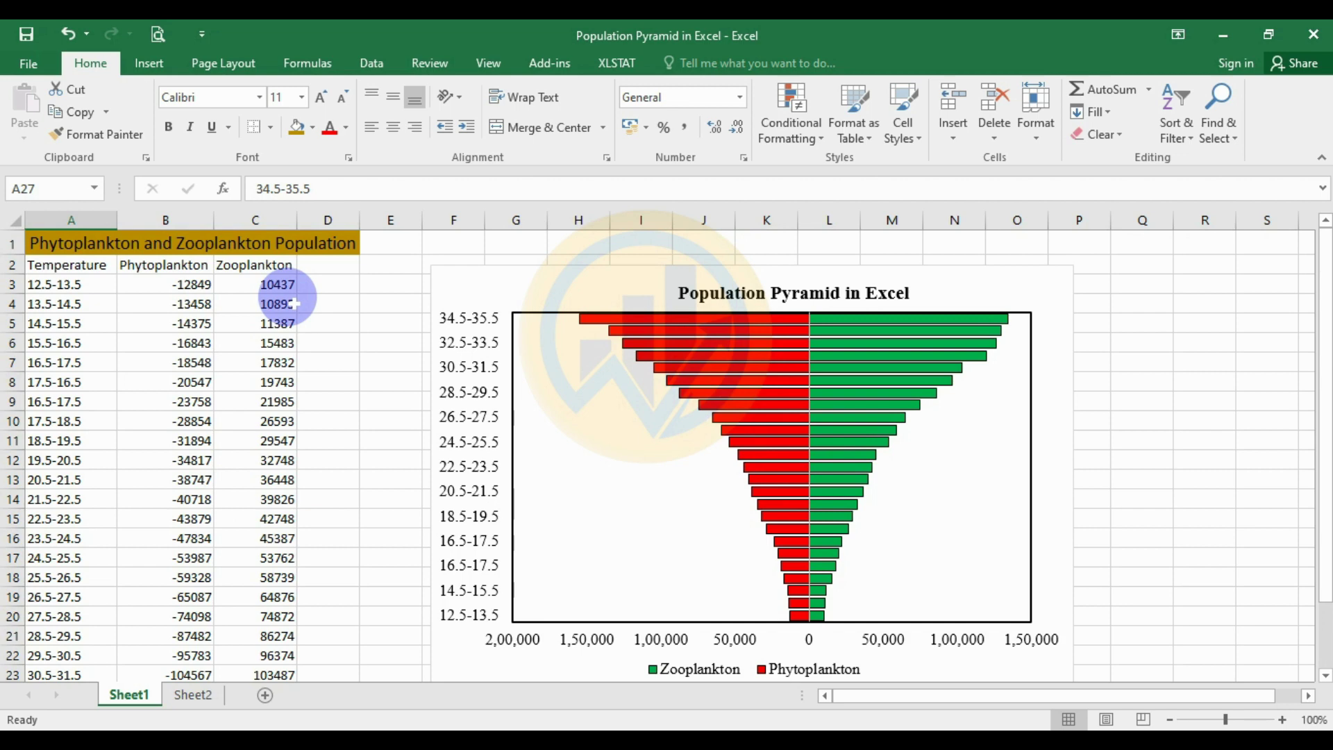
click(170, 268)
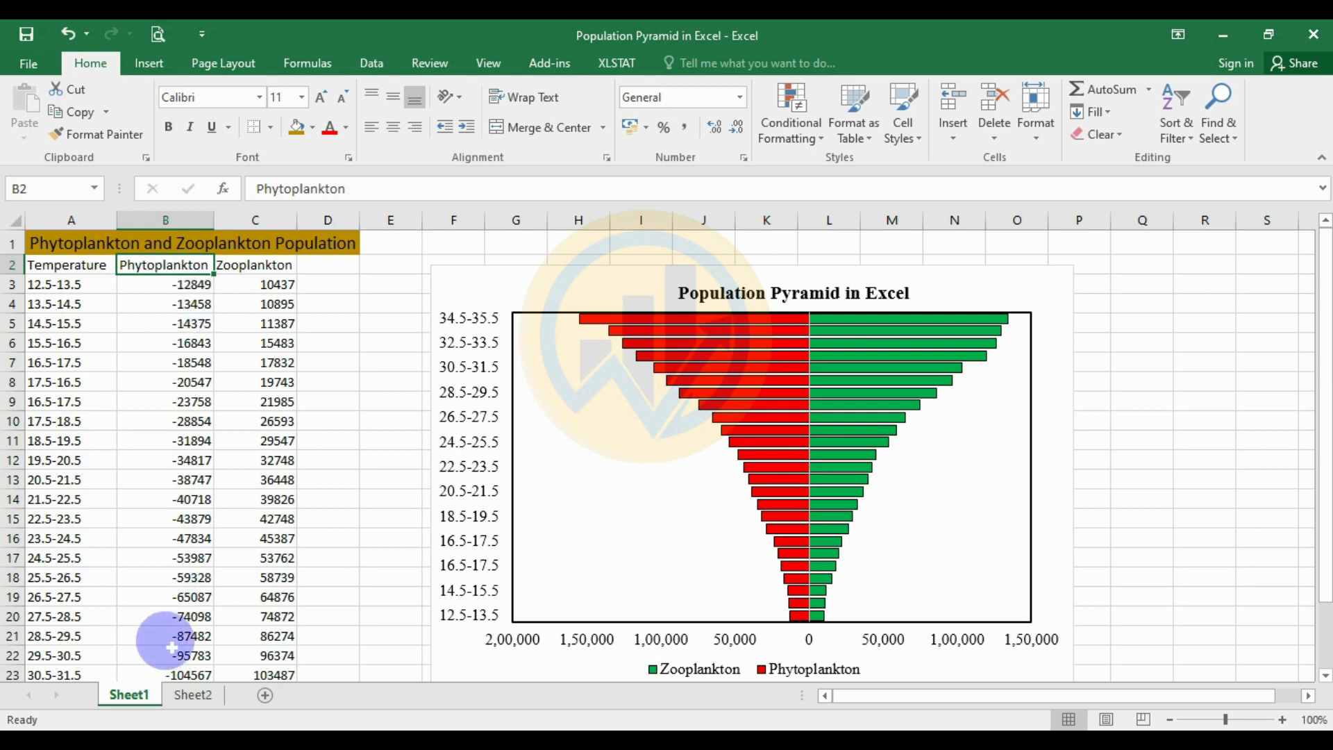
On Sheet2, enter =B2*-1 in D2 and fill it down to D26
click(193, 696)
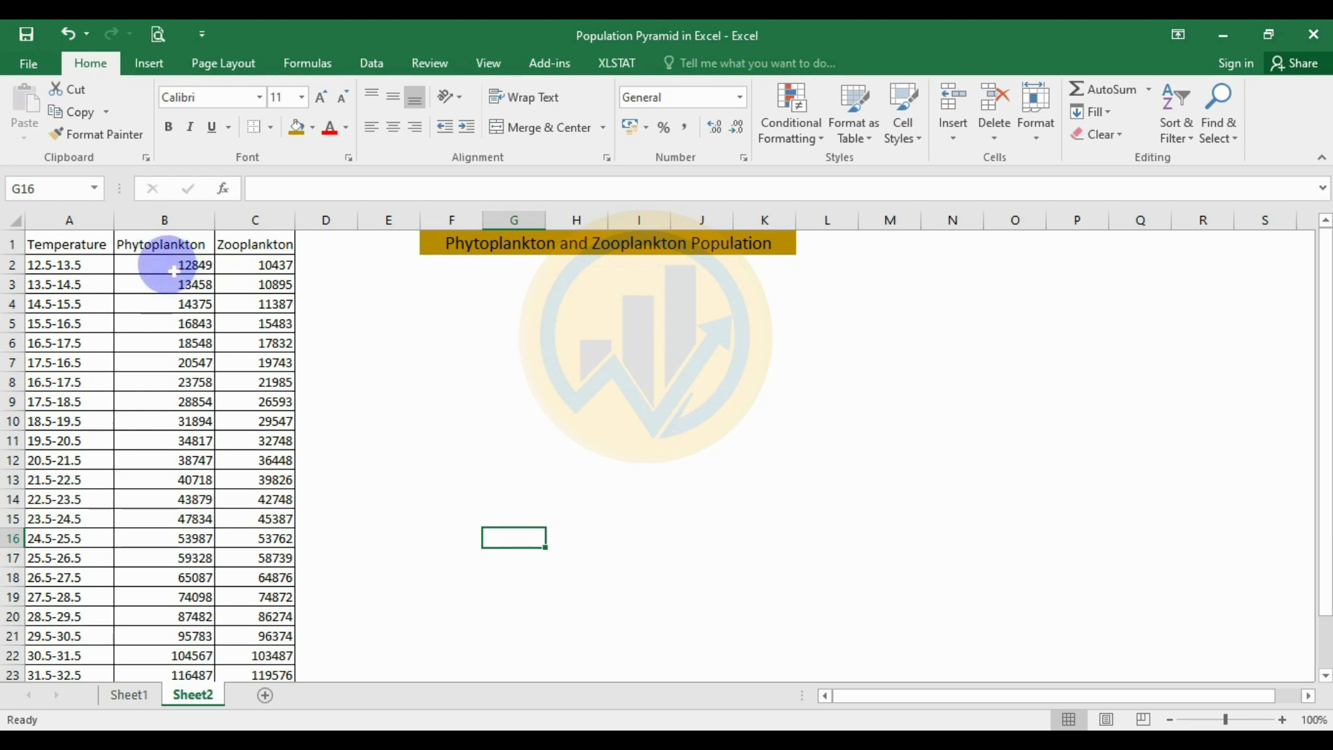
click(318, 264)
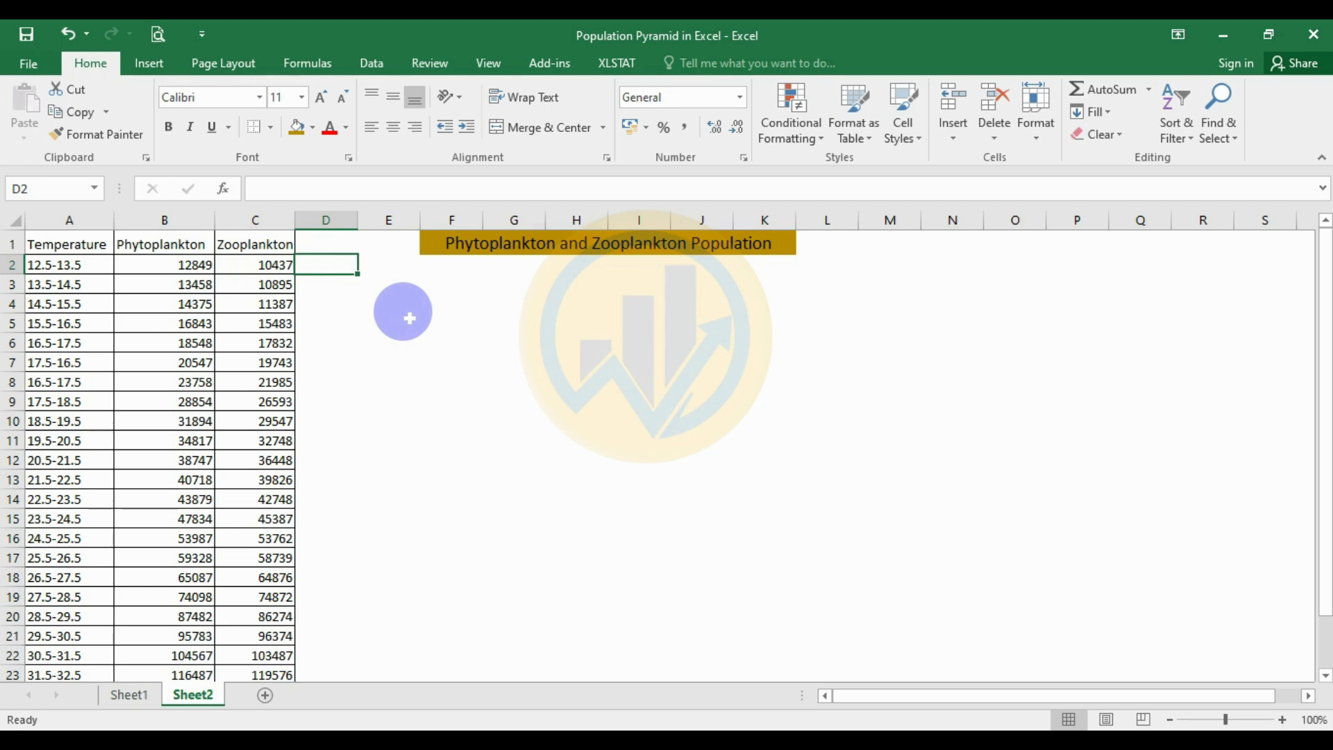
text(=)
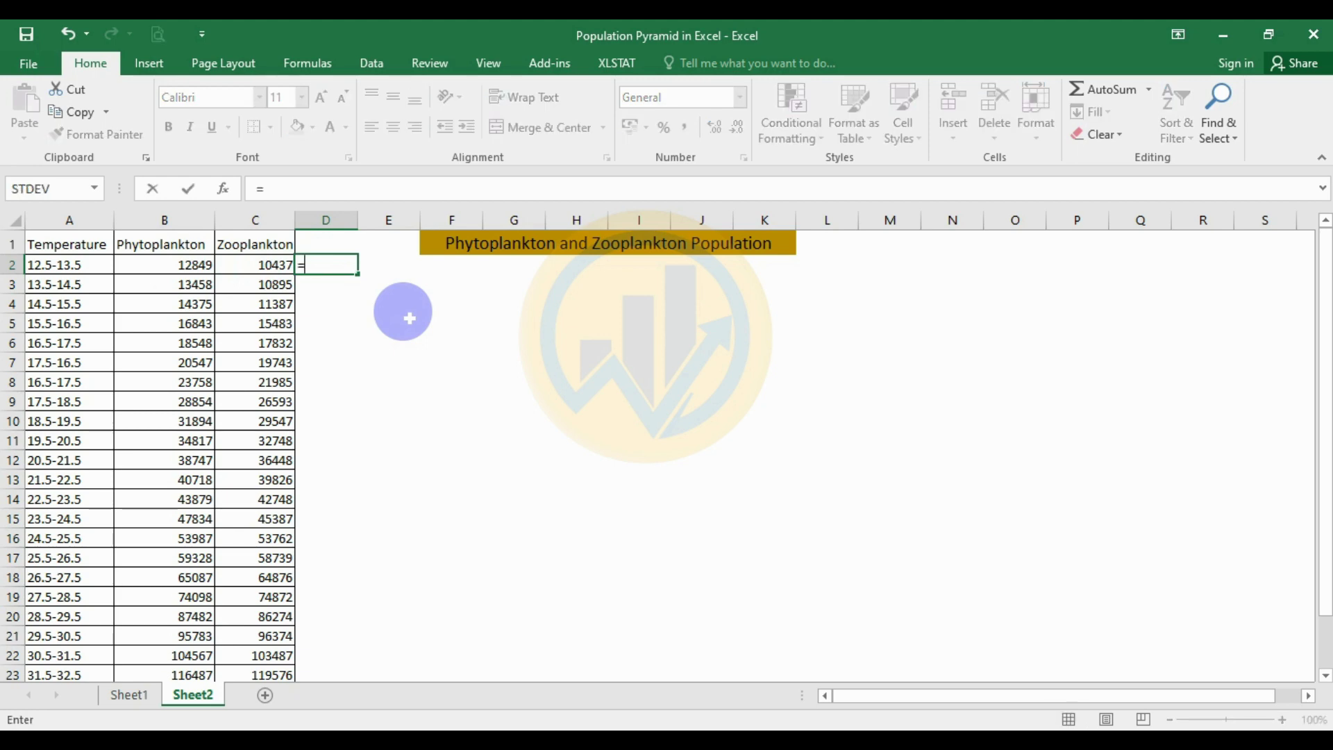
click(166, 265)
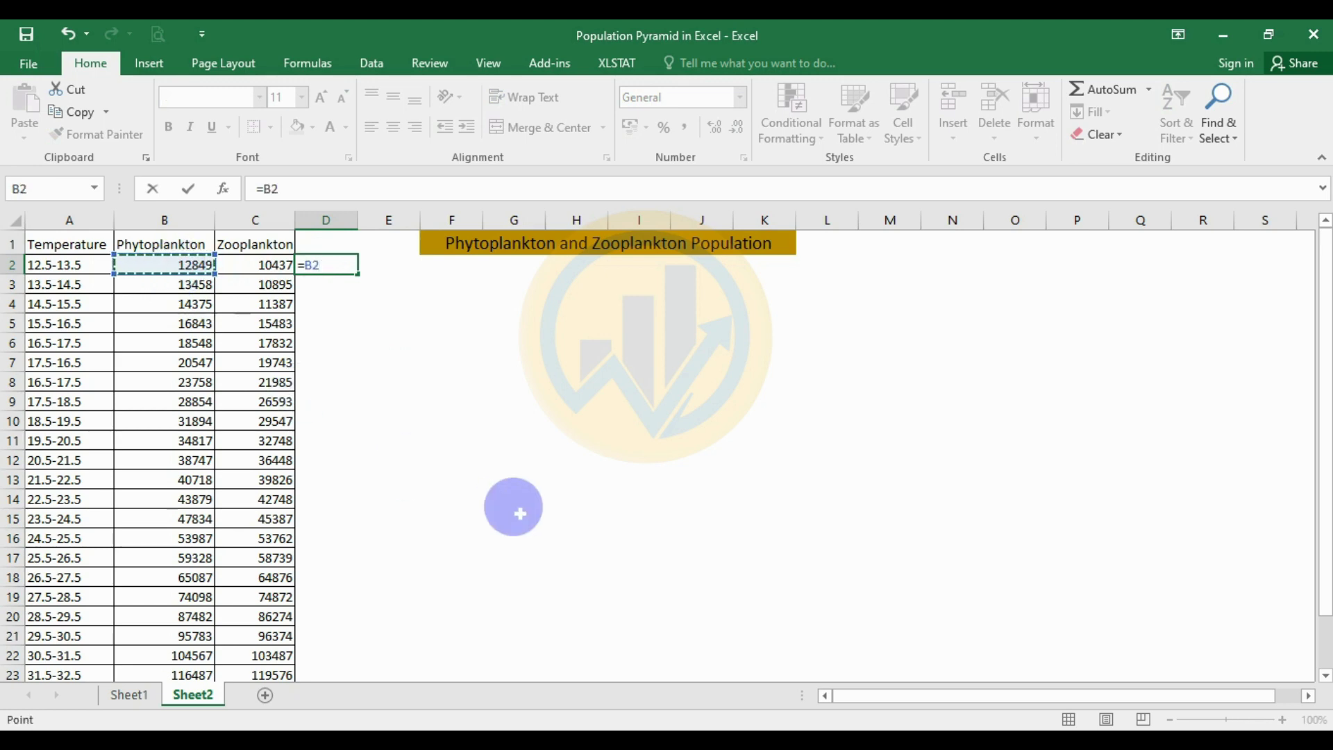
text(*)
key(Return)
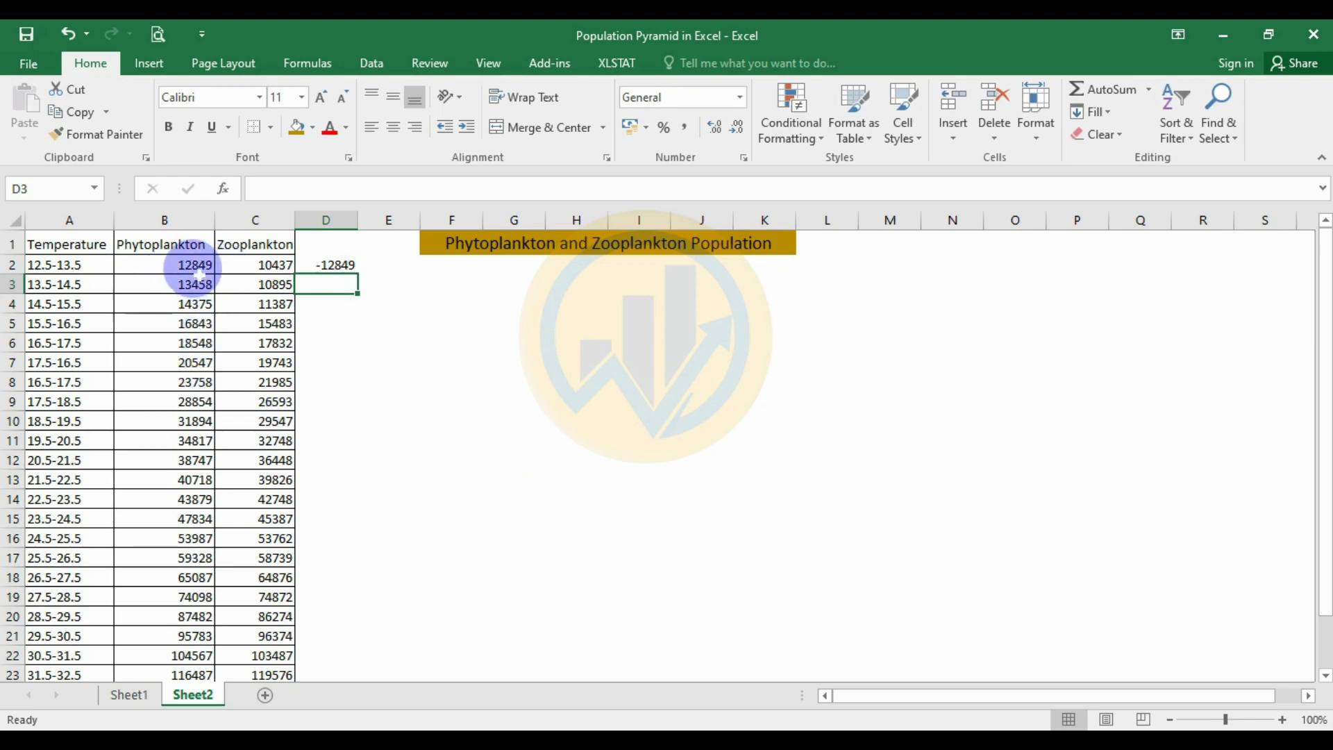
click(319, 267)
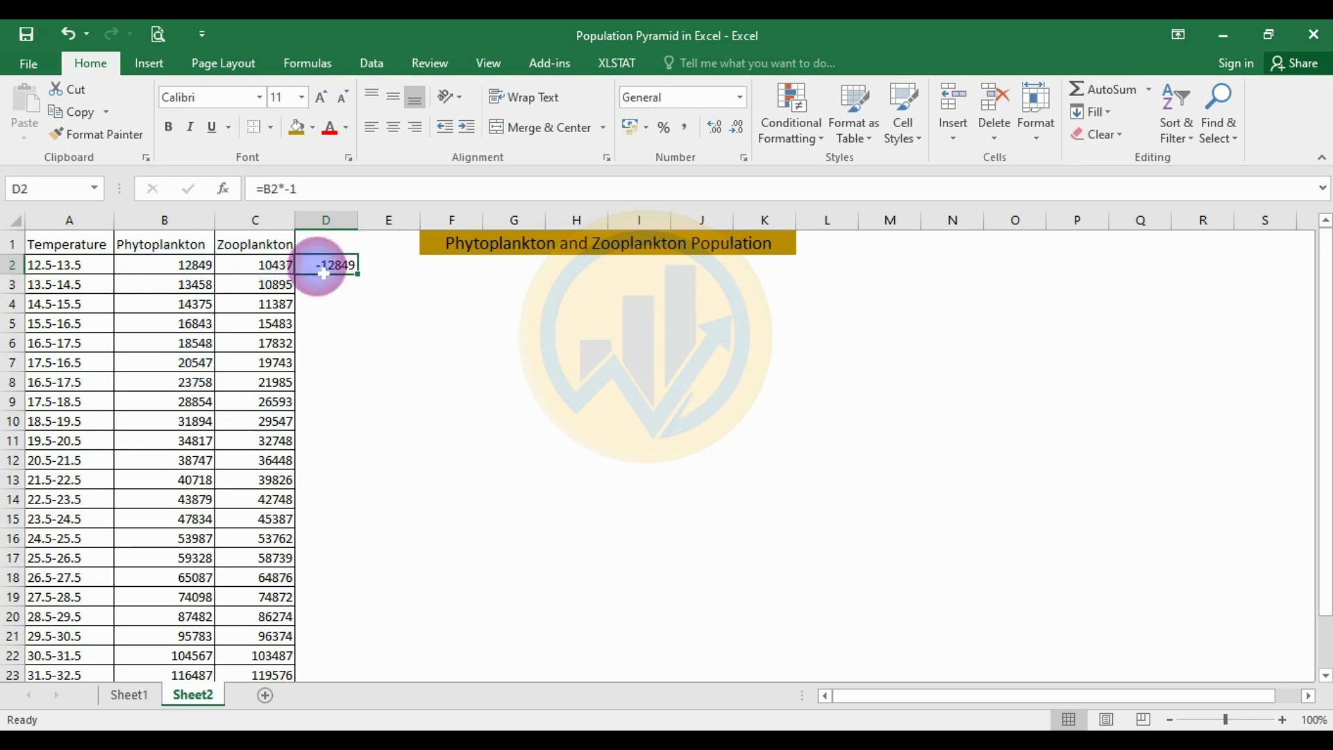
drag(357, 280, 357, 638)
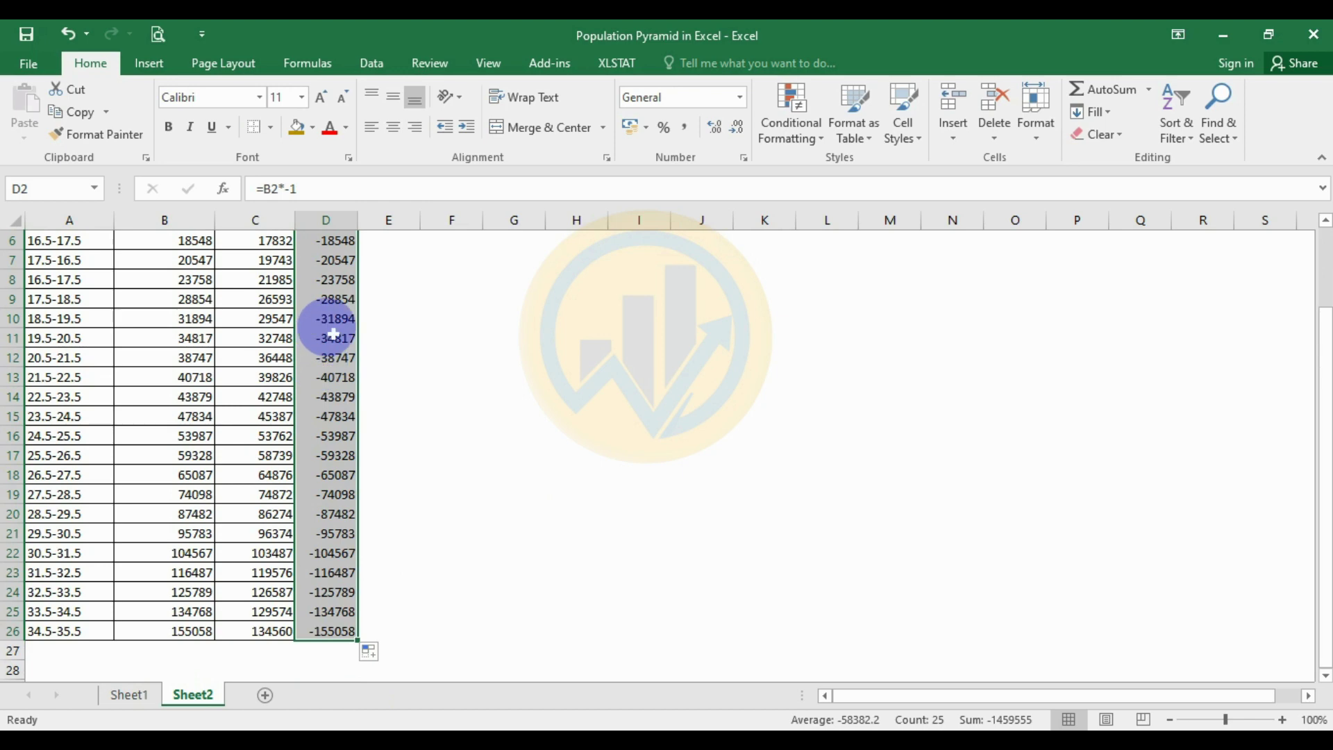
Copy the Phytoplankton header from B1 into D1, then select Temperature column A
scroll(307, 431, up, 2)
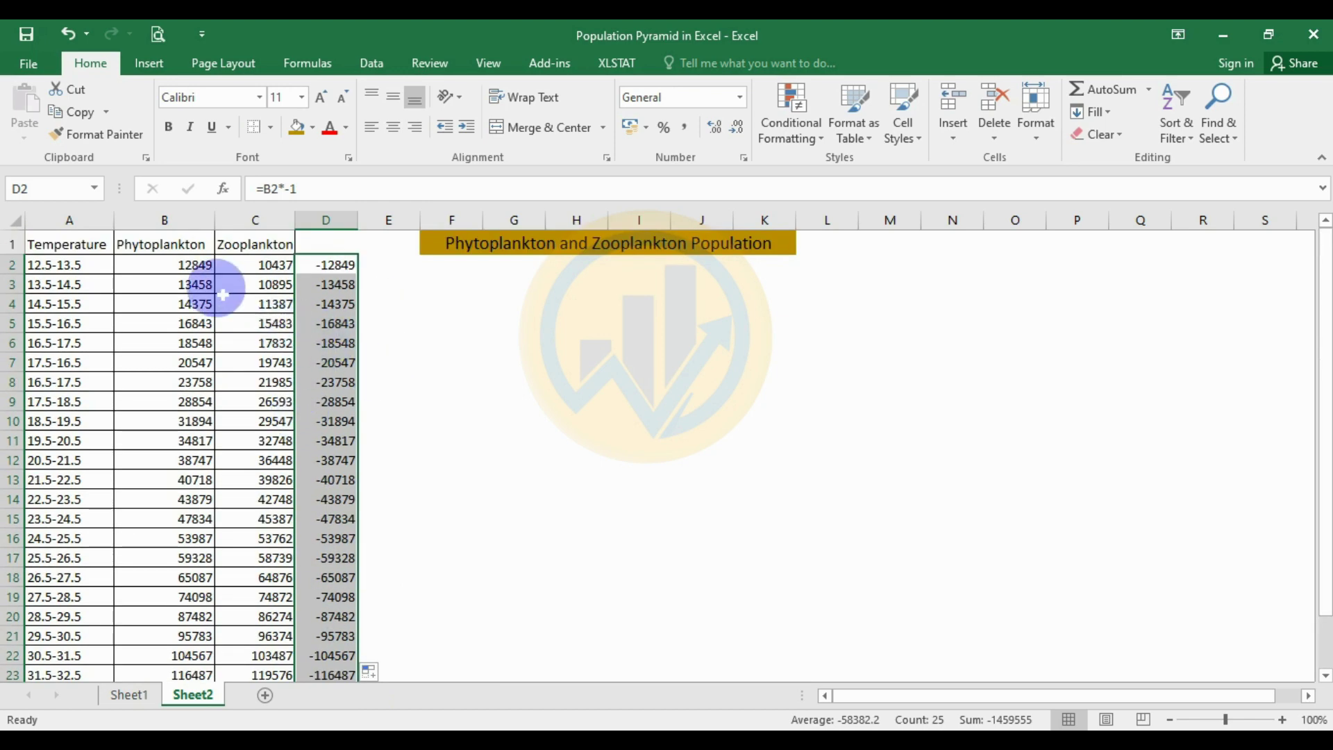
click(190, 245)
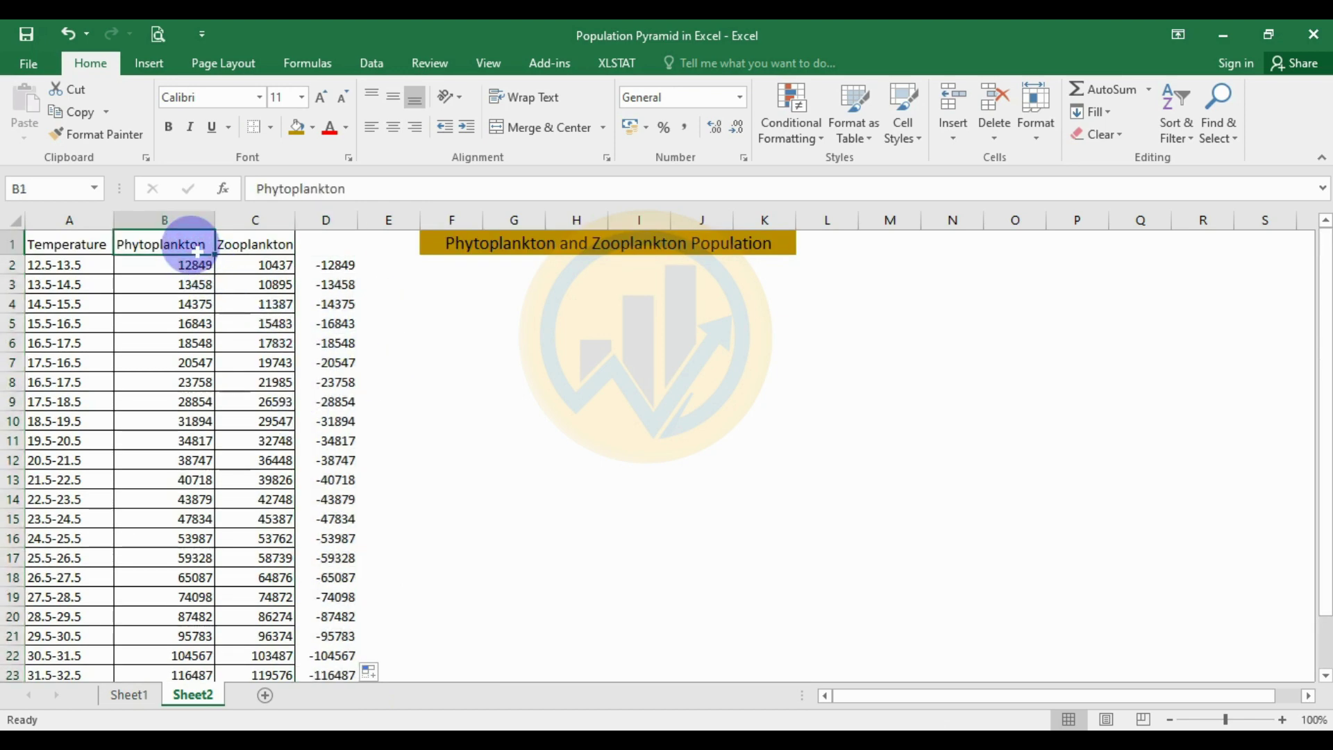
key(ctrl+c)
click(323, 239)
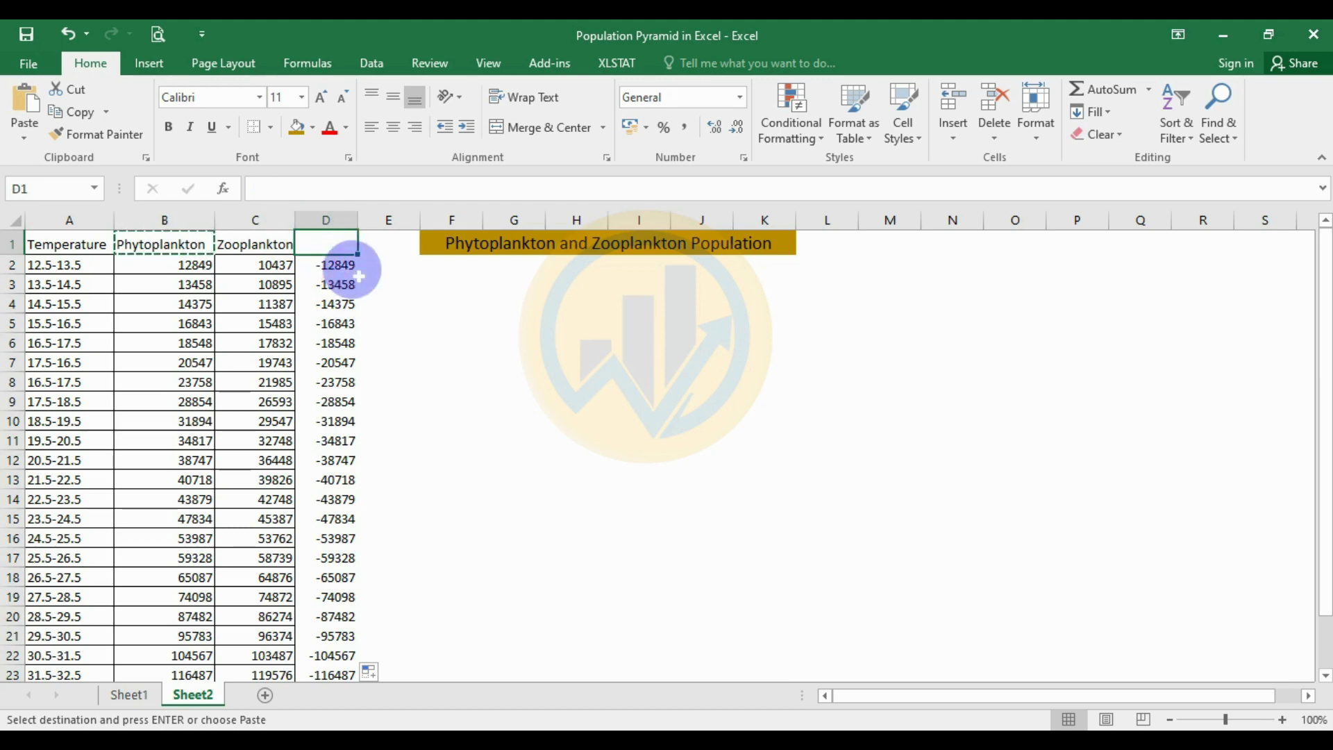
key(ctrl+v)
click(407, 321)
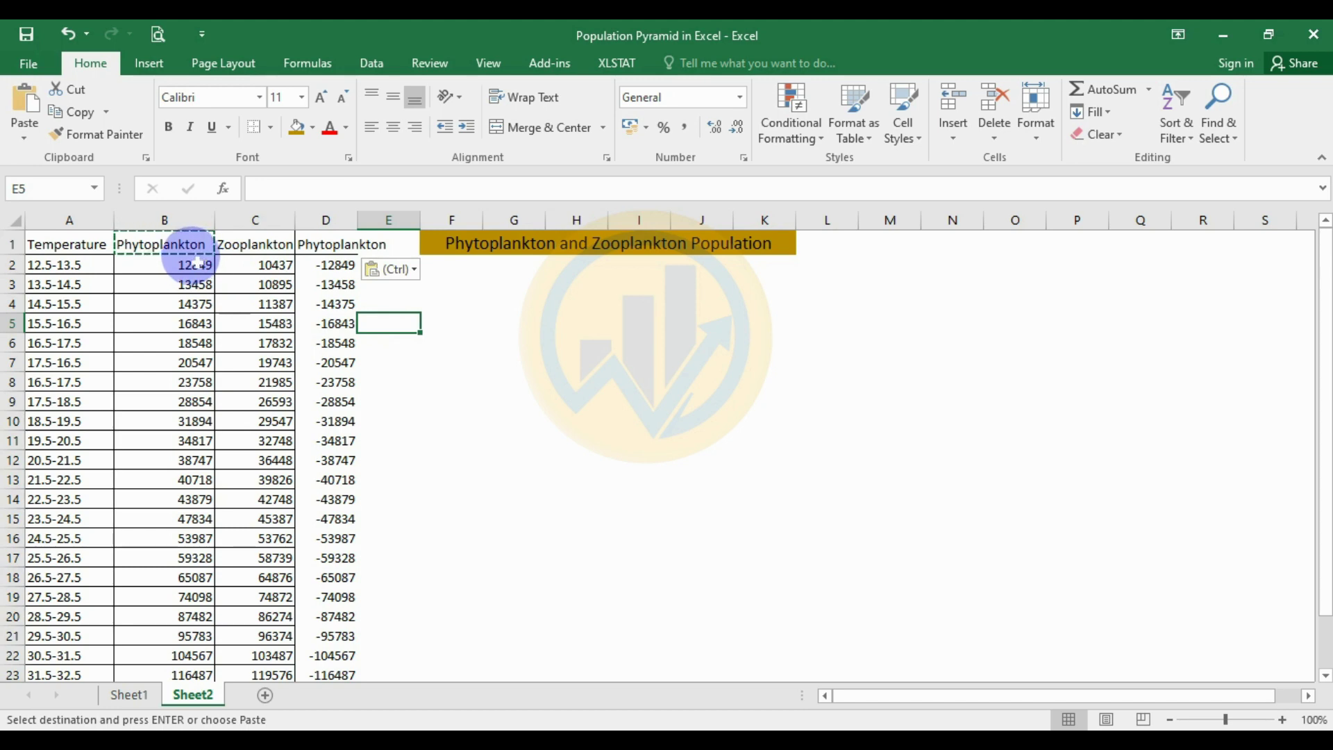
key(Escape)
click(638, 440)
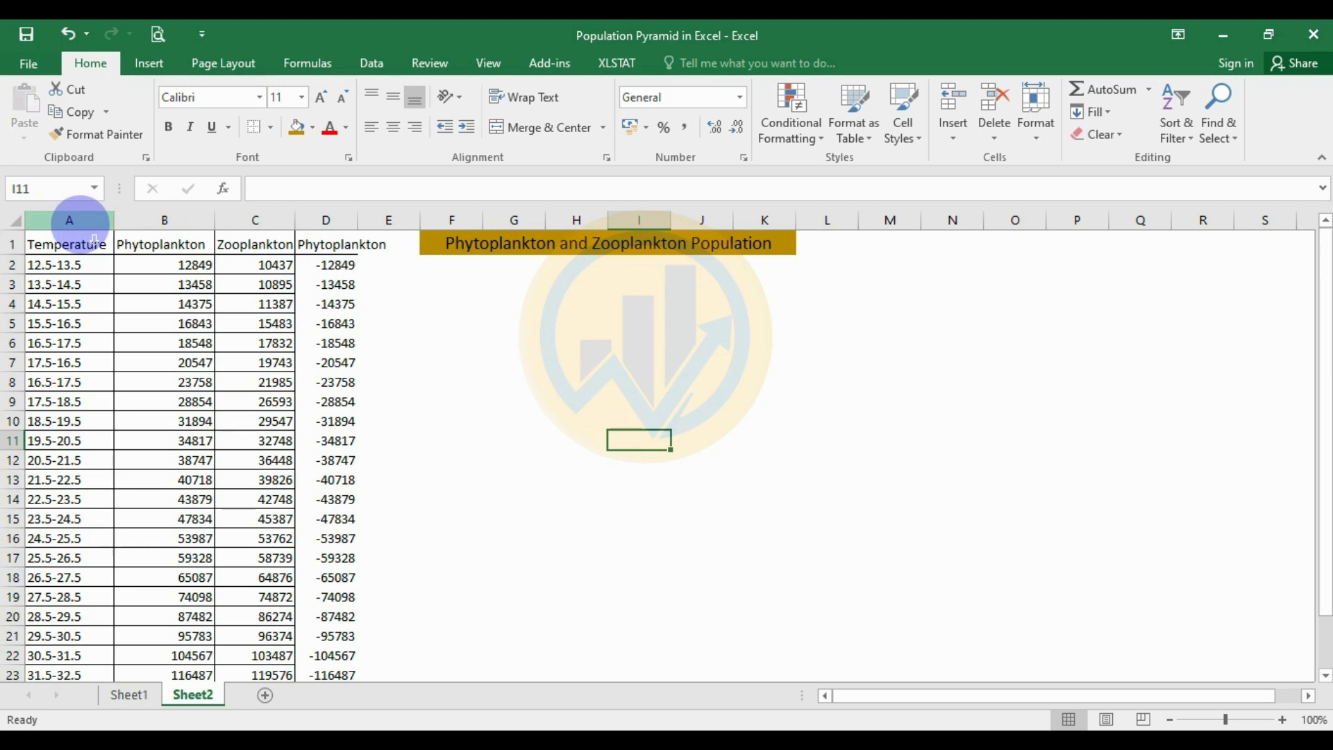
click(69, 220)
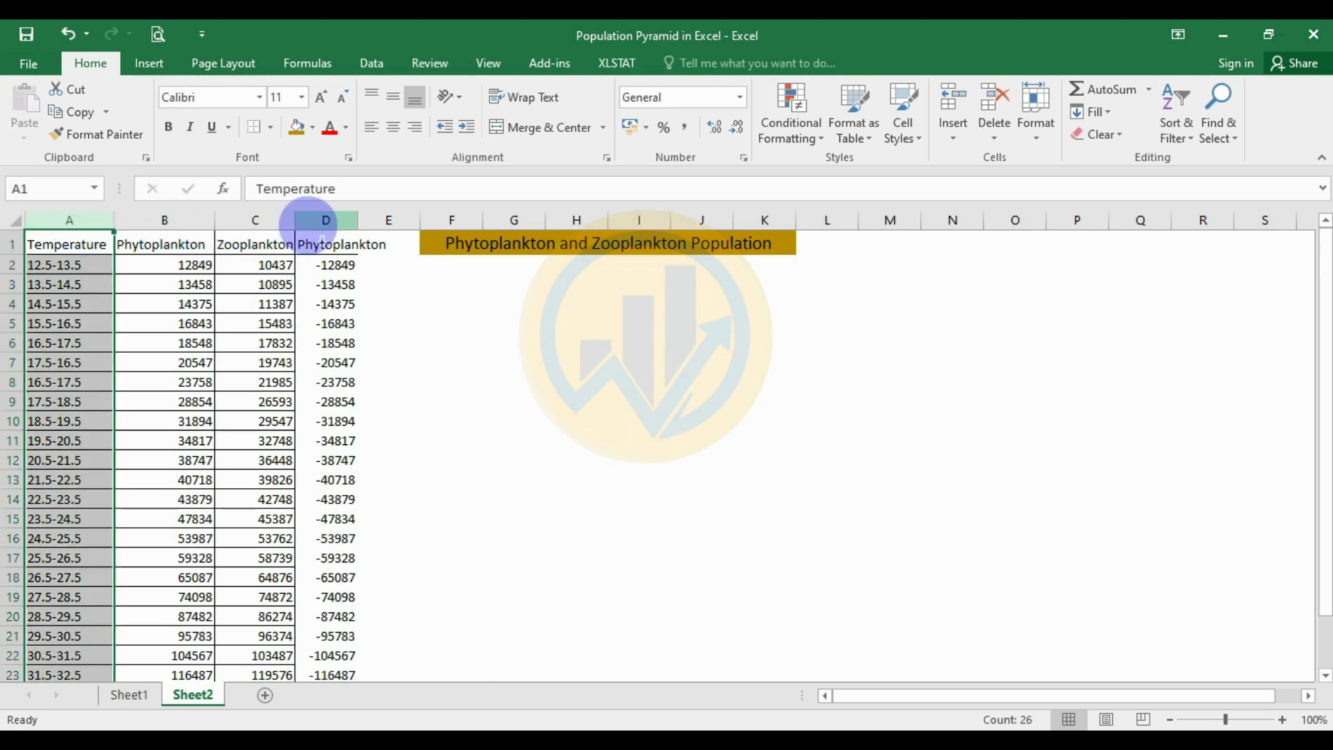
Insert a clustered bar chart from columns A, C and D, then reposition and enlarge it
ctrl+click(326, 220)
ctrl+click(261, 220)
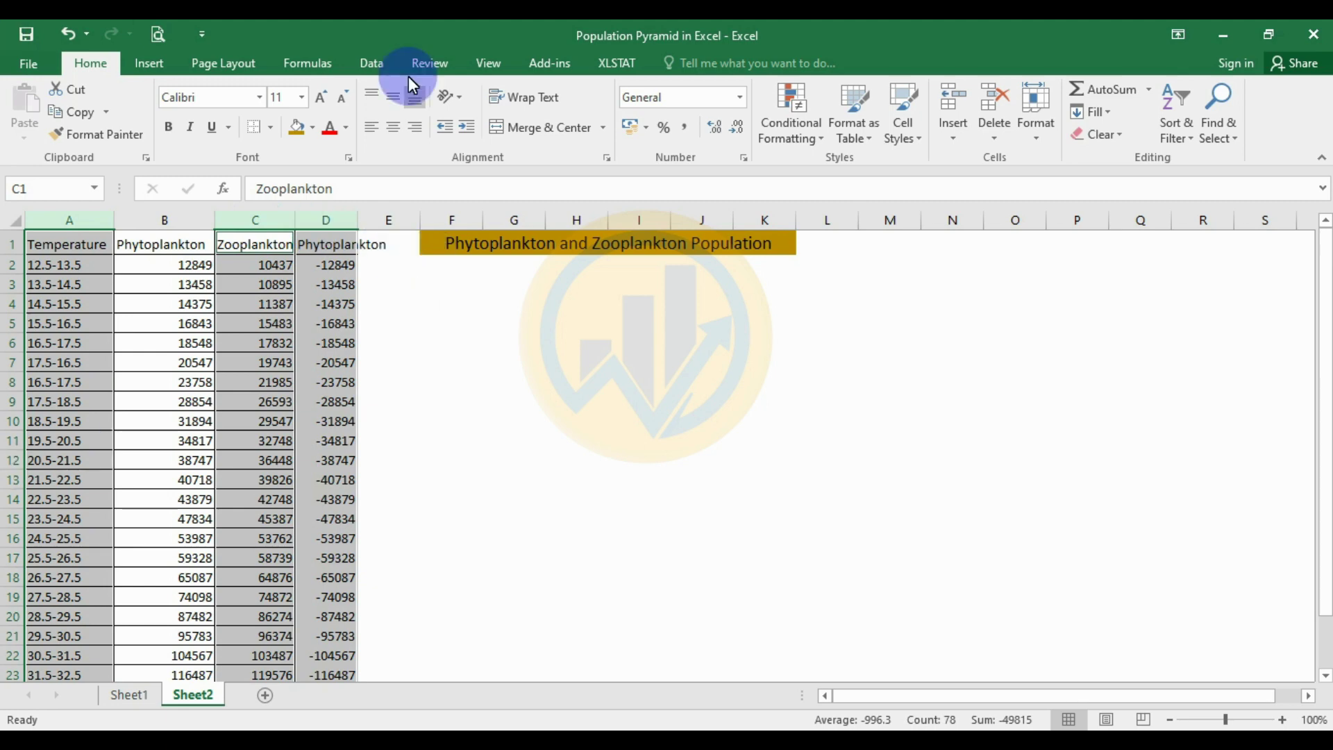
click(148, 63)
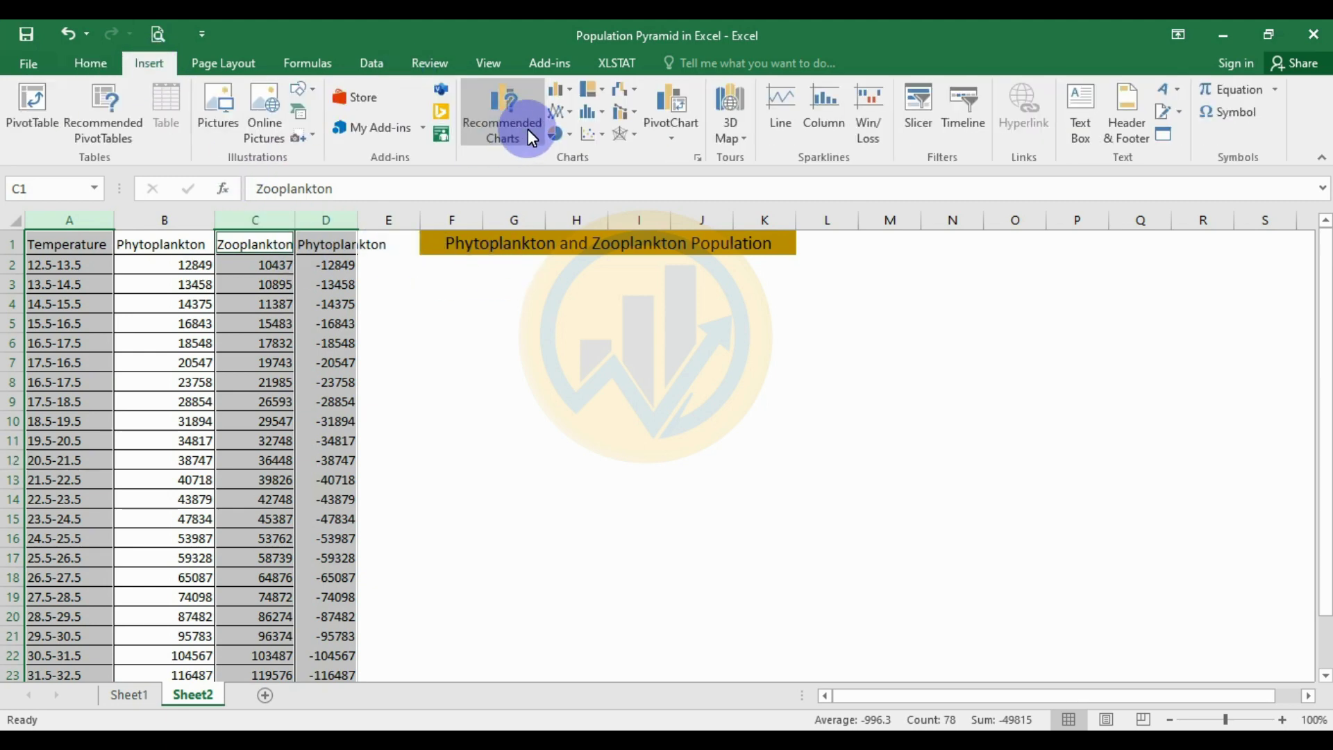
click(570, 90)
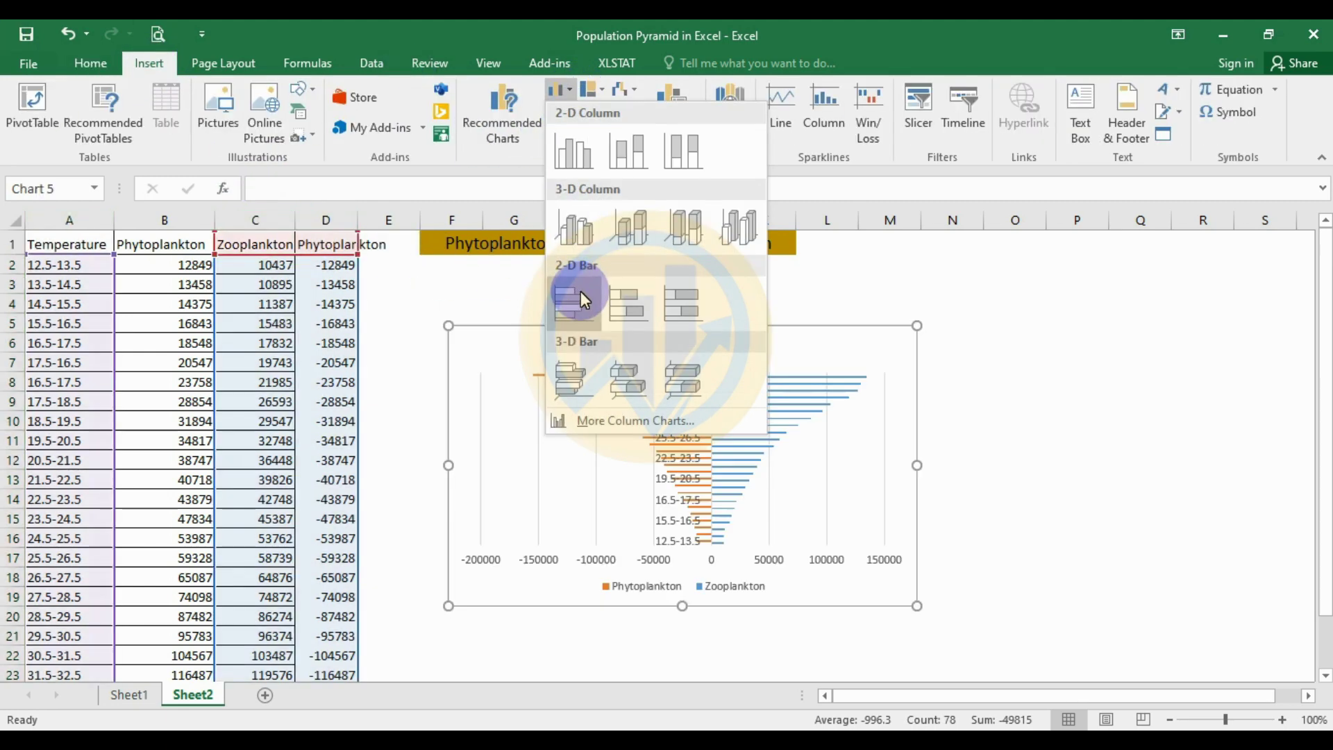
click(580, 296)
drag(780, 342, 741, 297)
drag(867, 555, 928, 664)
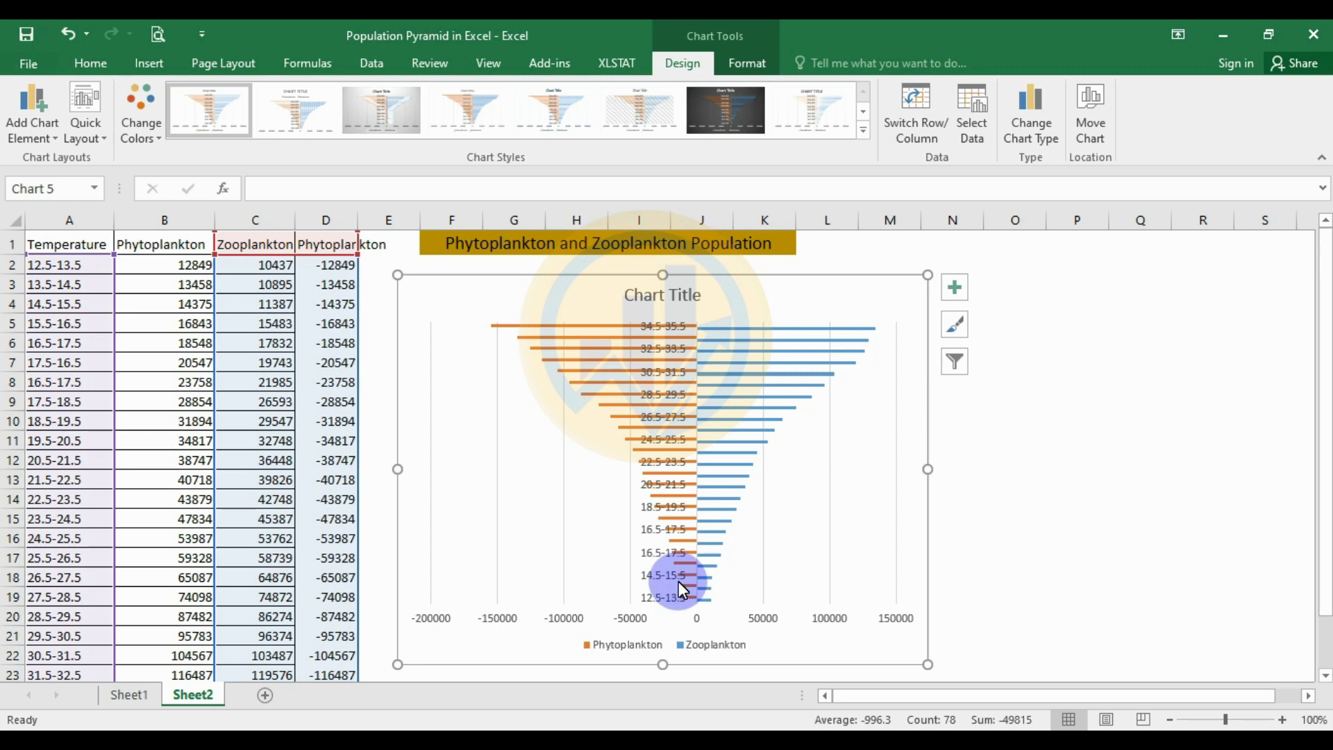
Set the vertical temperature axis label position to Low
click(655, 574)
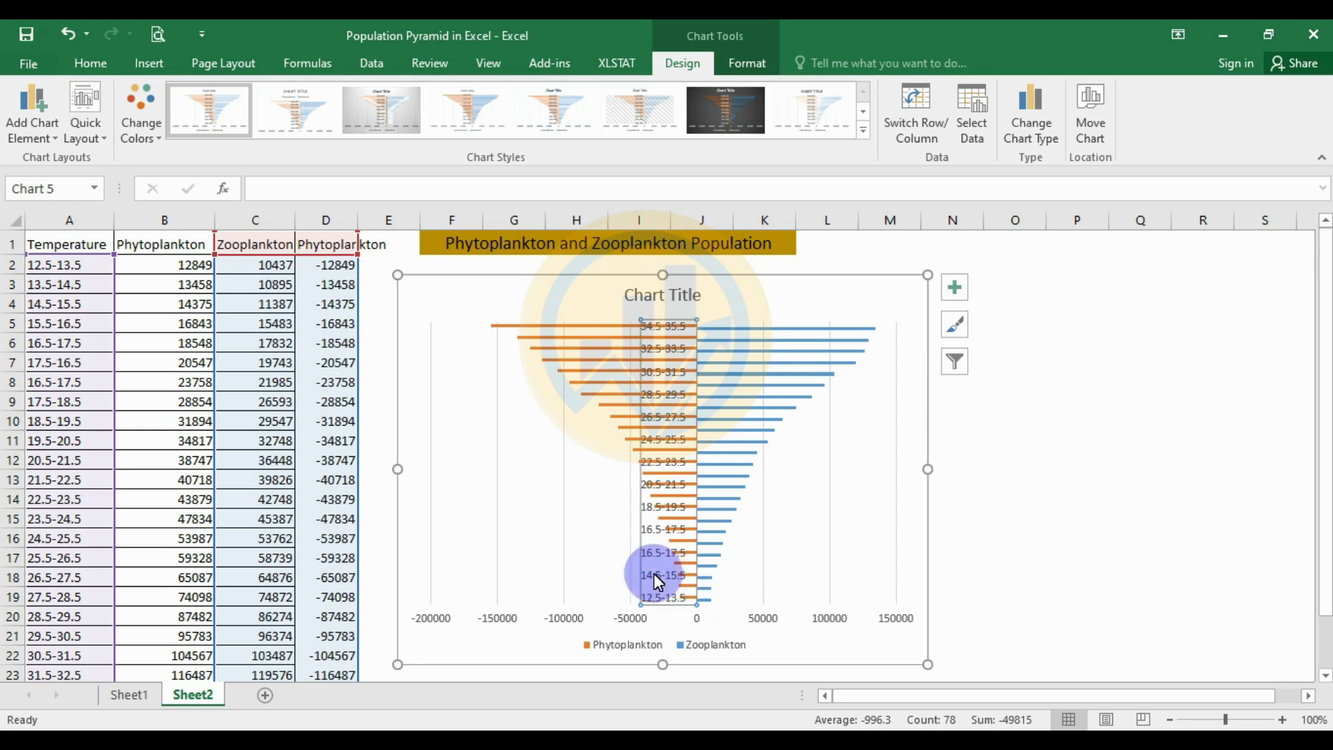
right_click(653, 573)
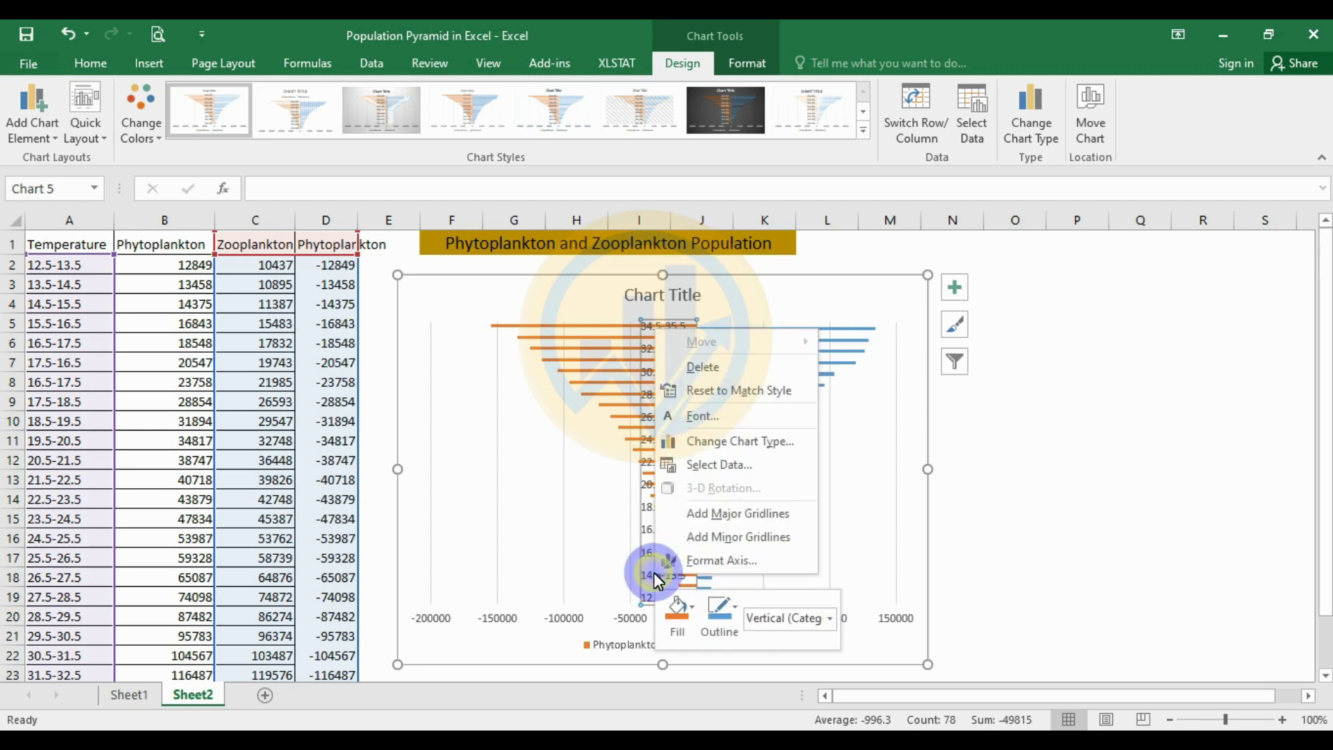
click(706, 561)
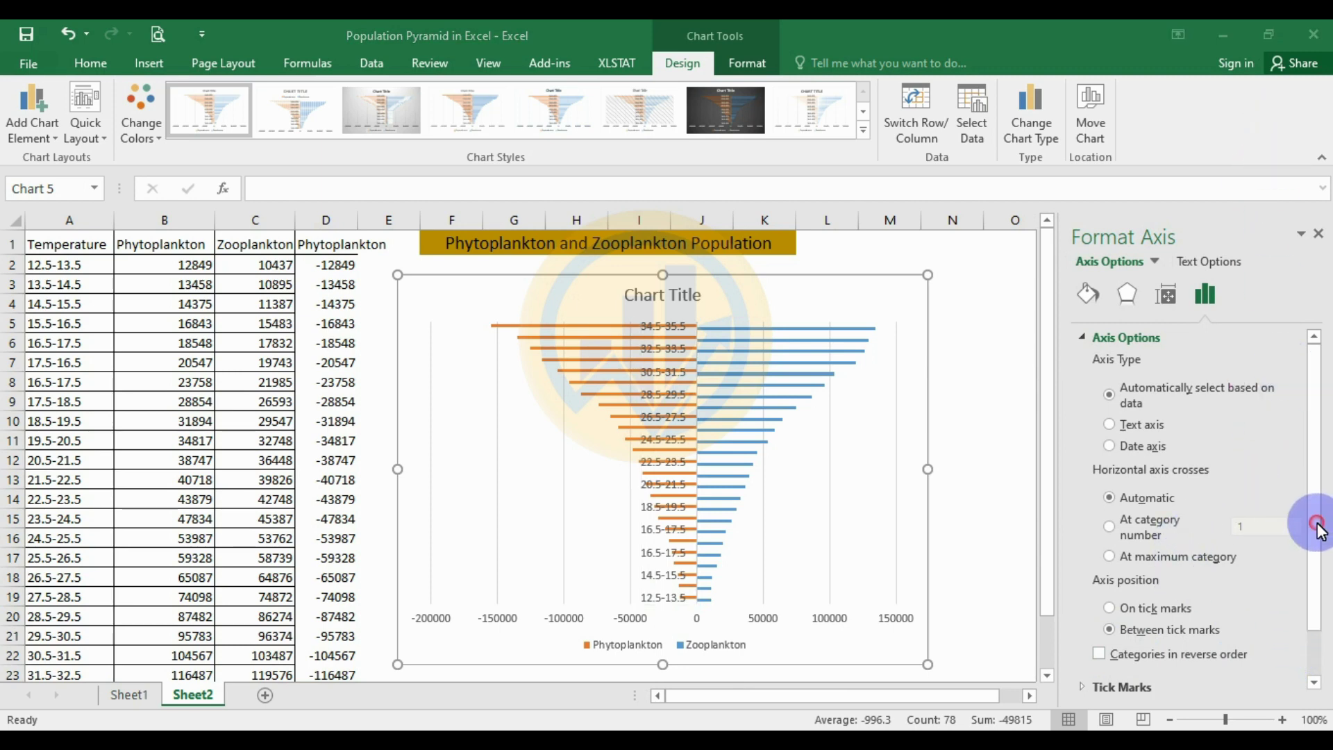
click(1318, 628)
scroll(1312, 625, down, 1)
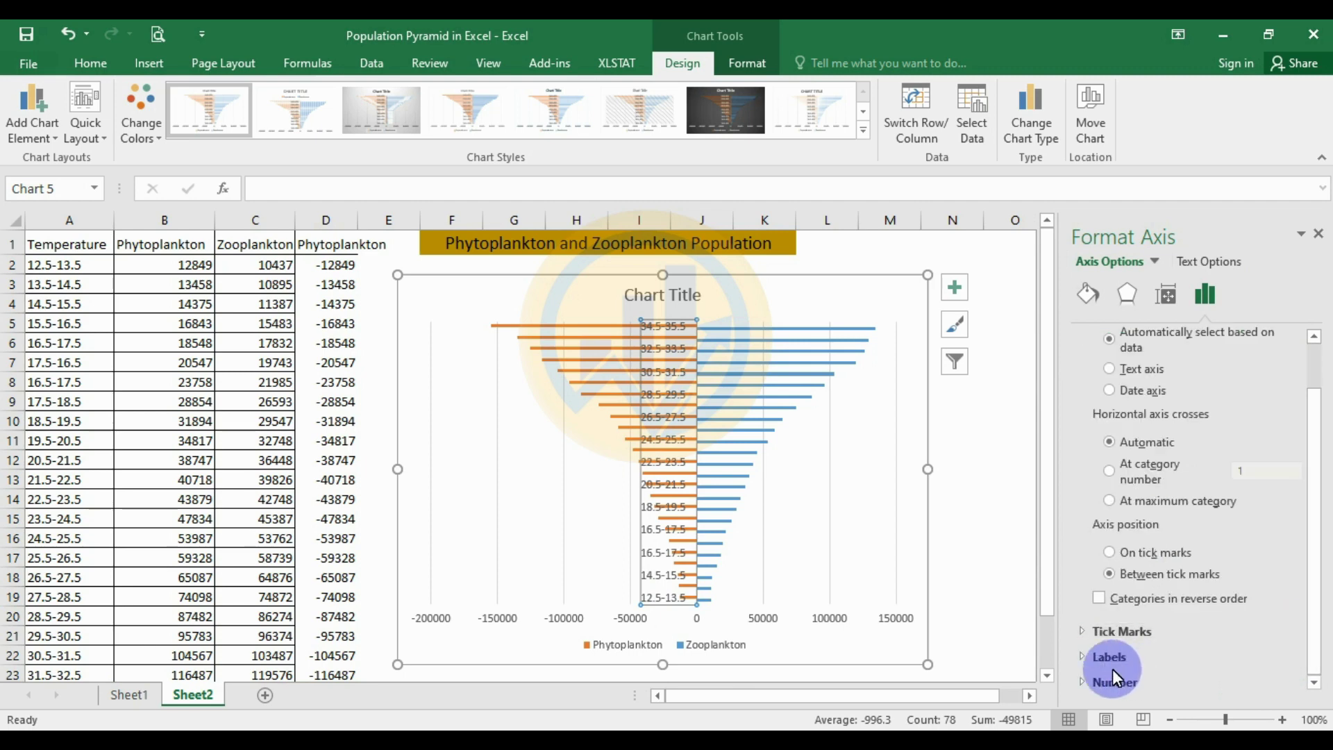
click(1082, 661)
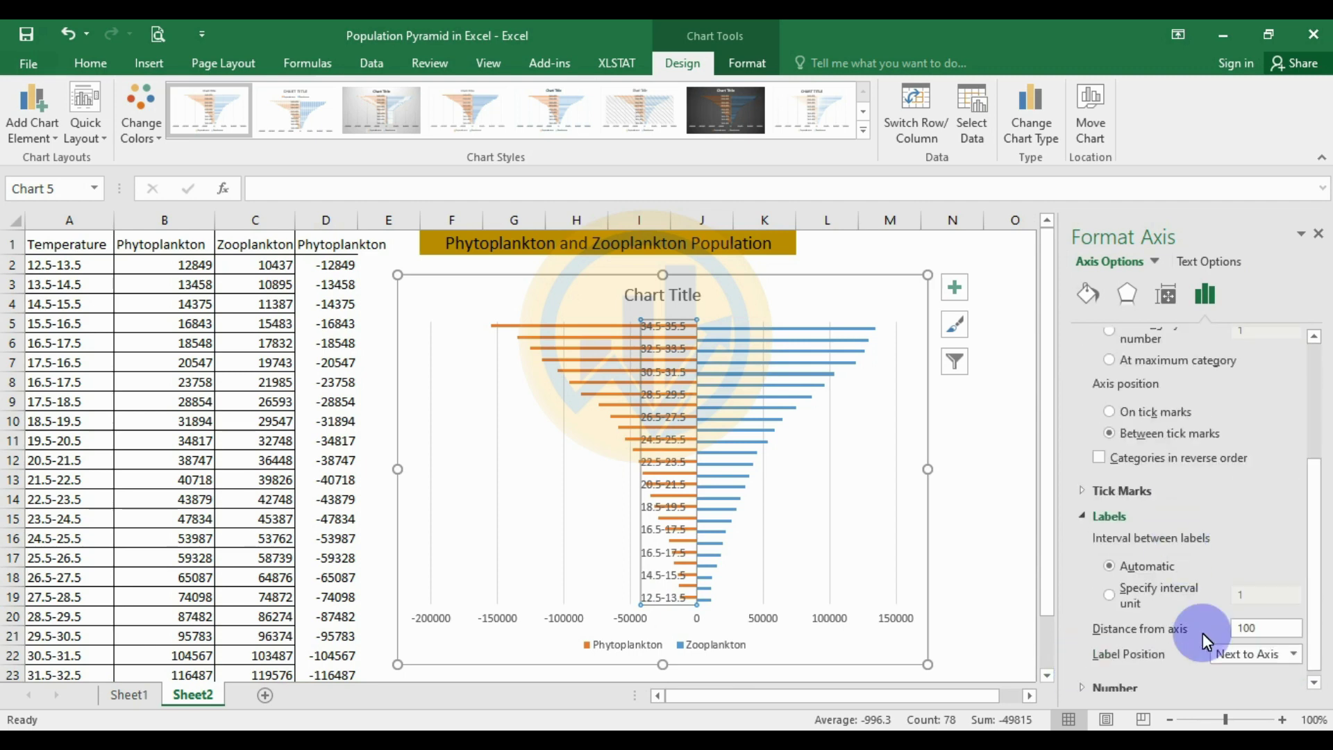
click(1292, 655)
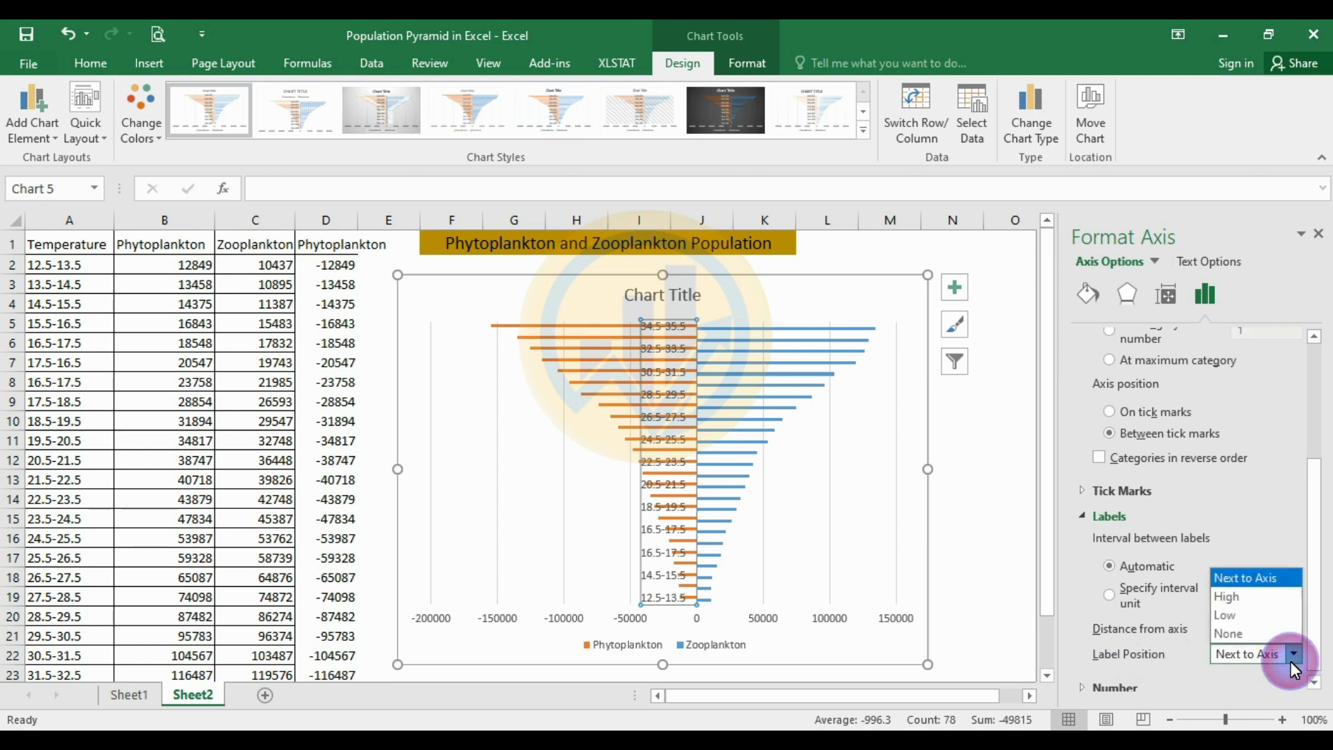
click(1246, 619)
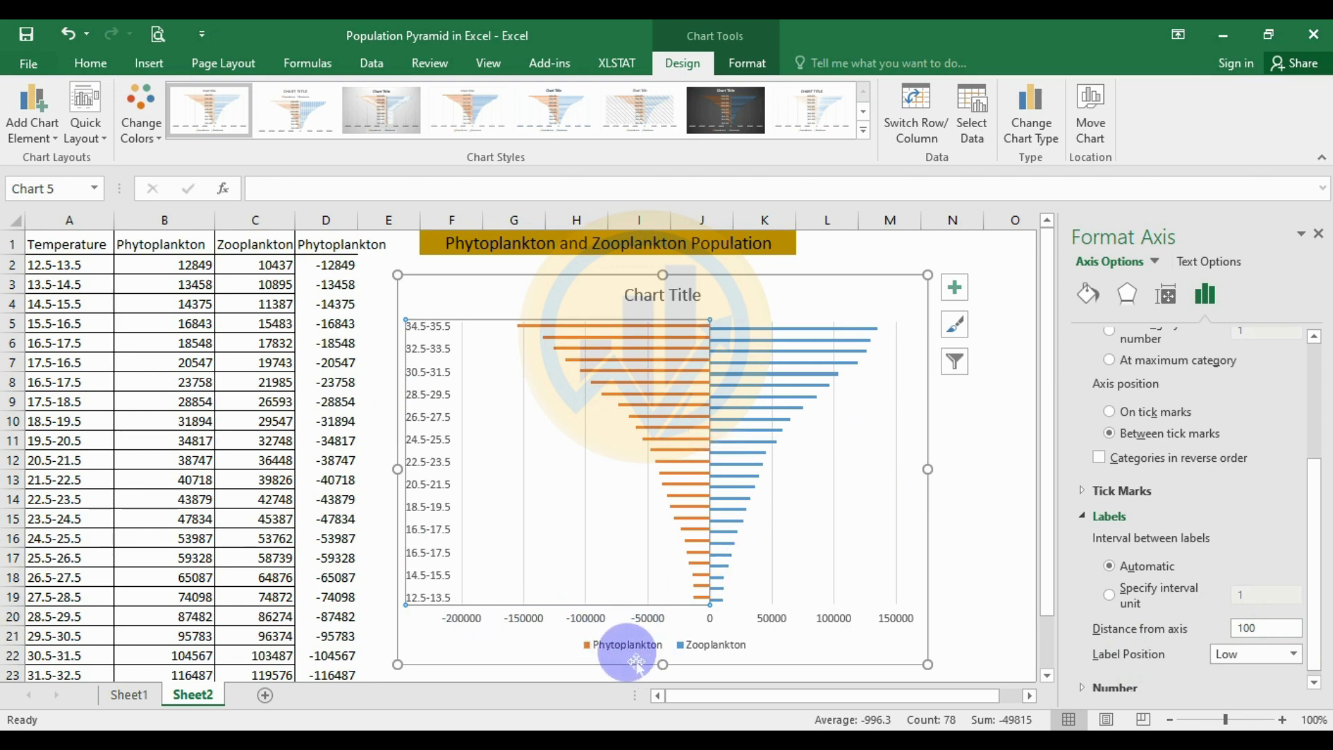
click(589, 619)
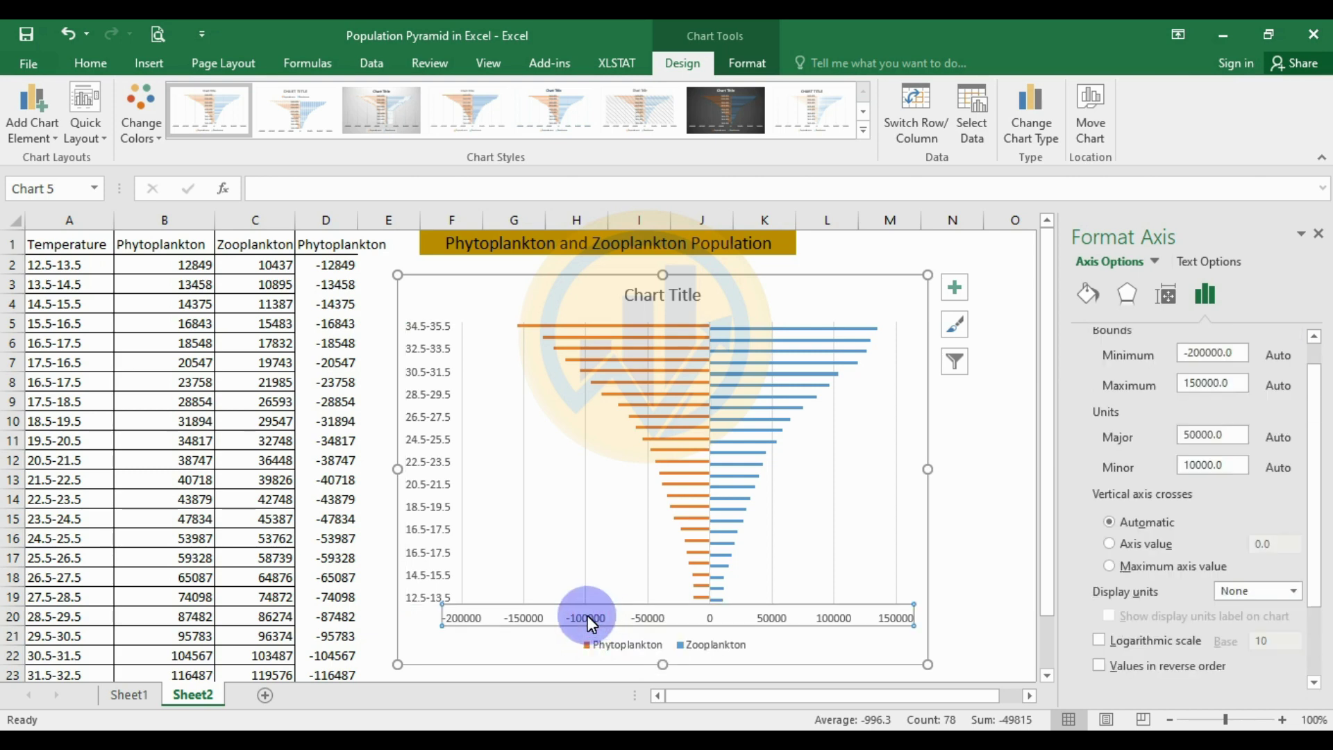
Give the horizontal axis the custom number format #,##0;#,##0, dropping minus signs
right_click(590, 616)
click(623, 601)
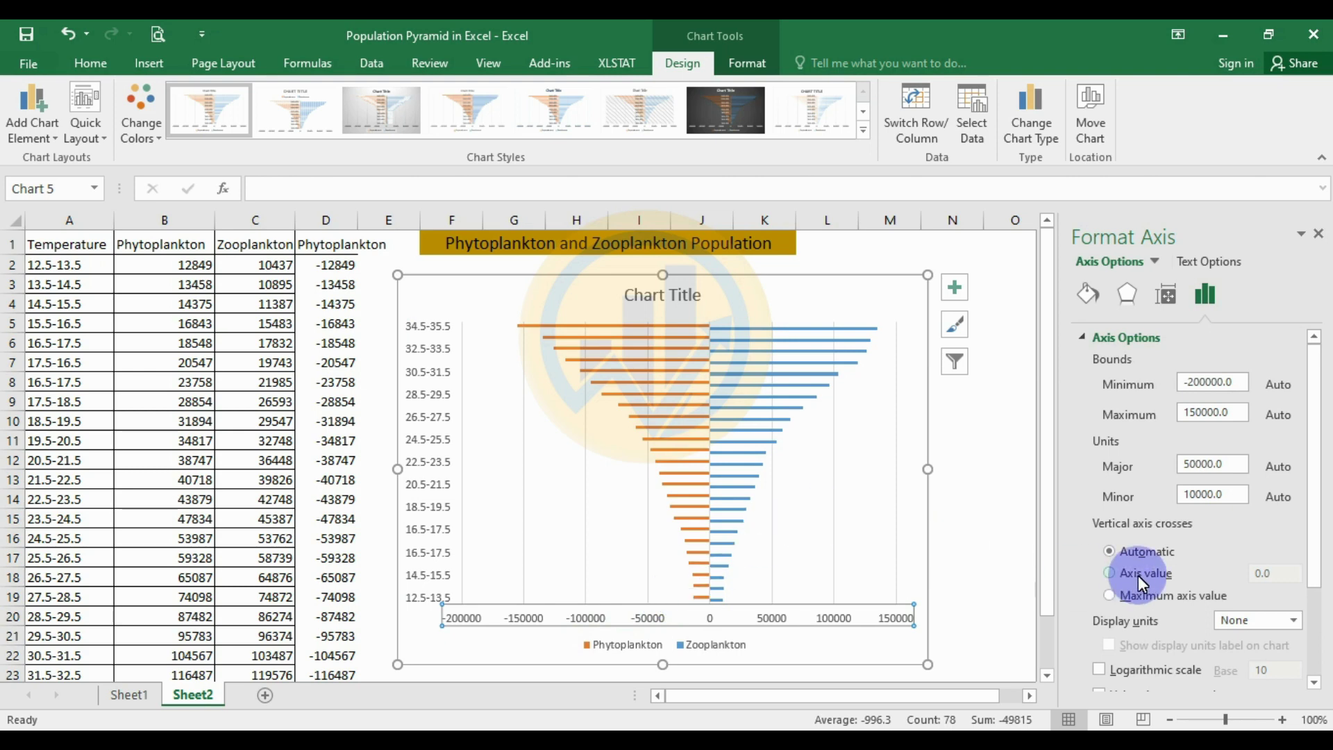
scroll(1139, 575, down, 3)
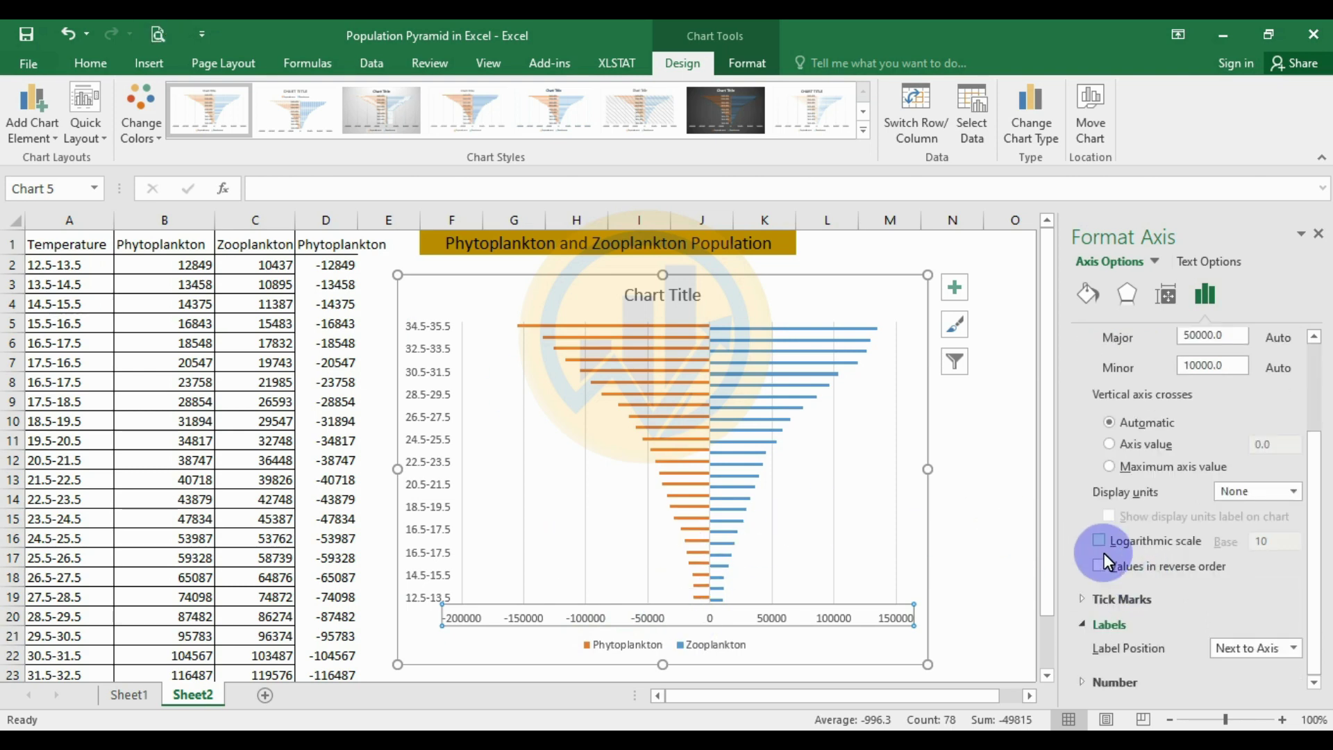
click(1084, 679)
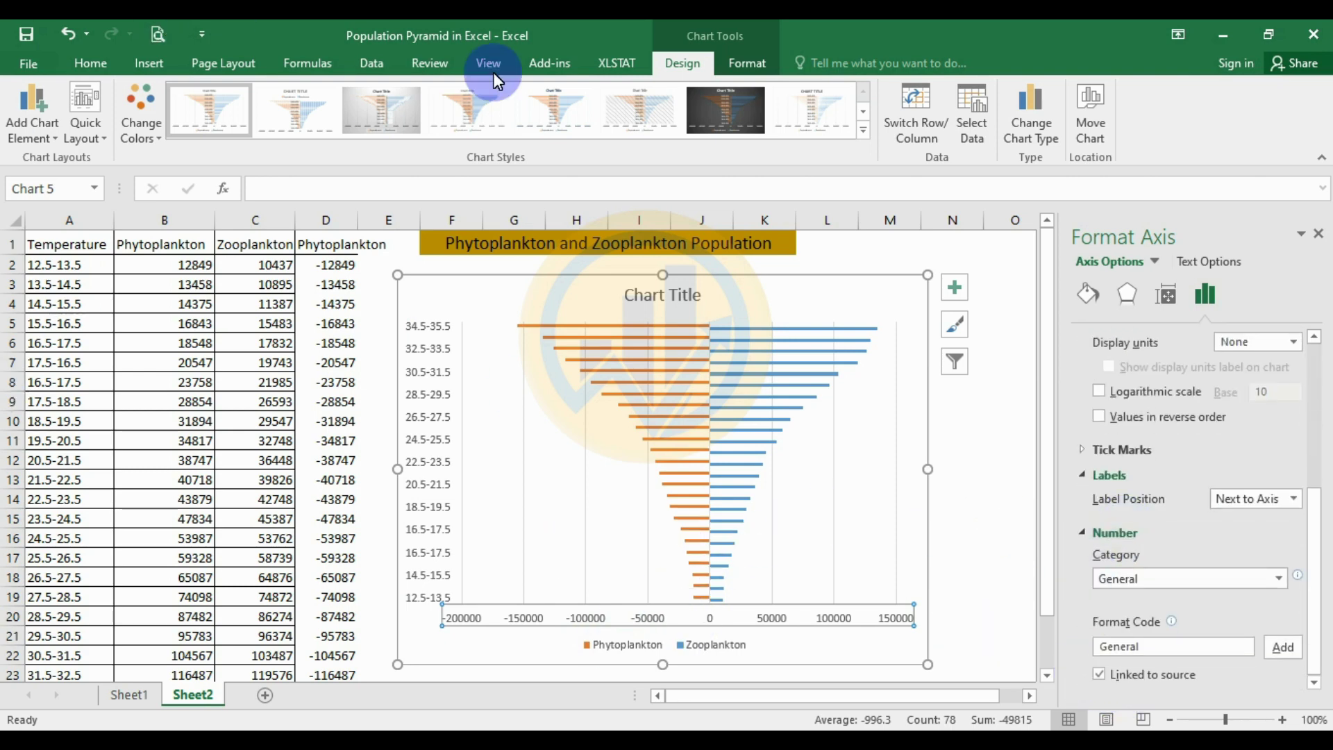
click(1279, 576)
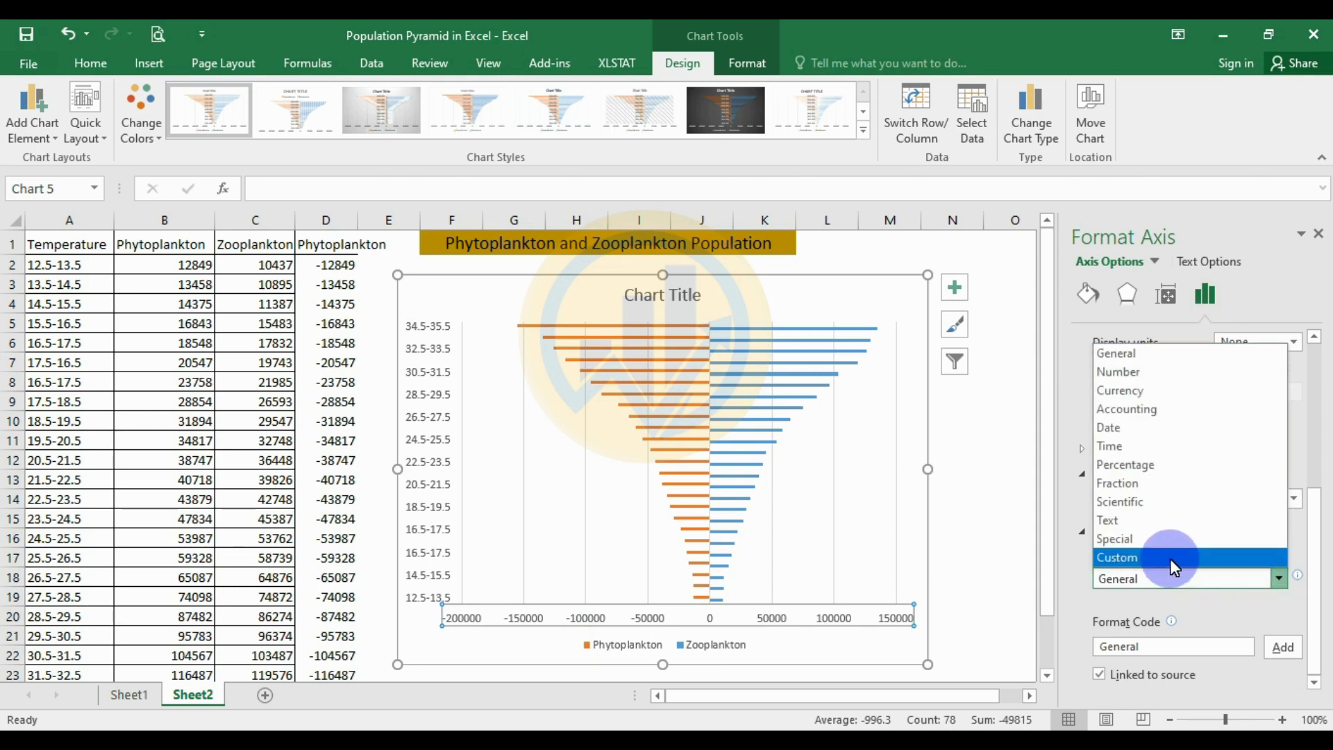
click(1169, 558)
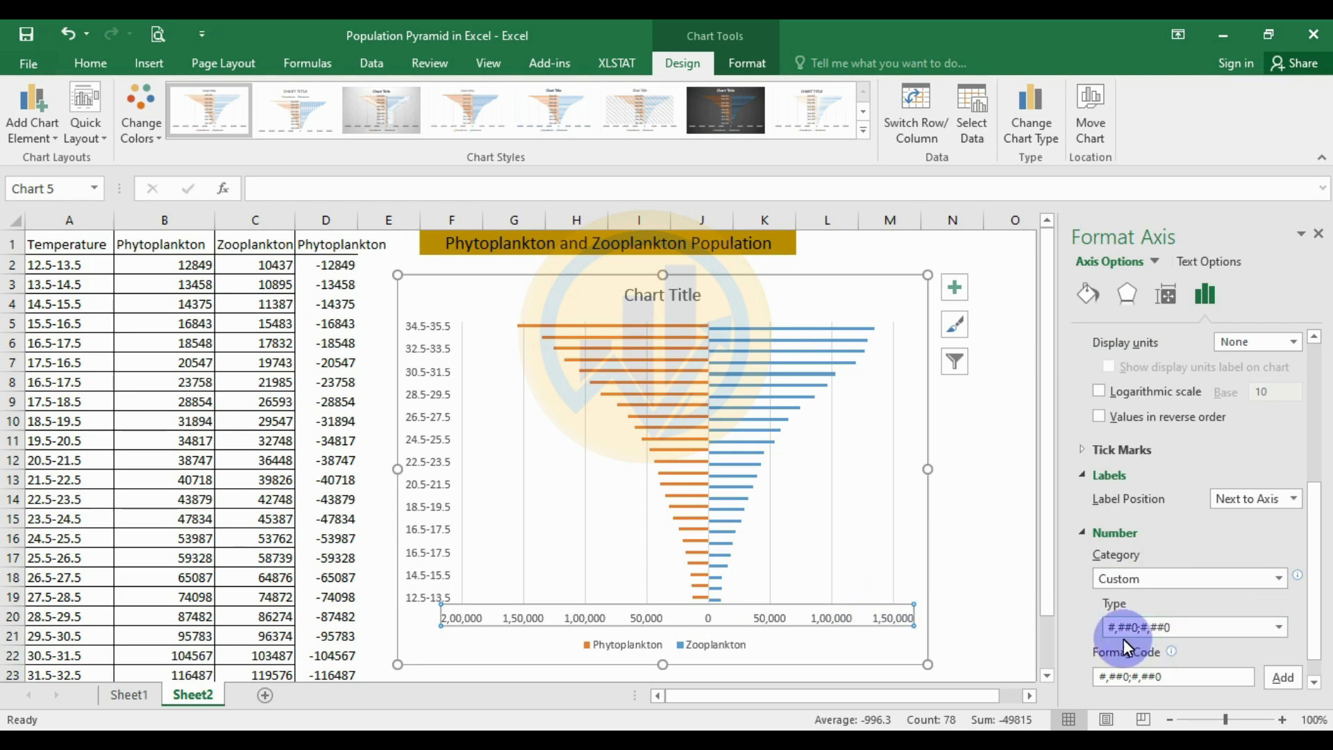
click(1282, 623)
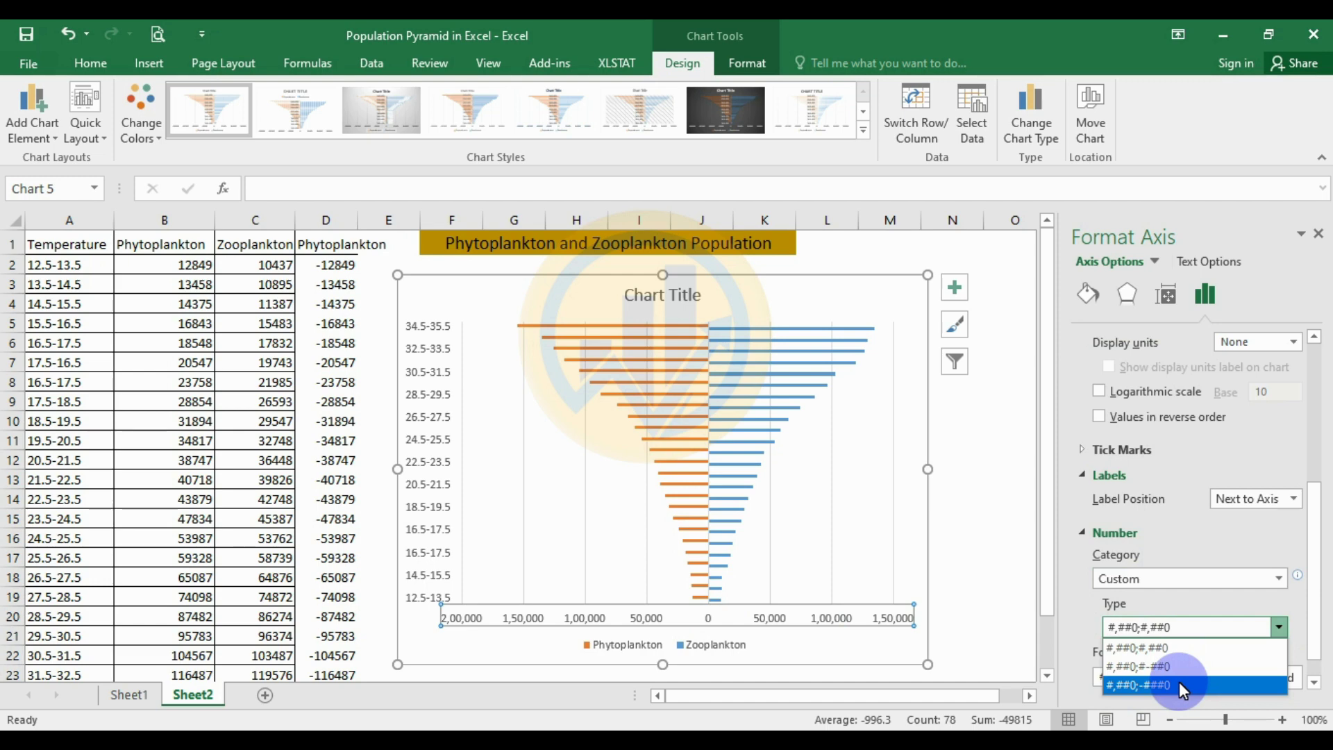
click(1179, 682)
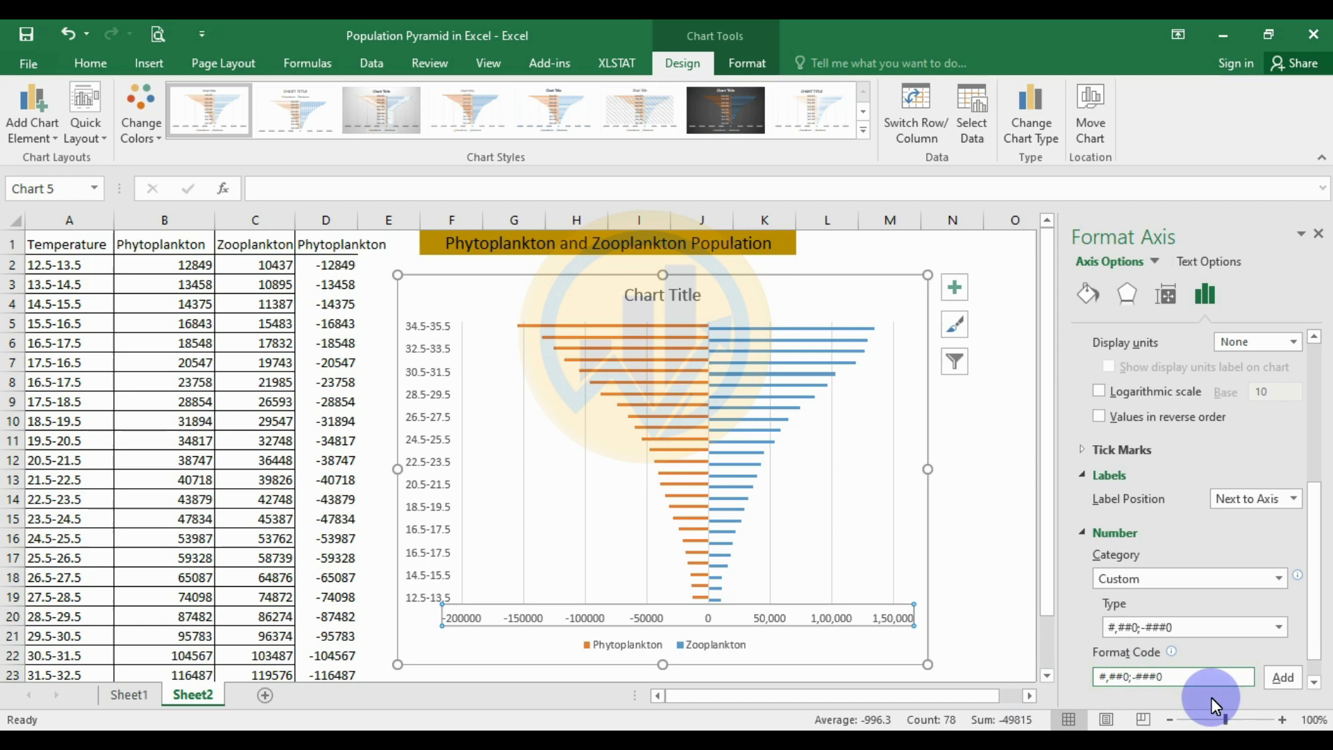
key(BackSpace)
click(1293, 676)
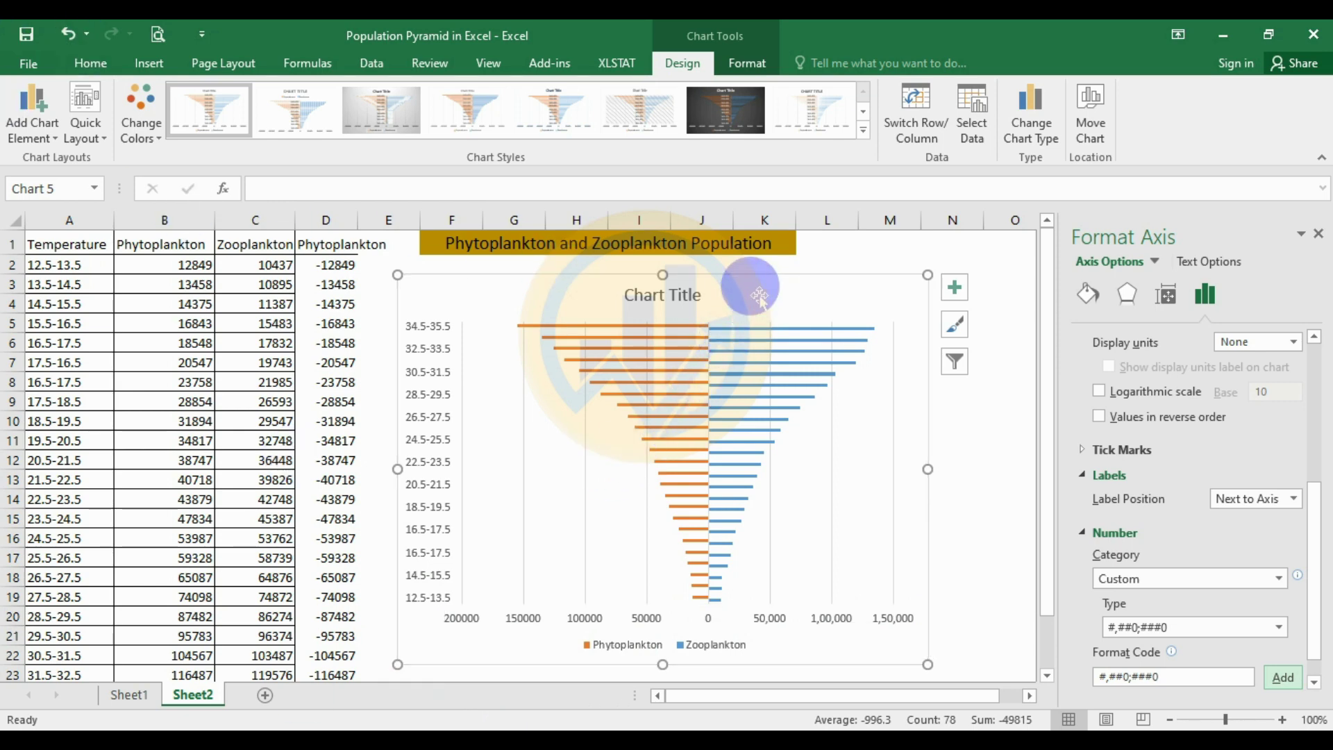
Select the Zooplankton series and open its Format Data Series options
click(722, 285)
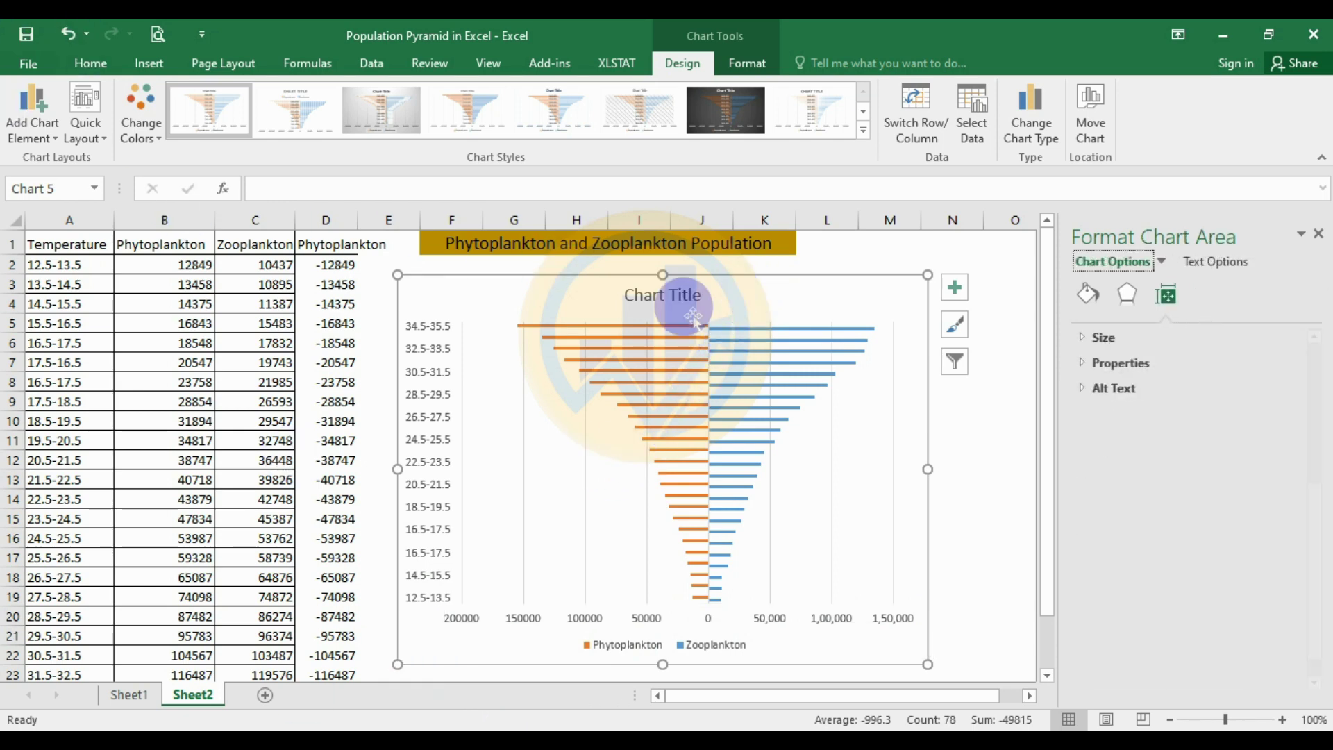
click(672, 382)
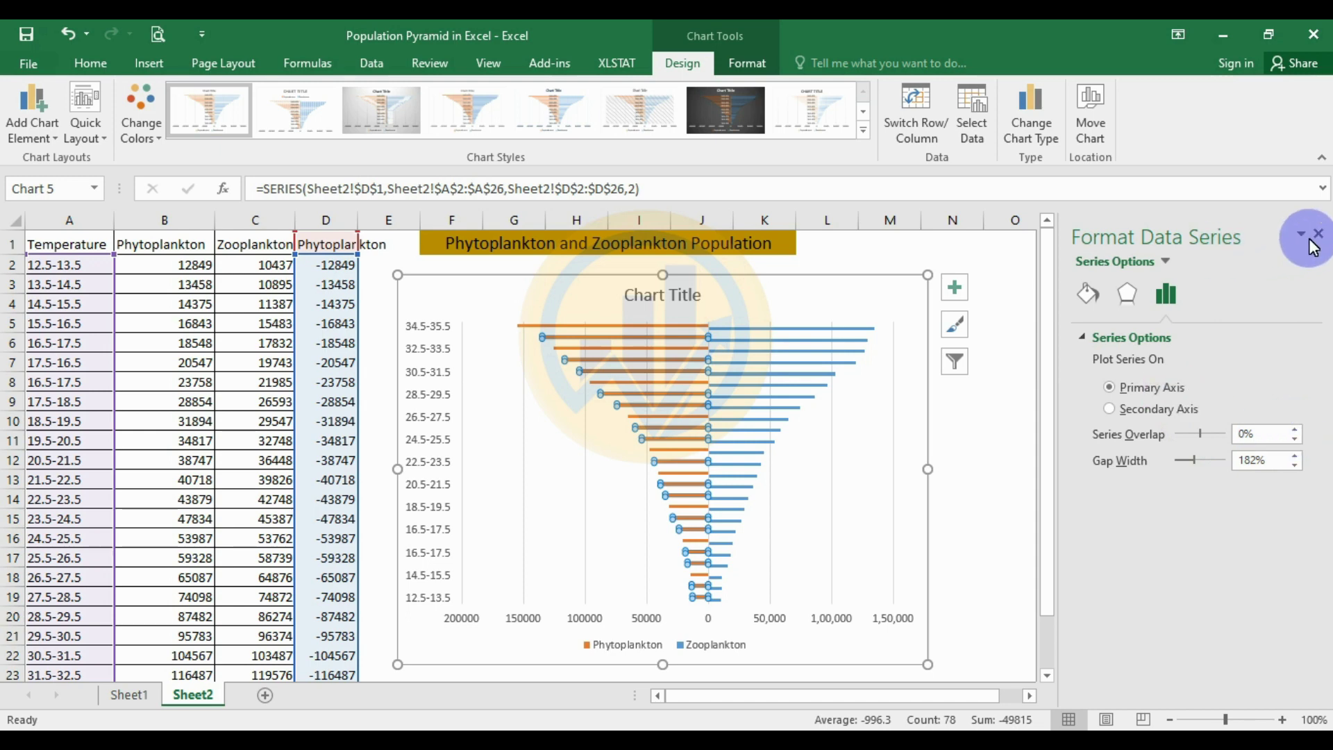
click(683, 380)
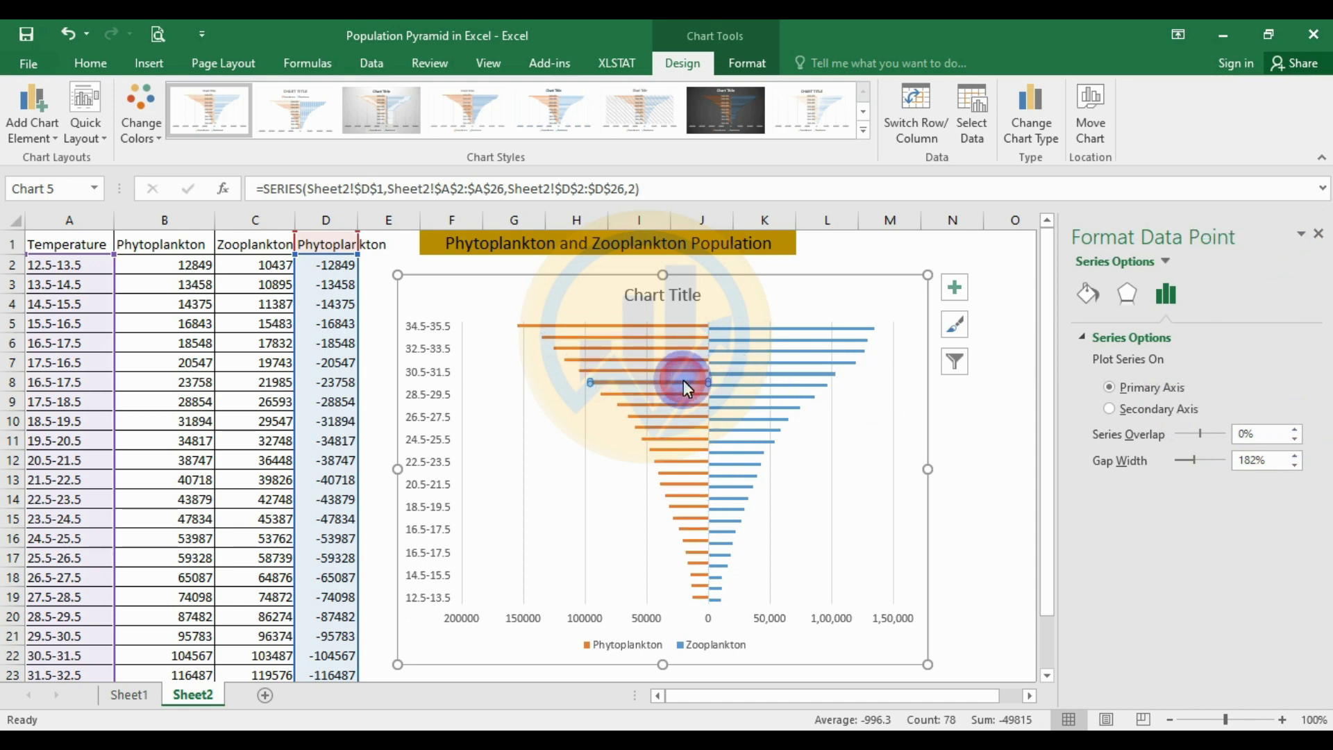
click(739, 381)
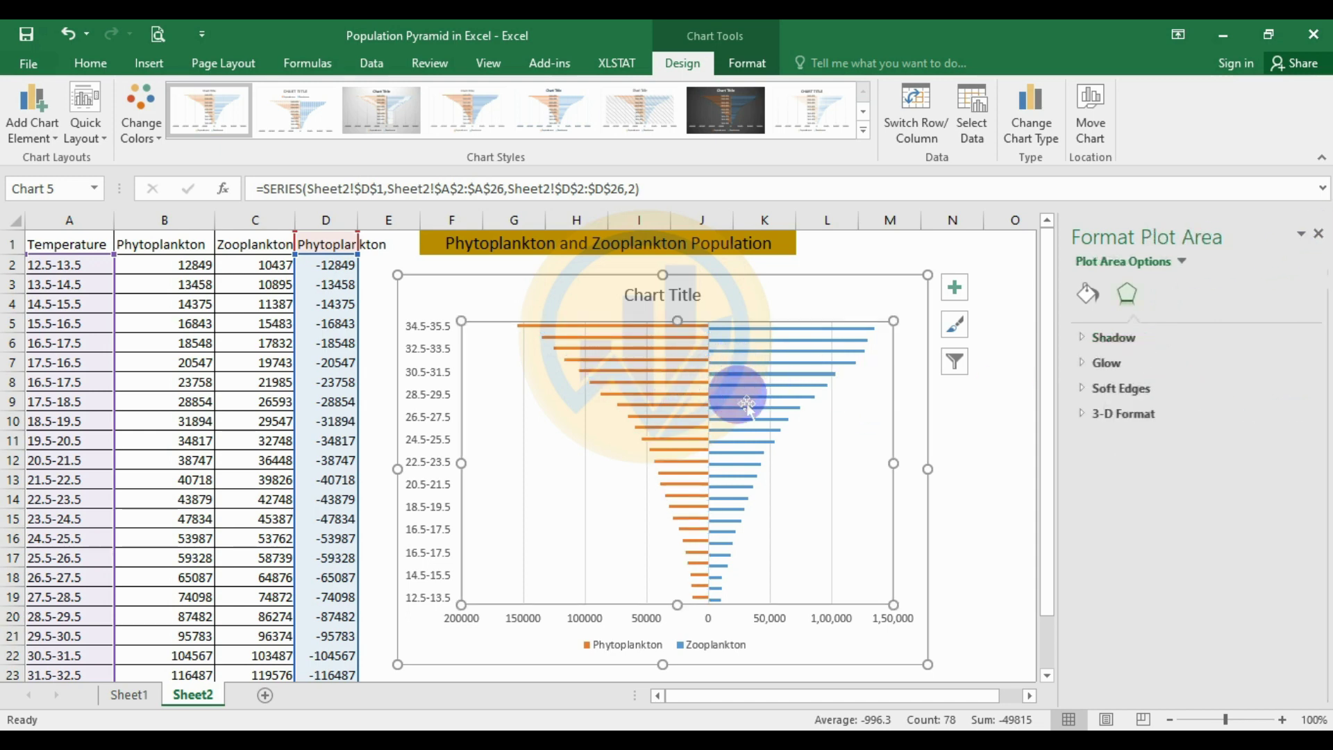
click(674, 399)
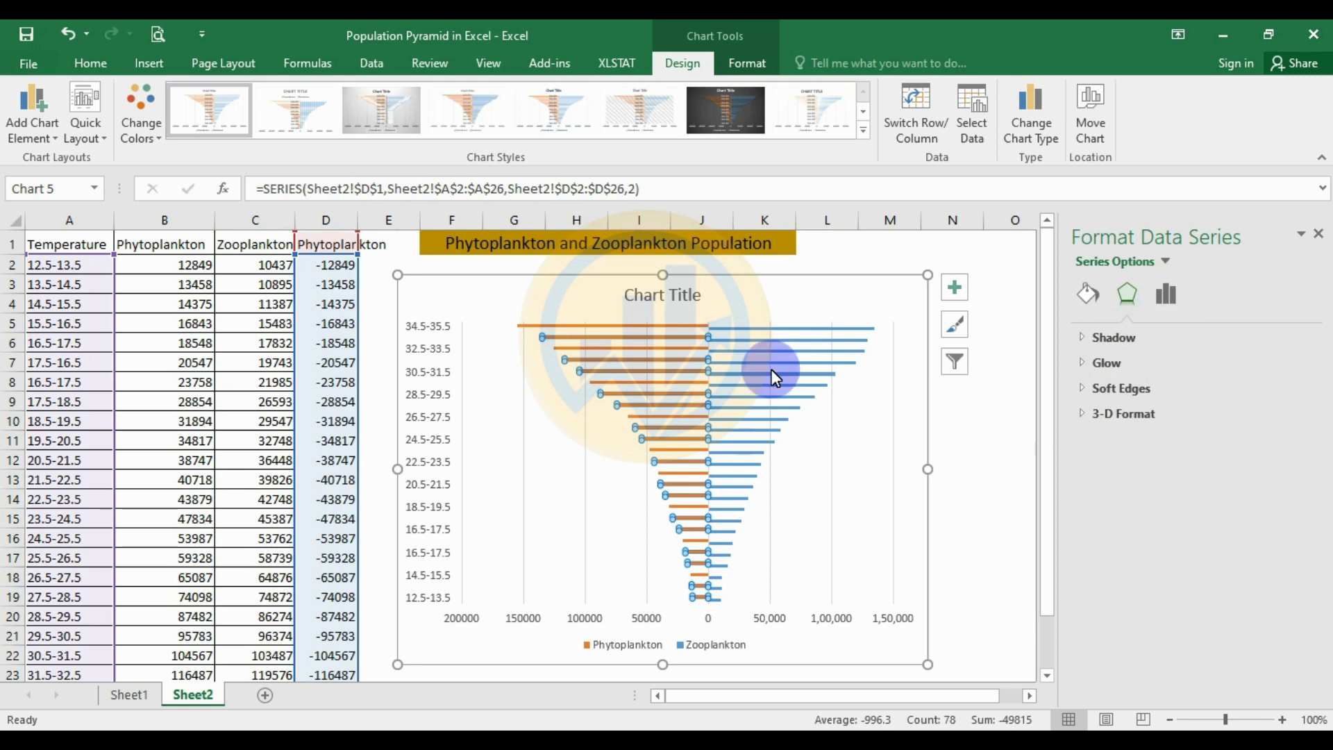
click(744, 377)
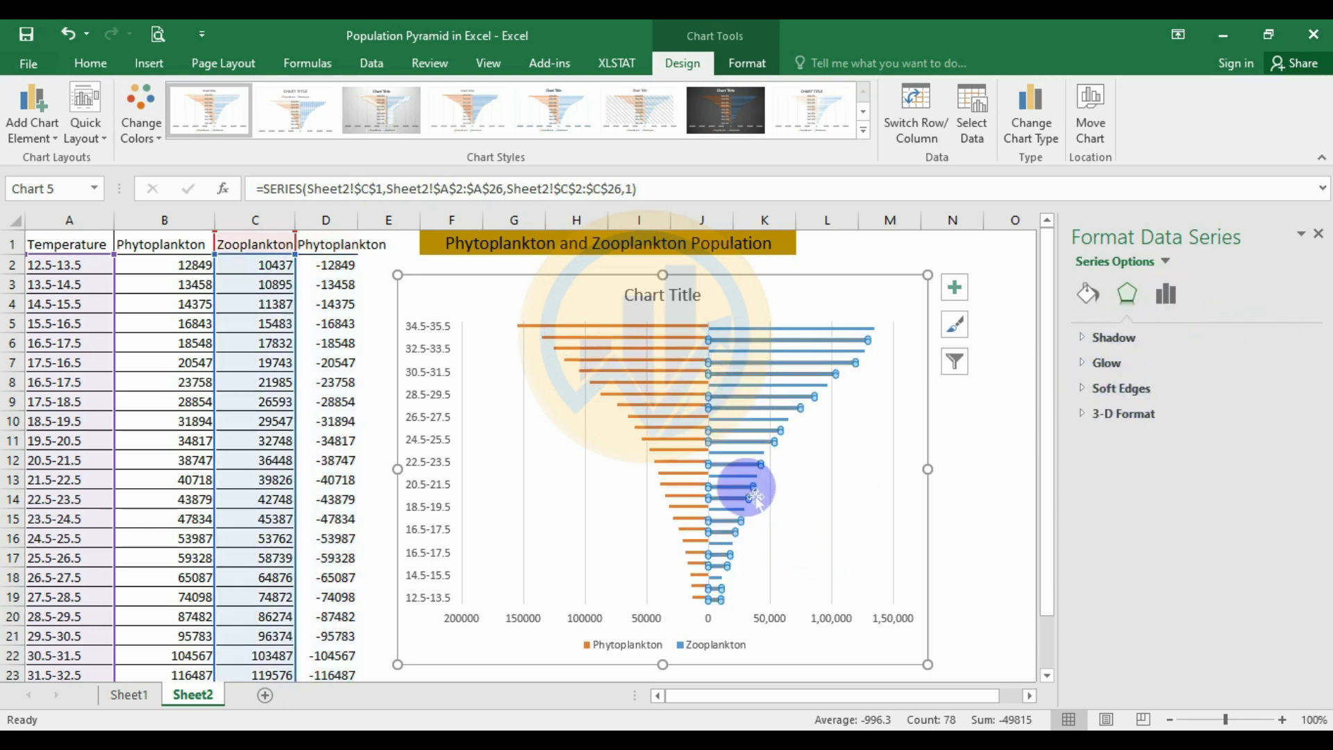
right_click(751, 427)
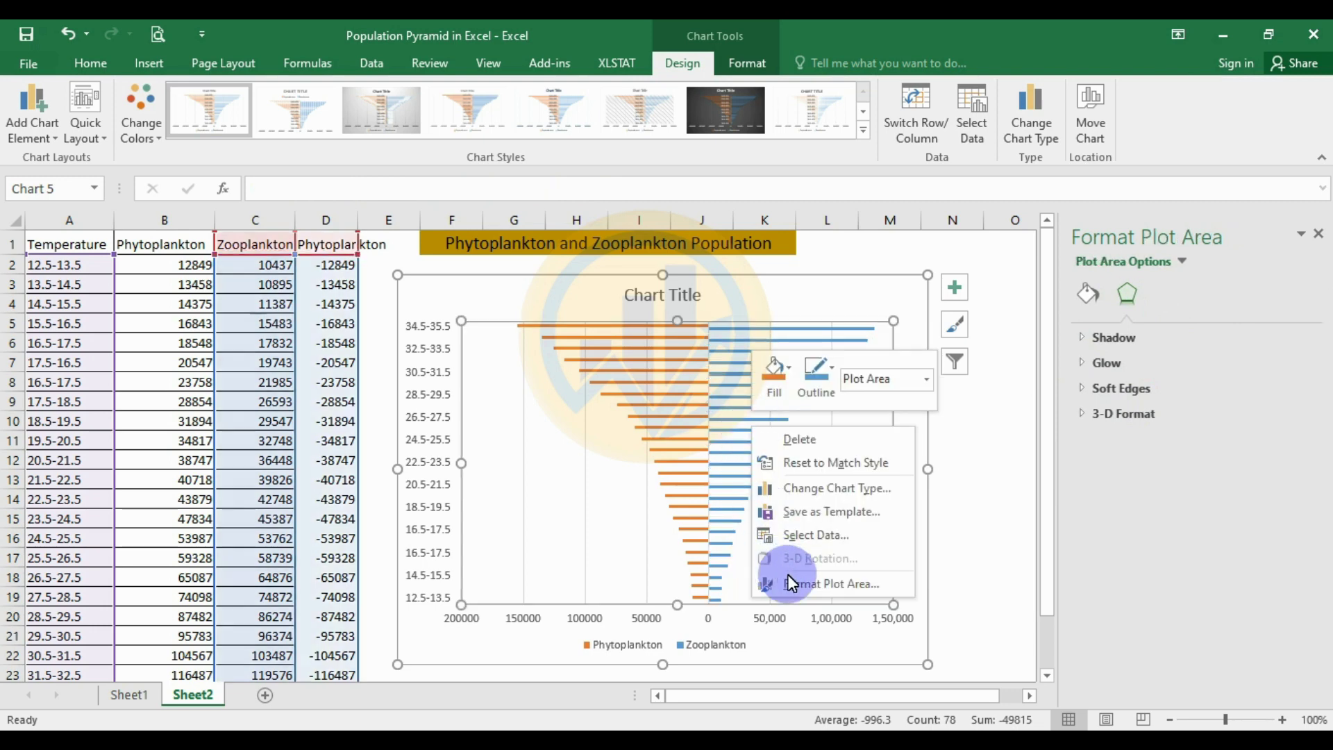
click(736, 364)
right_click(736, 361)
click(805, 542)
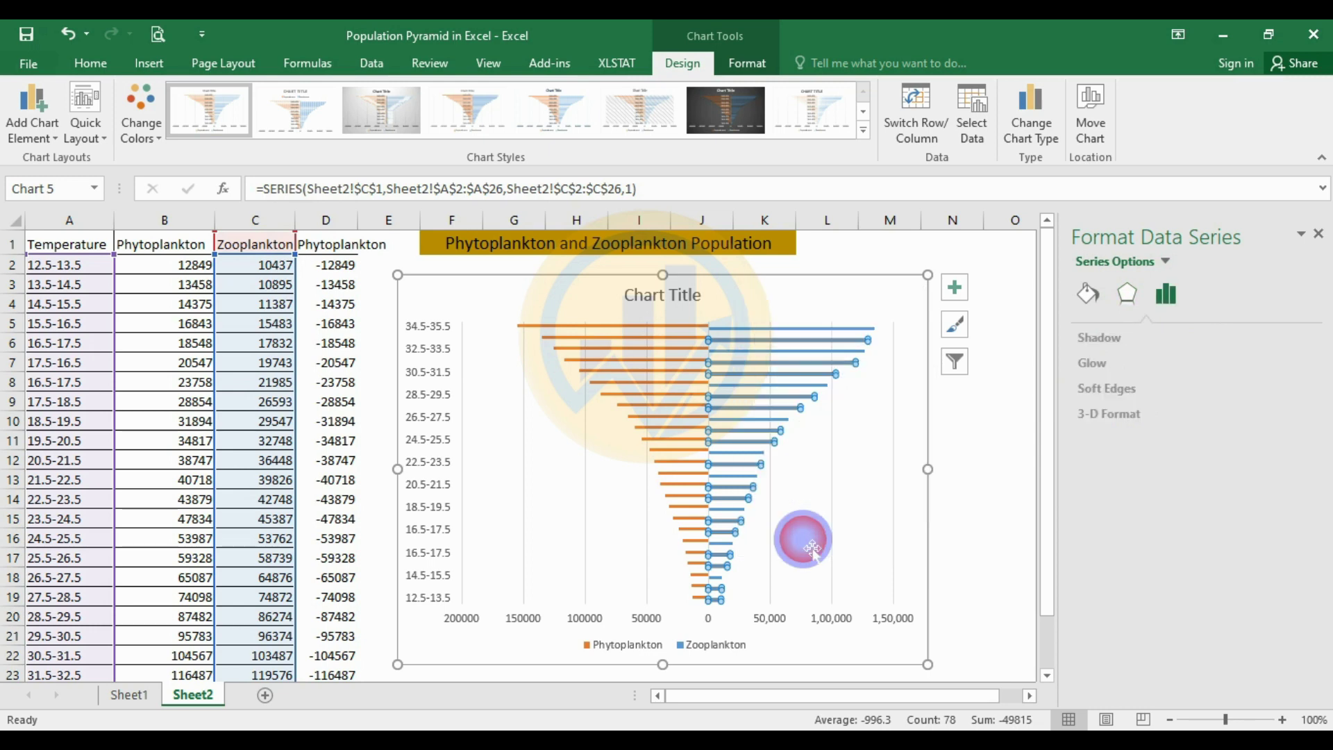
Set series overlap to 100% and gap width to 50%
click(1294, 429)
click(1295, 430)
click(1295, 430)
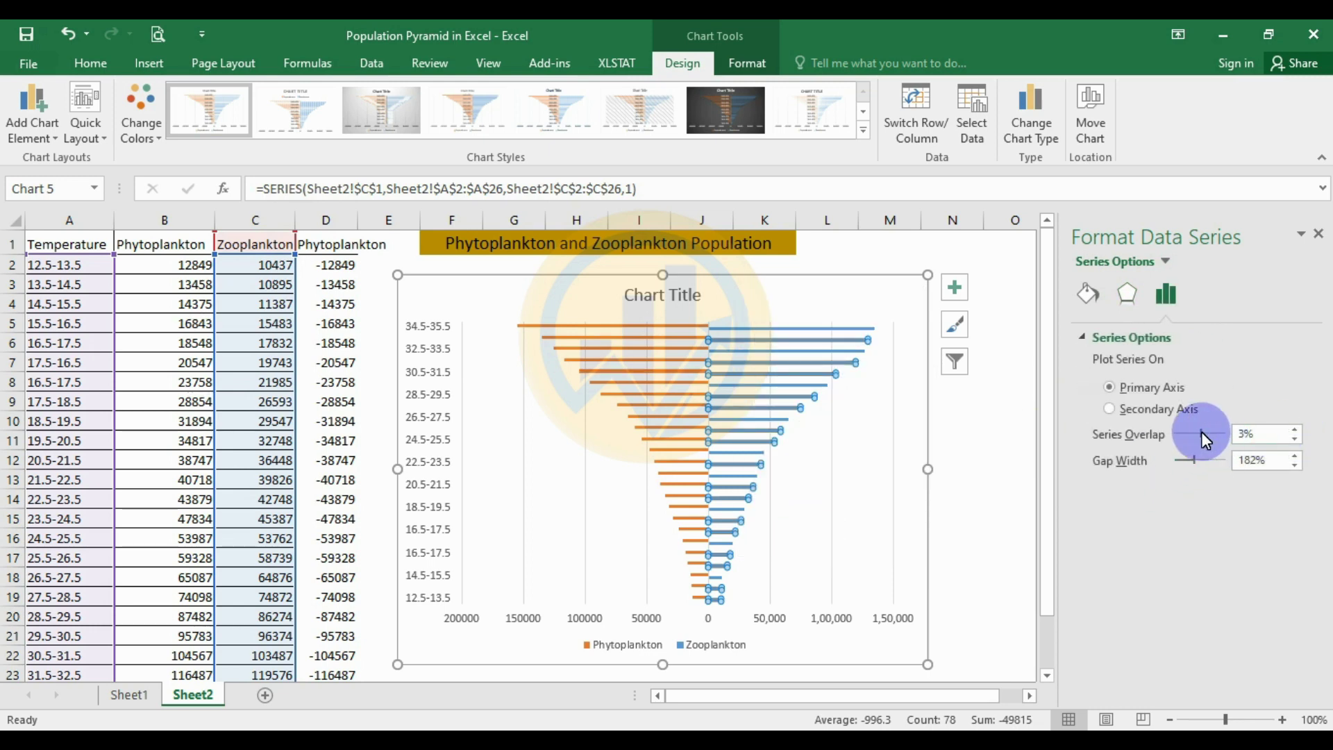
drag(1201, 432, 1227, 435)
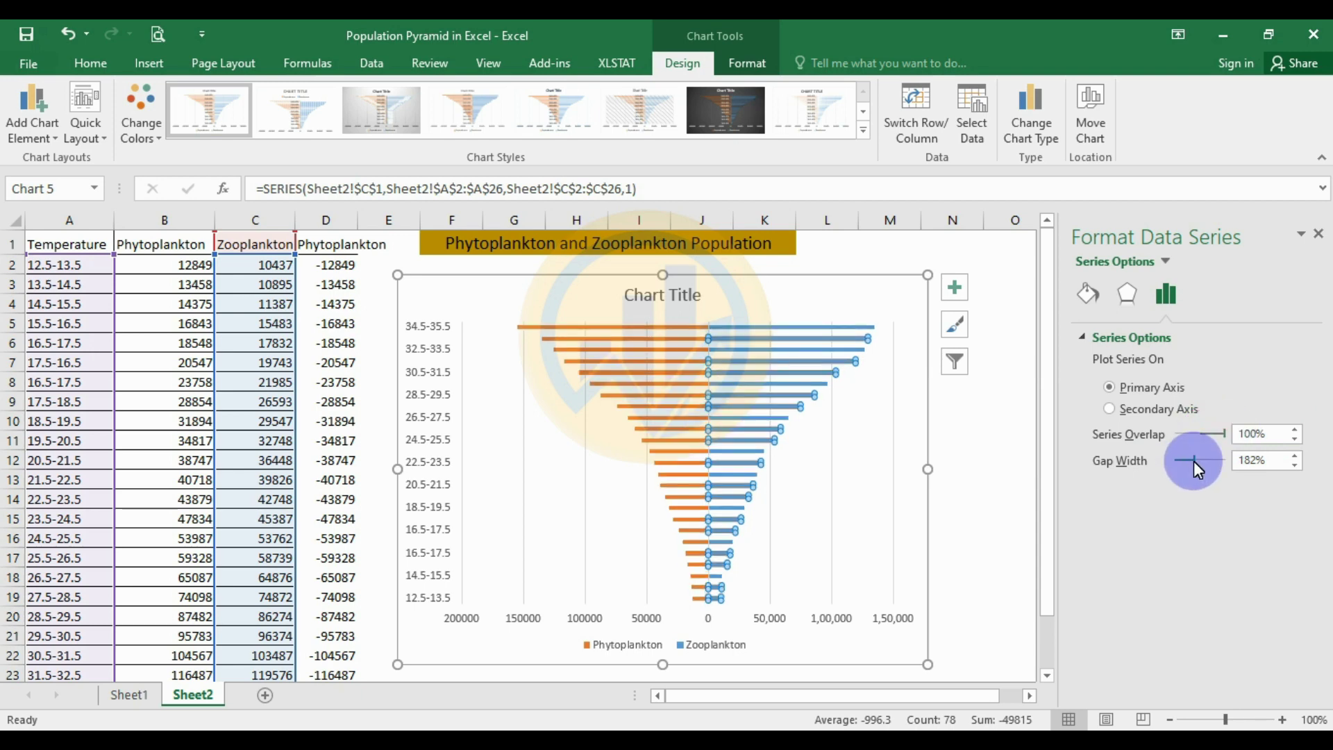
drag(1198, 460, 1185, 460)
click(1249, 460)
key(BackSpace)
key(BackSpace)
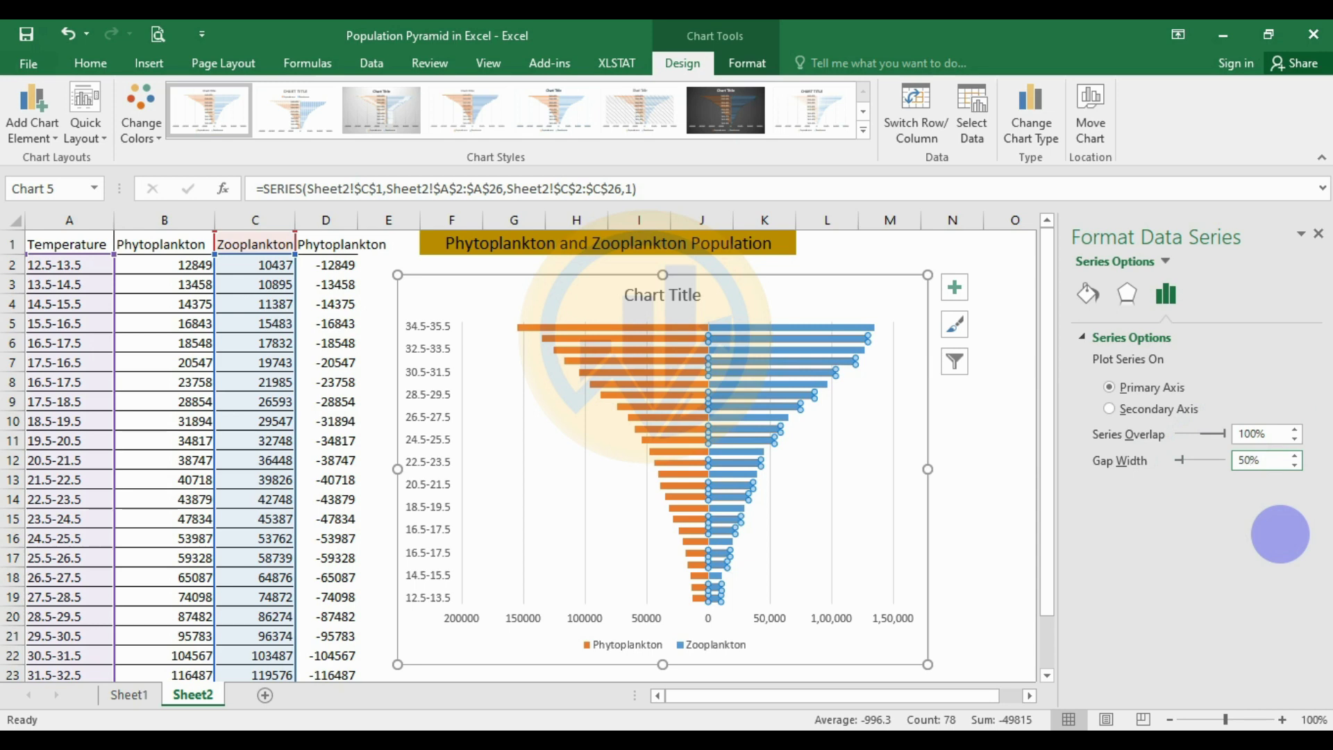
click(989, 444)
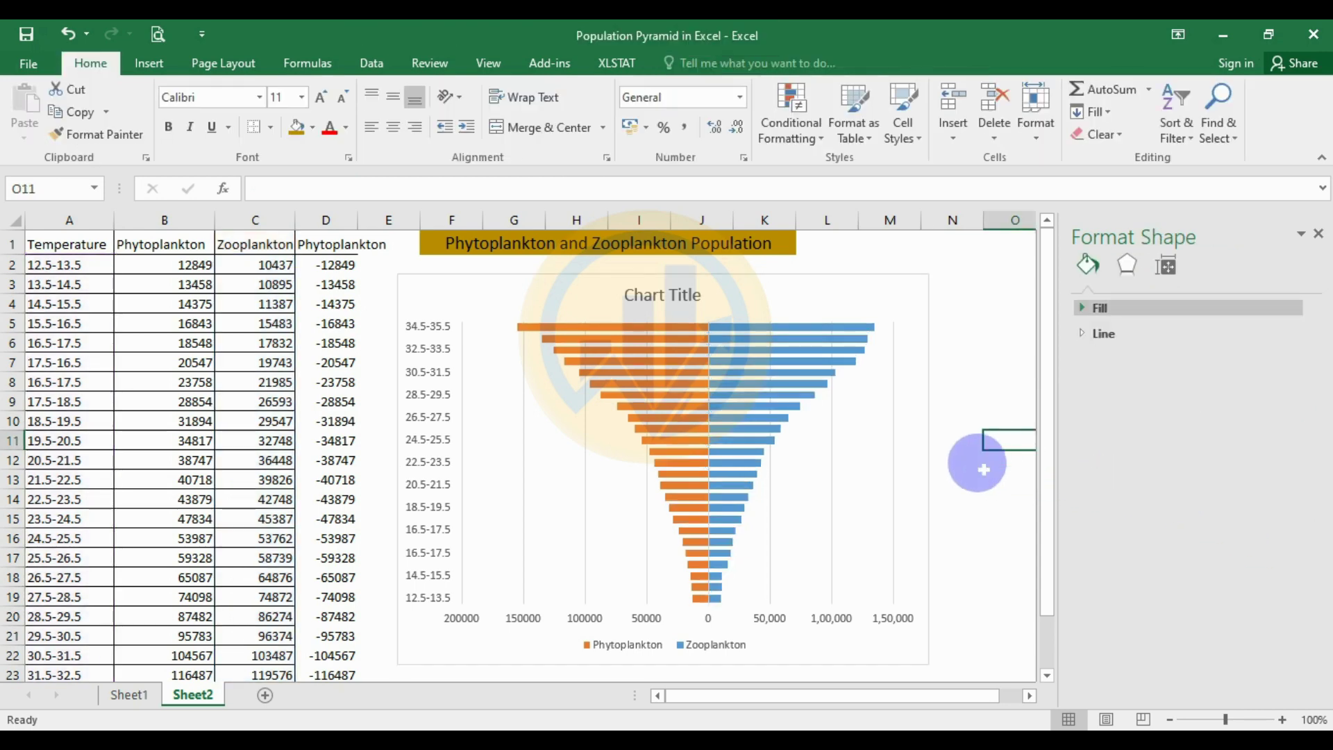
Fill the Zooplankton bars with solid green
click(762, 419)
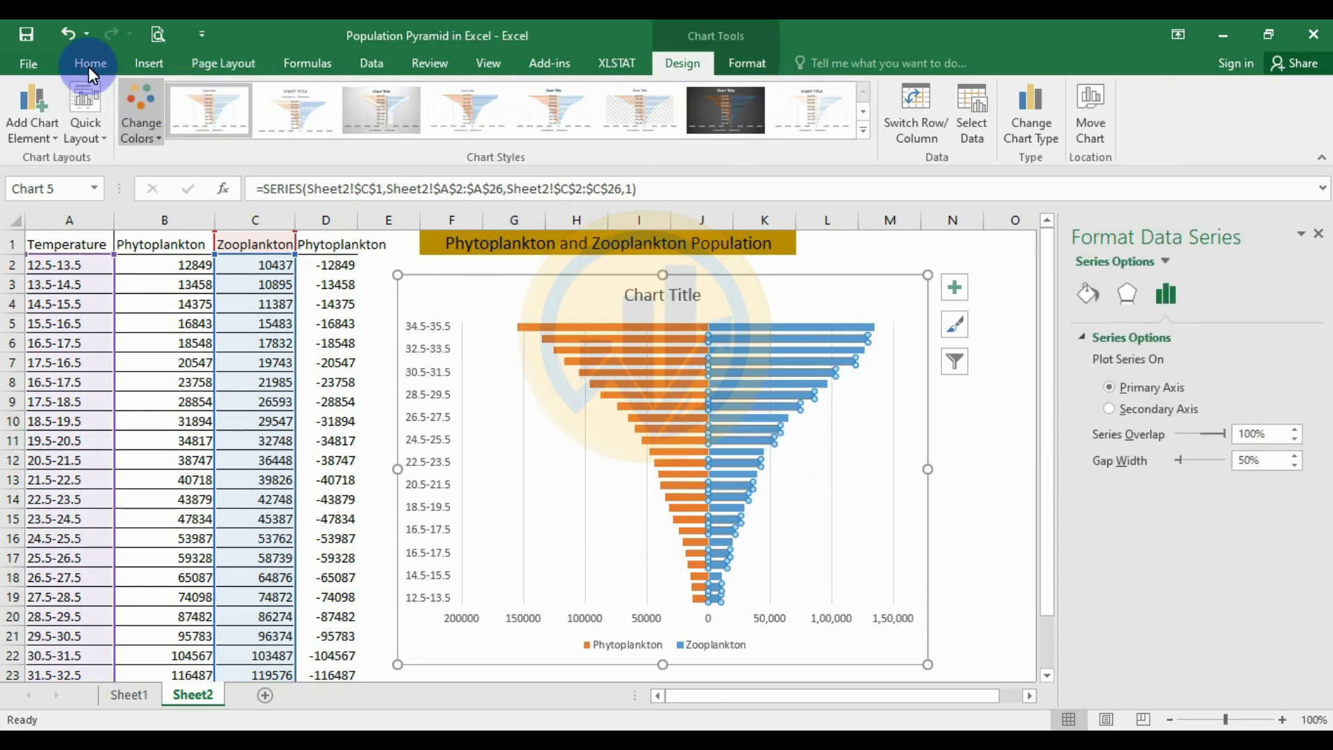
click(1088, 291)
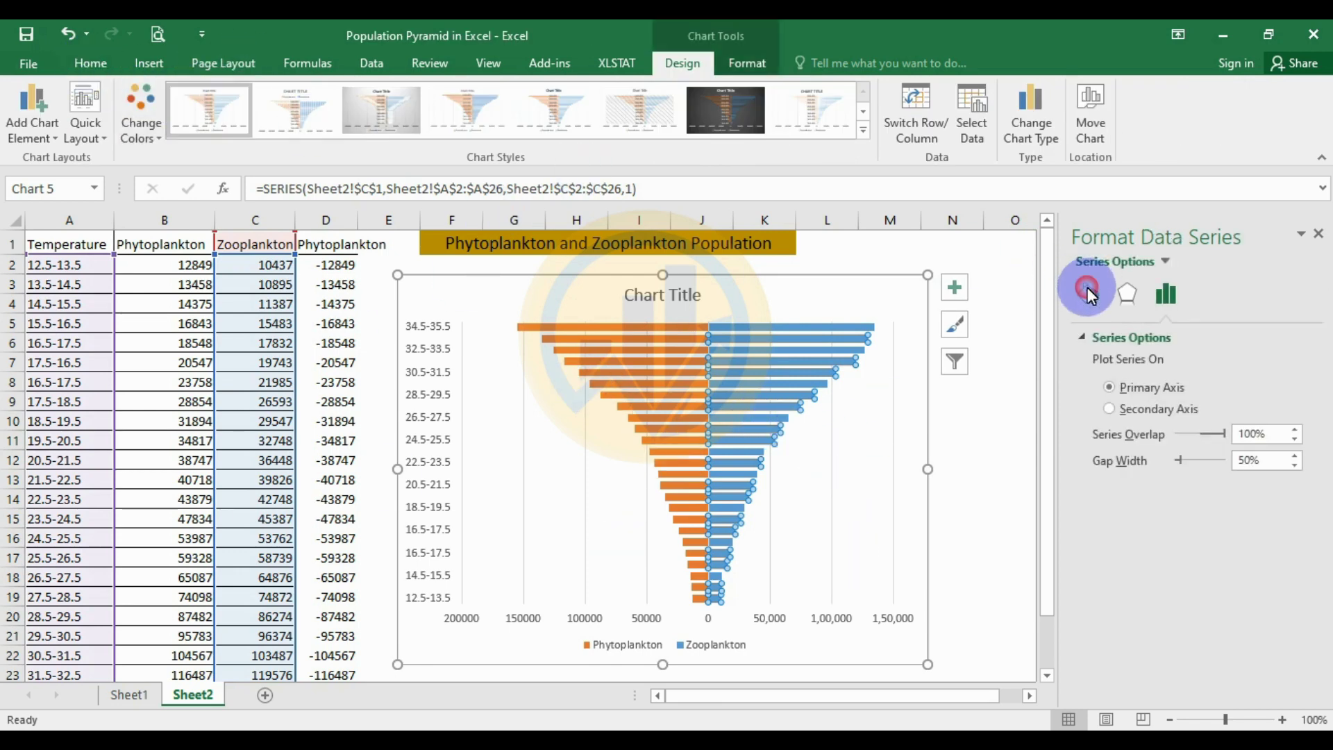
click(1093, 339)
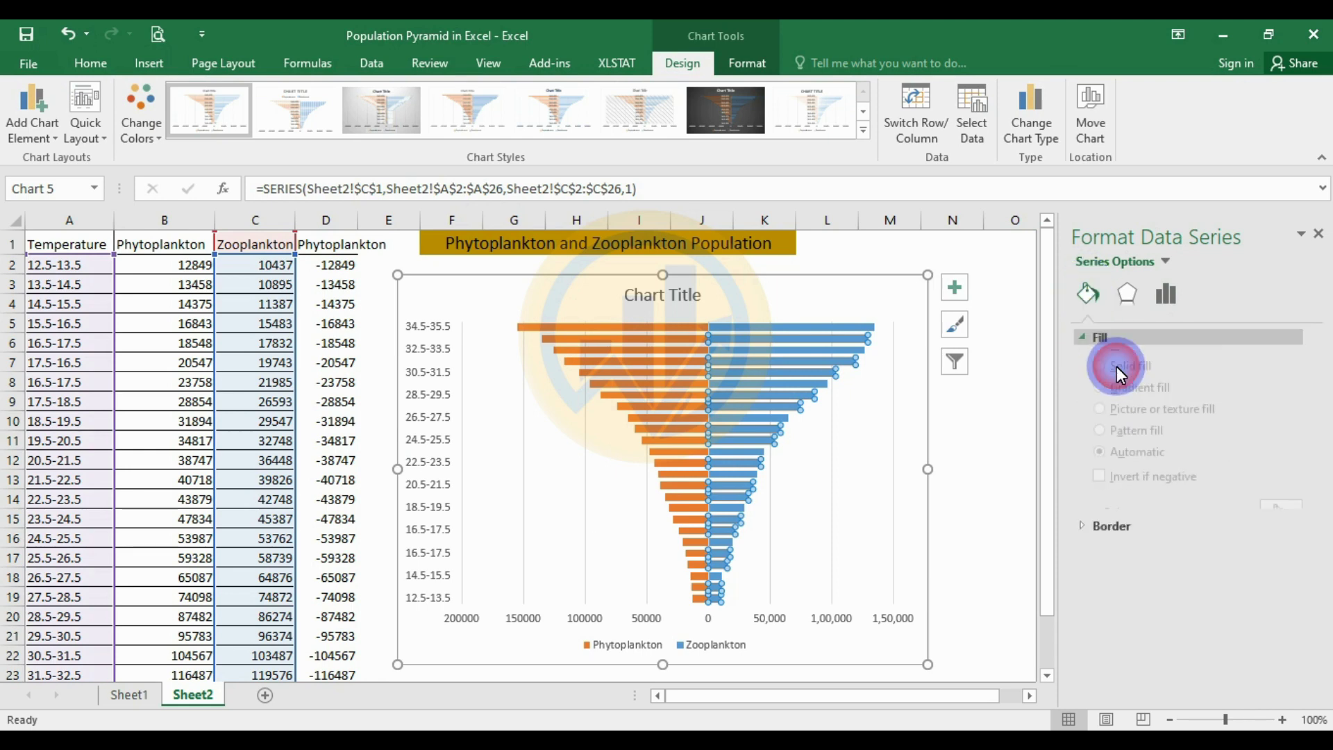
click(1292, 533)
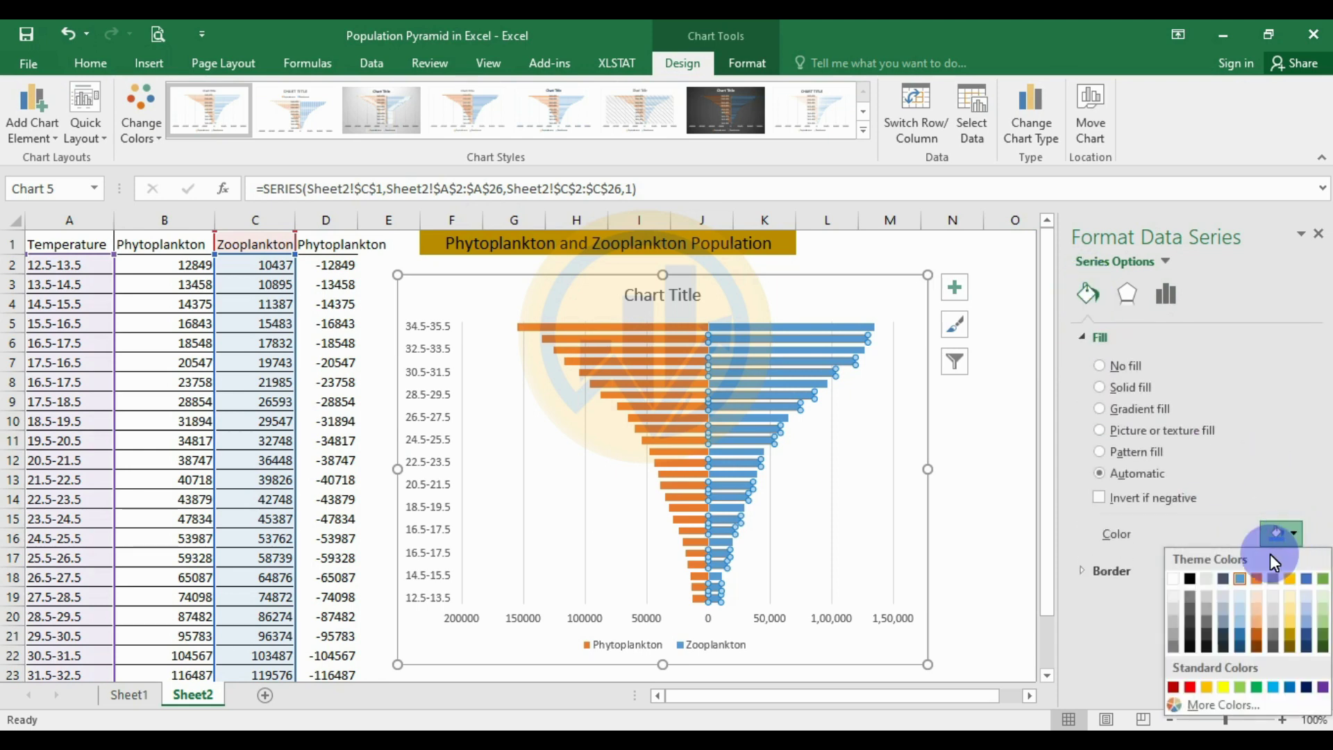
click(1255, 687)
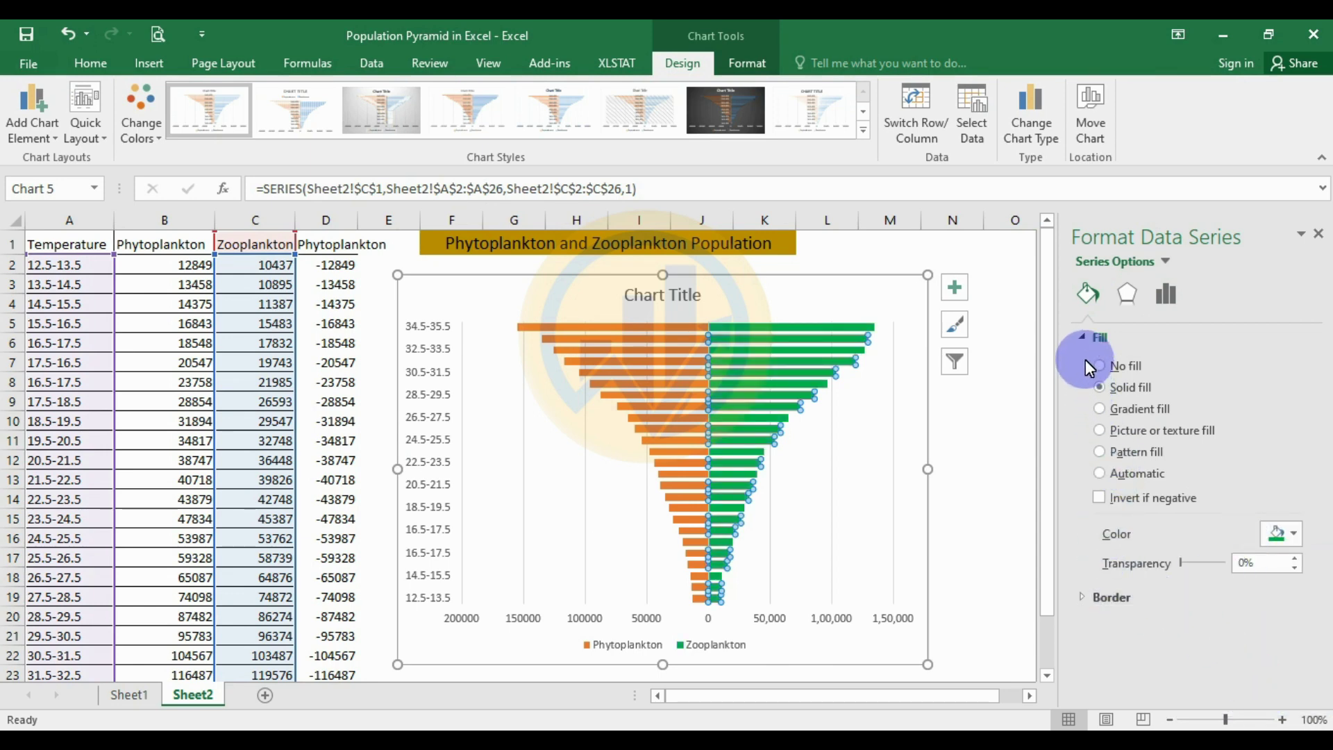
click(1090, 336)
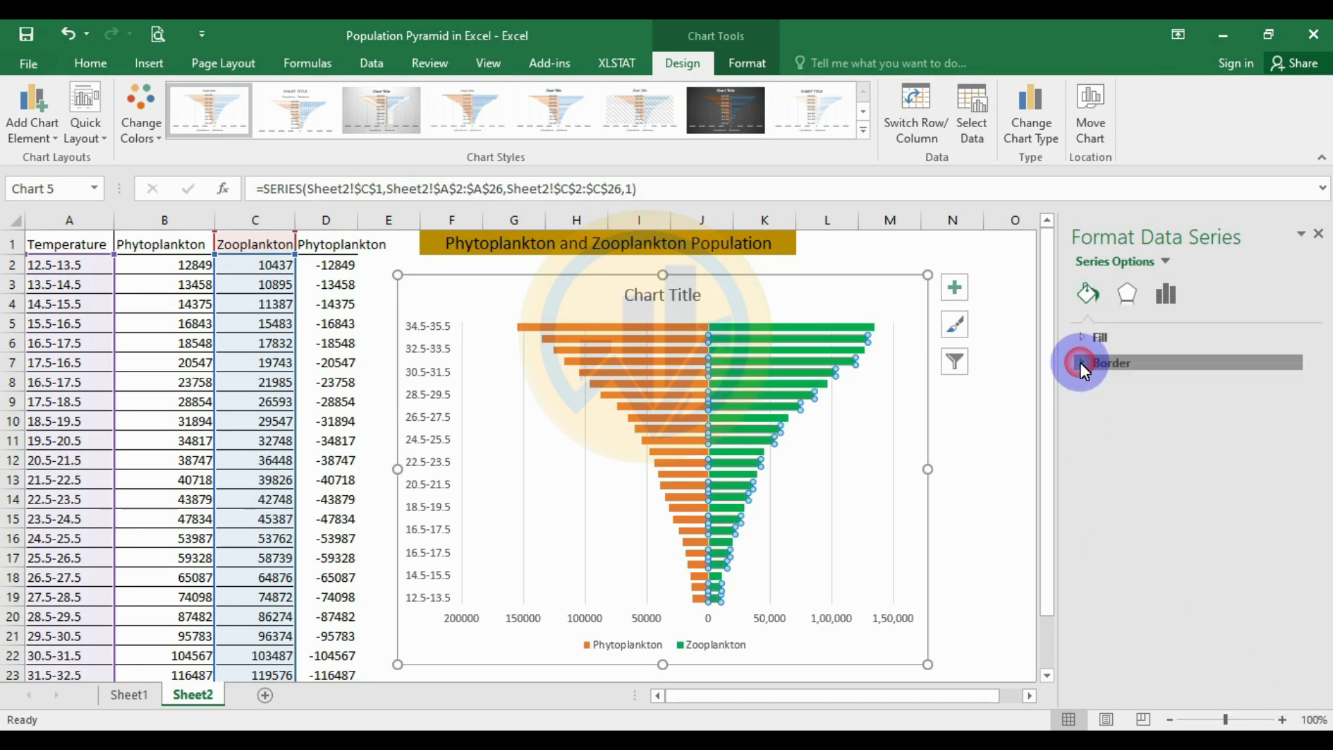
Give the Zooplankton bars a solid black 1 pt outline
click(1080, 362)
click(1283, 490)
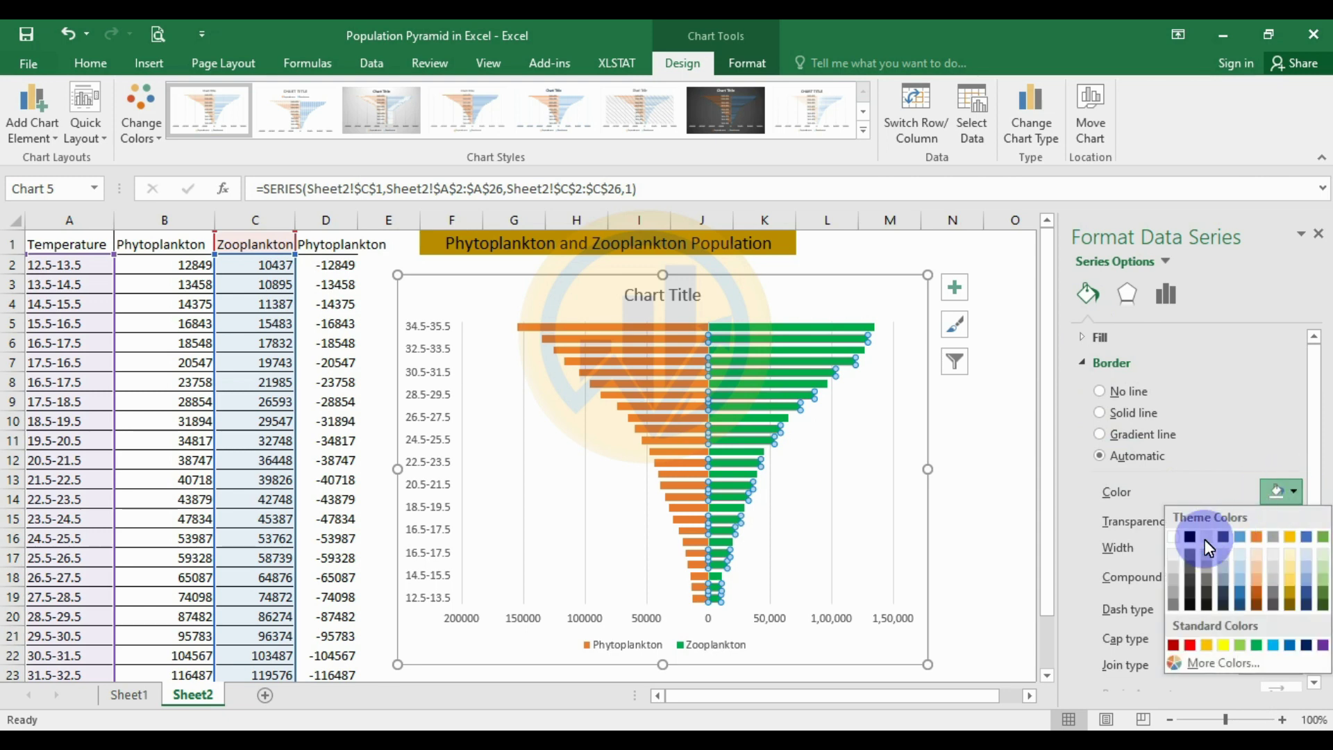
click(1190, 538)
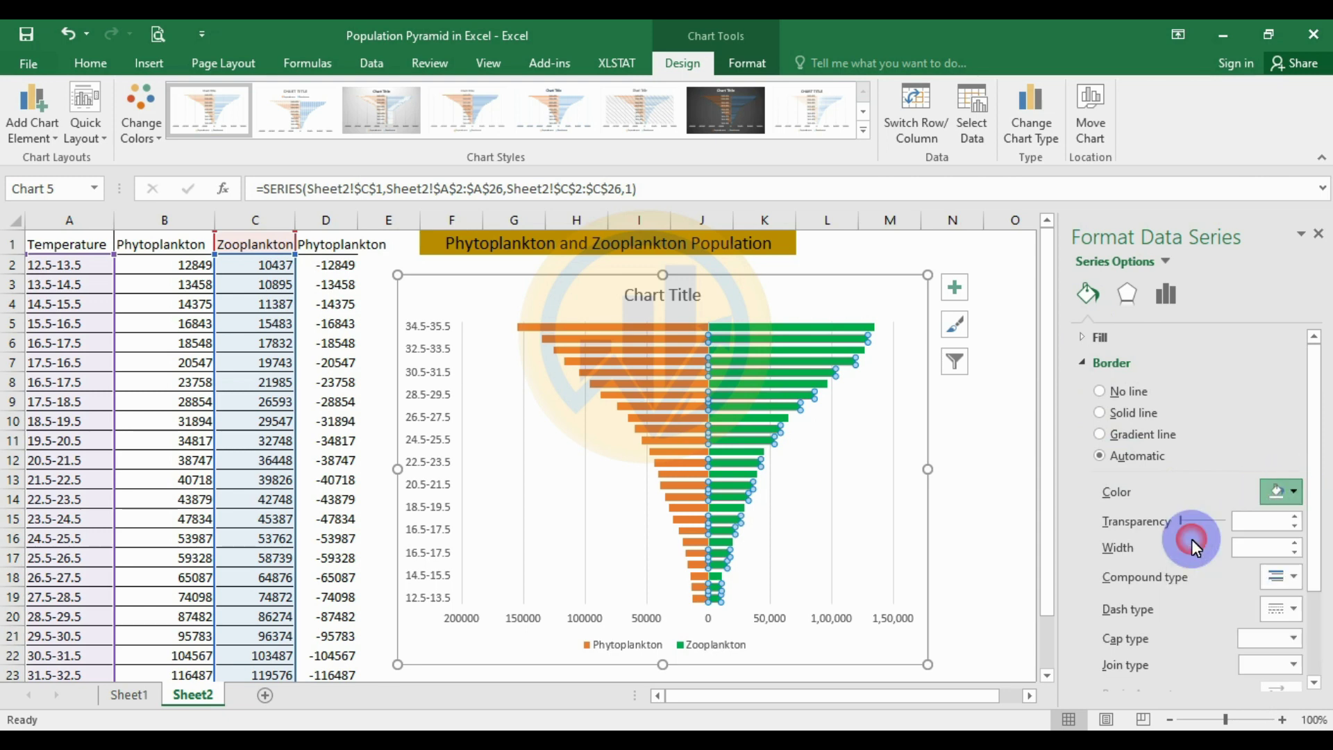
click(1293, 543)
click(1292, 543)
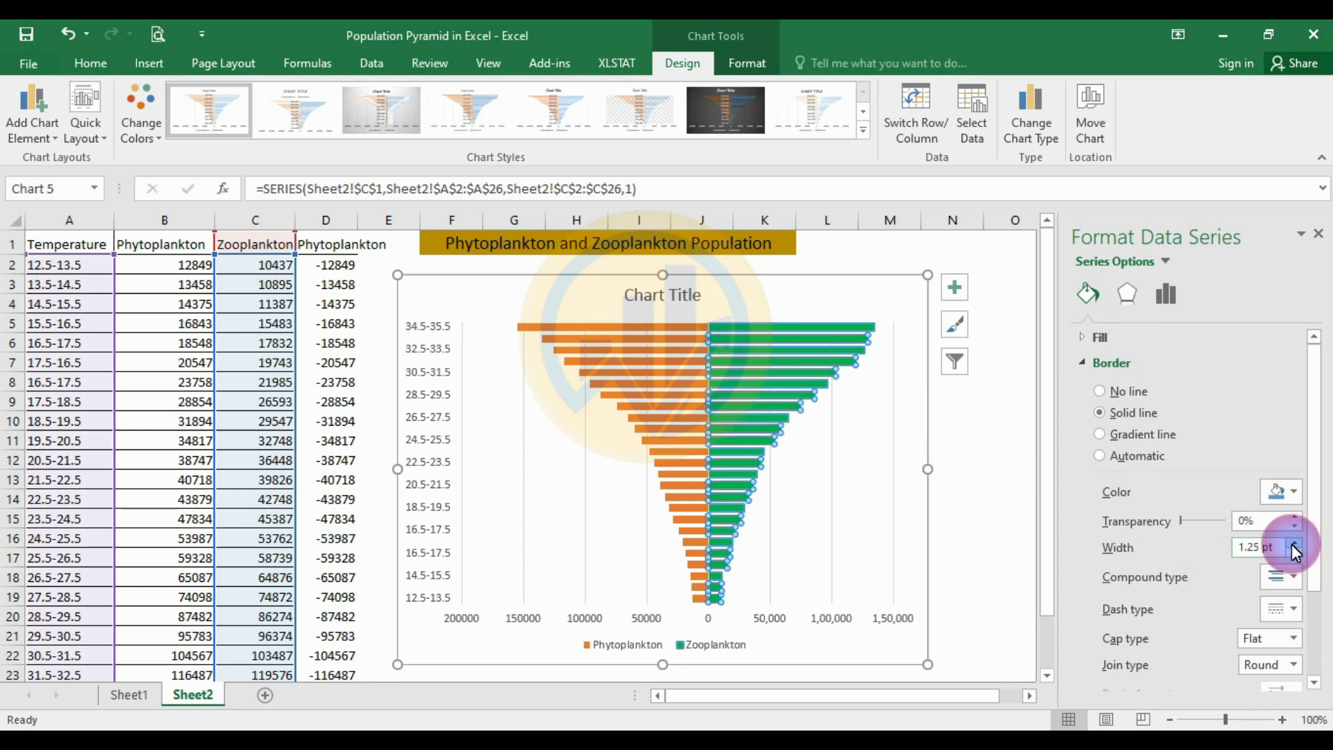
click(1268, 495)
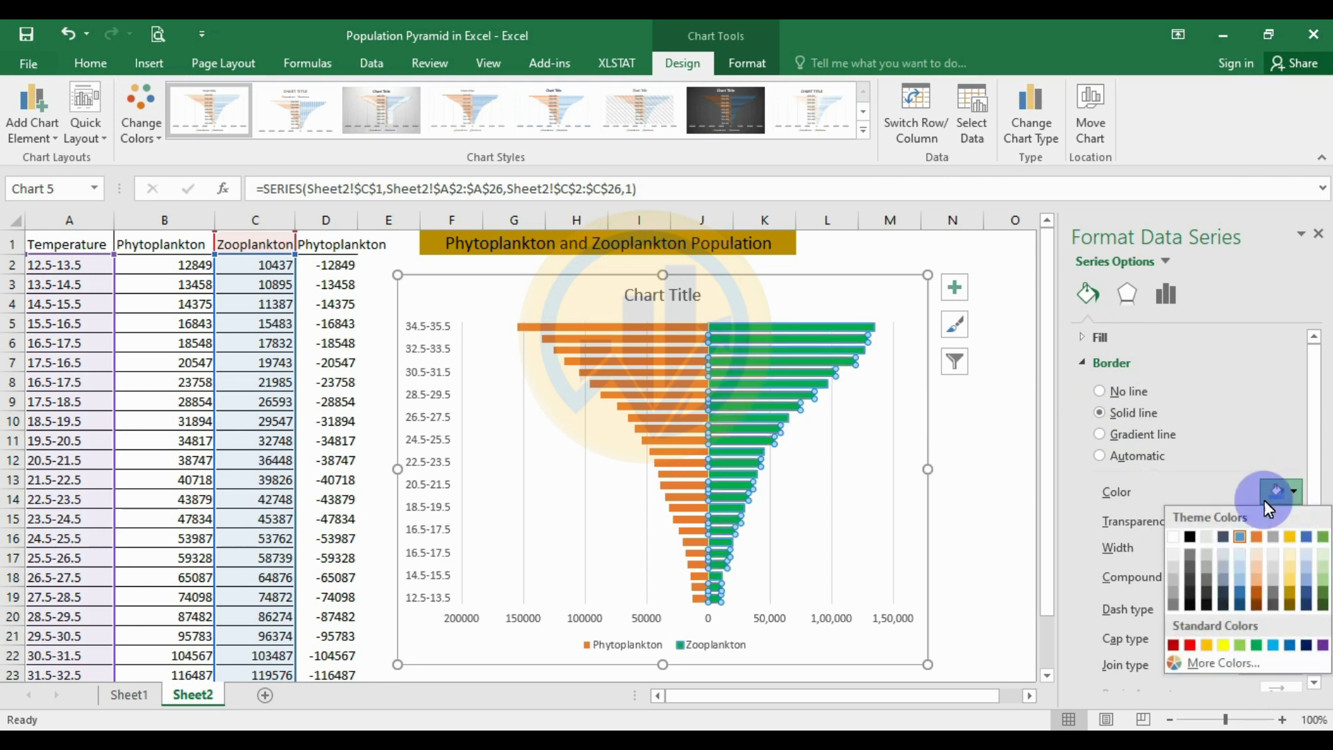
click(1189, 537)
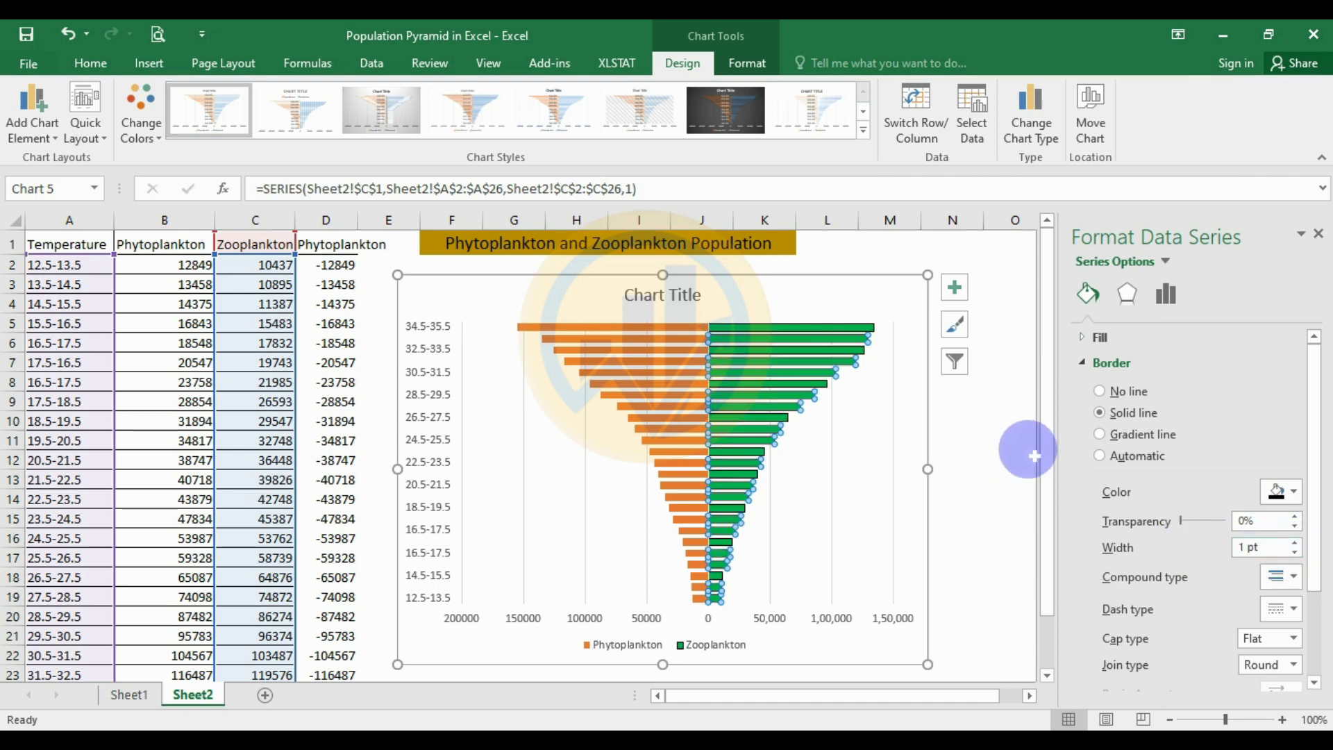
click(672, 372)
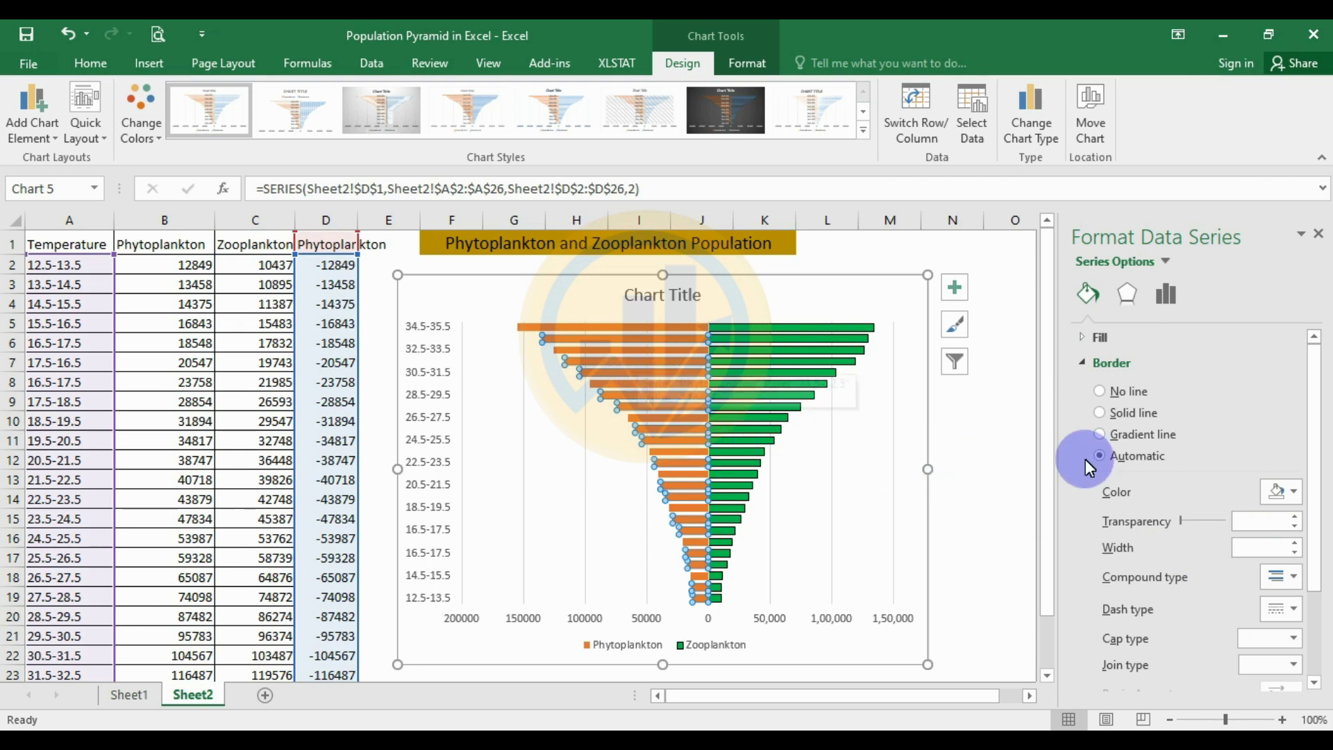
Fill the Phytoplankton bars with solid red
scroll(1084, 326, down, 2)
scroll(1167, 424, up, 2)
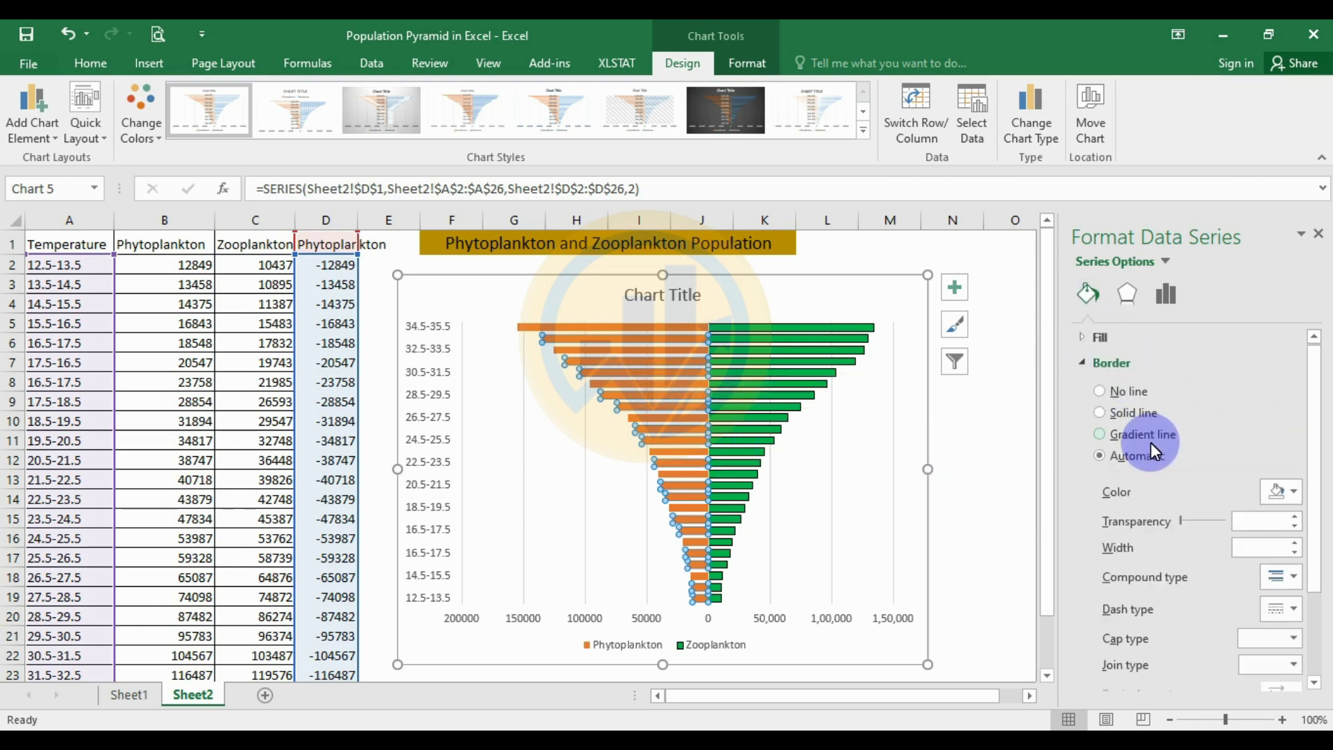
click(1085, 337)
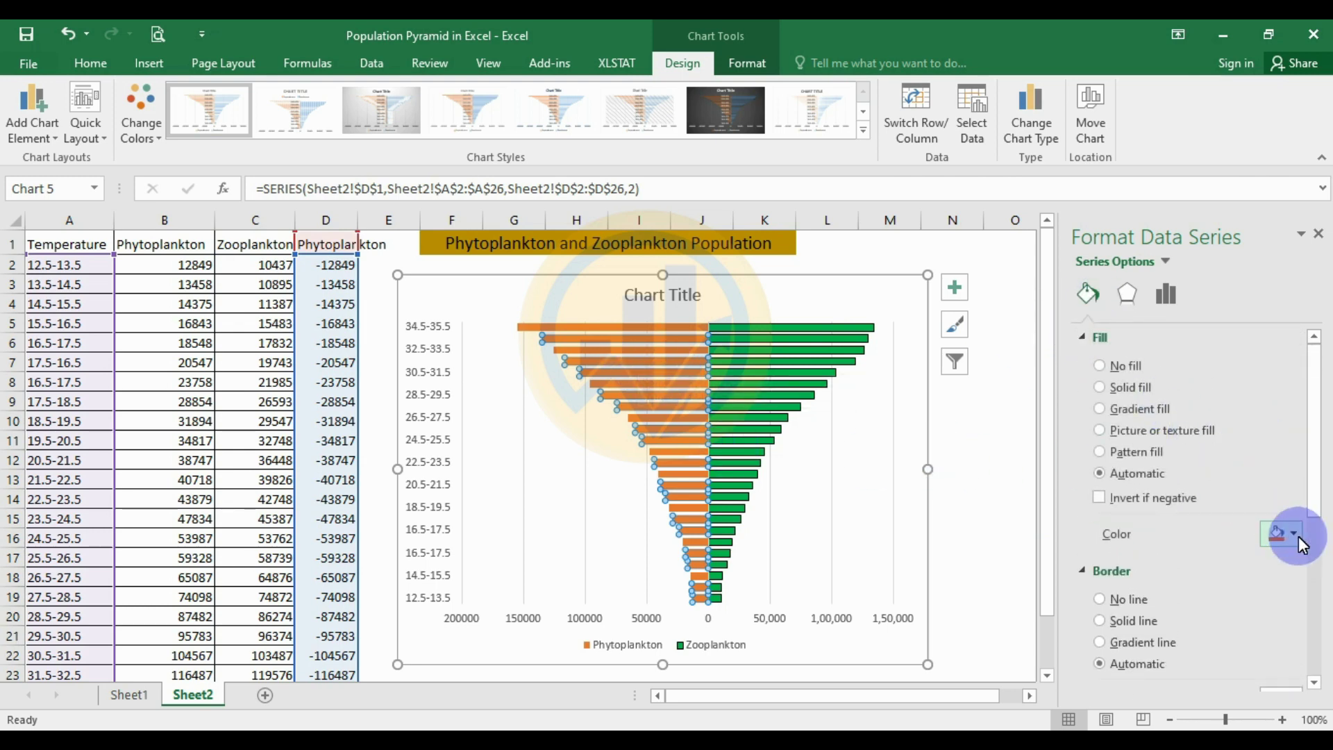
click(1293, 535)
click(1184, 679)
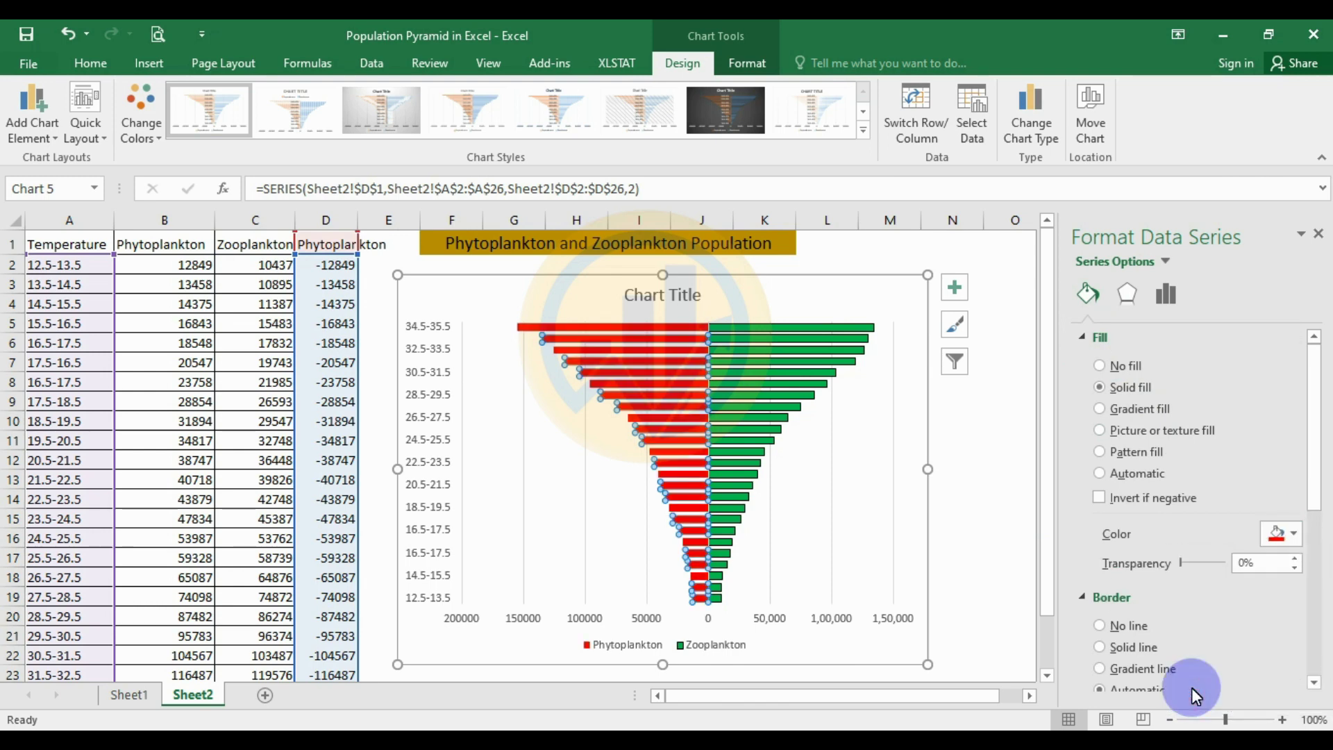
Give the Phytoplankton bars a black 1 pt outline
scroll(1181, 539, down, 10)
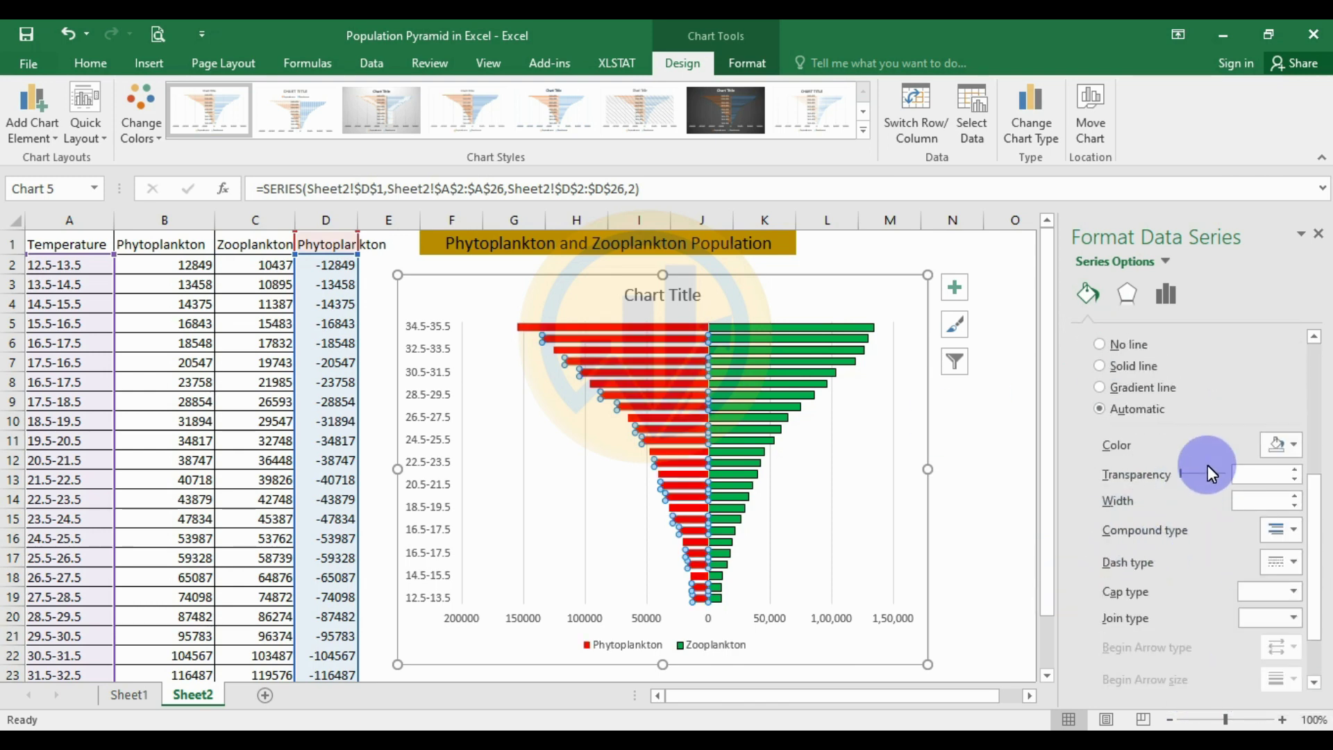
click(1289, 444)
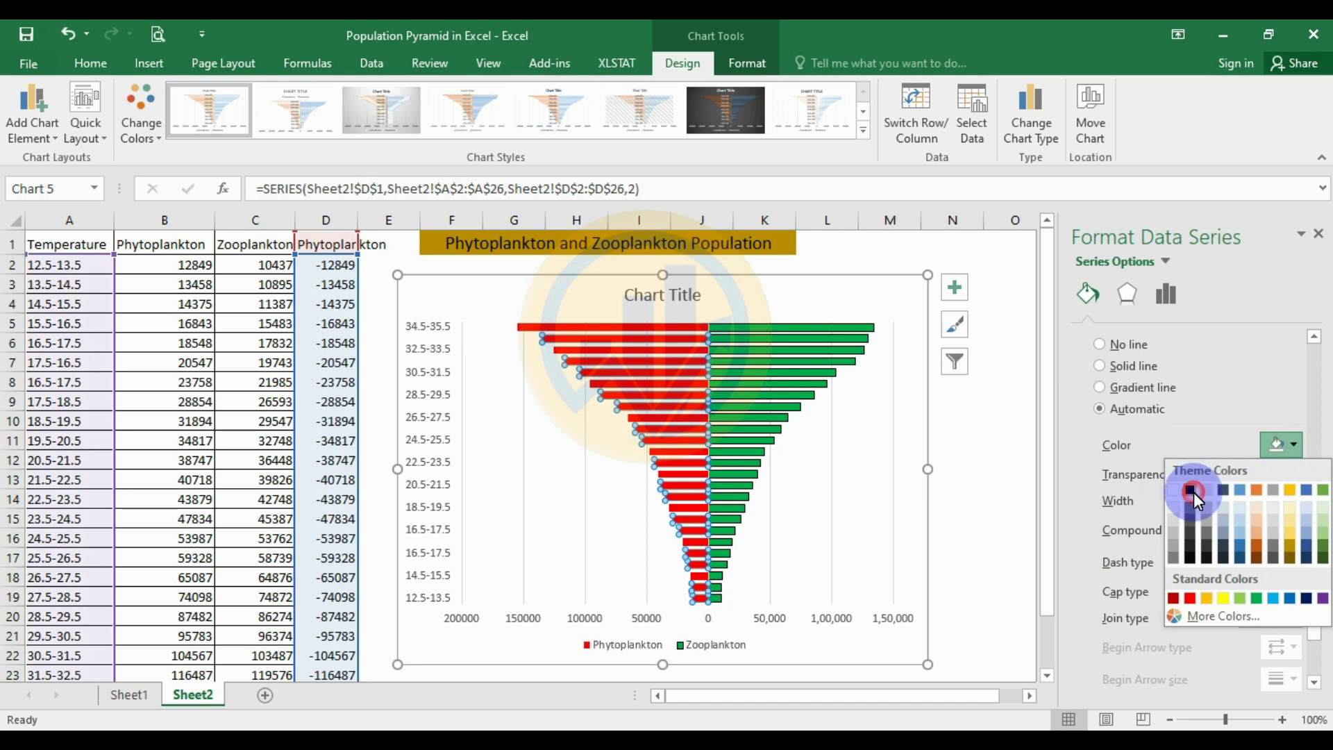
click(1192, 491)
click(1293, 496)
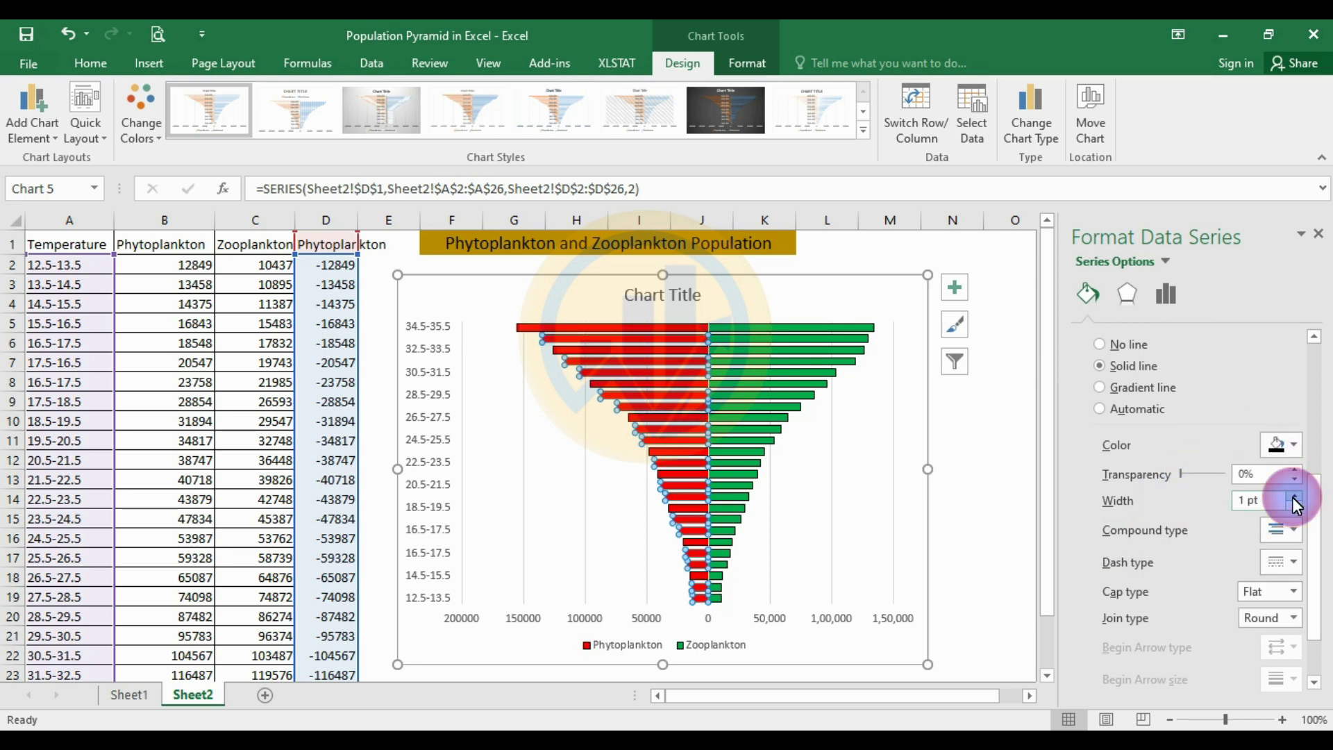
click(997, 467)
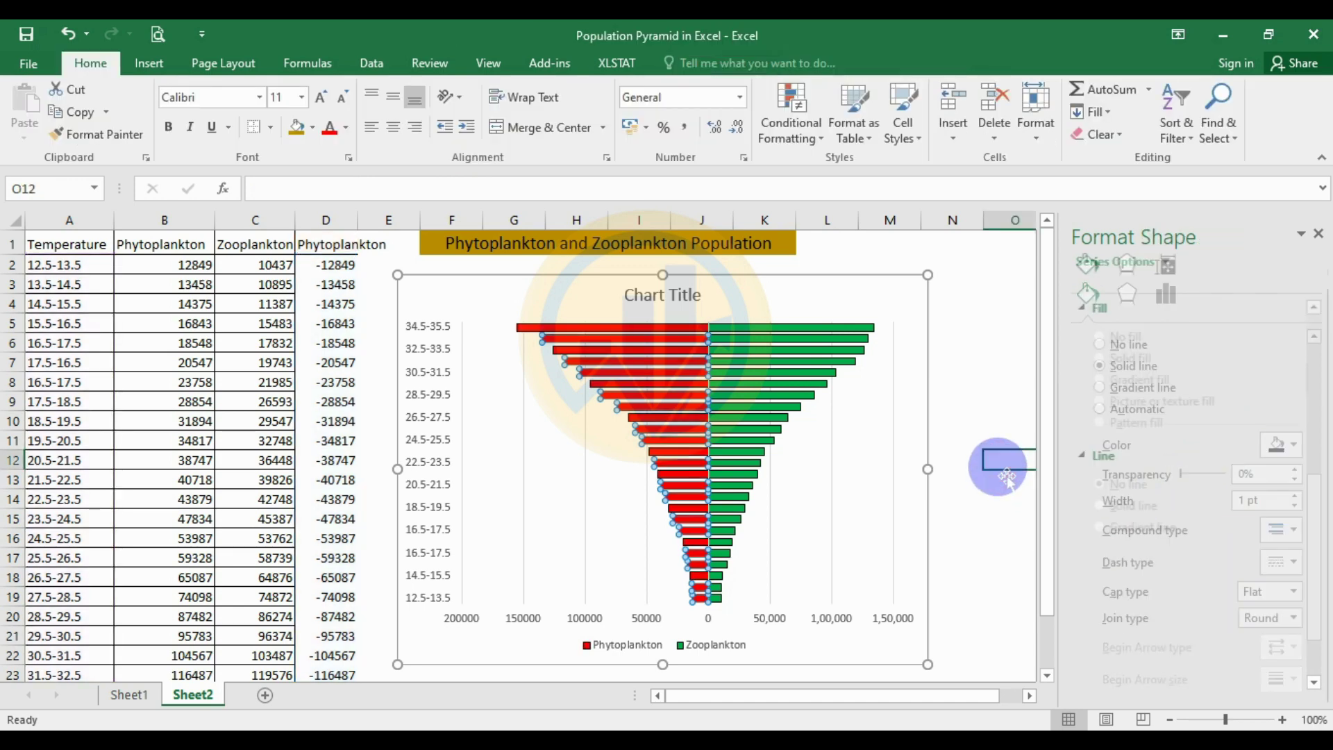
click(803, 473)
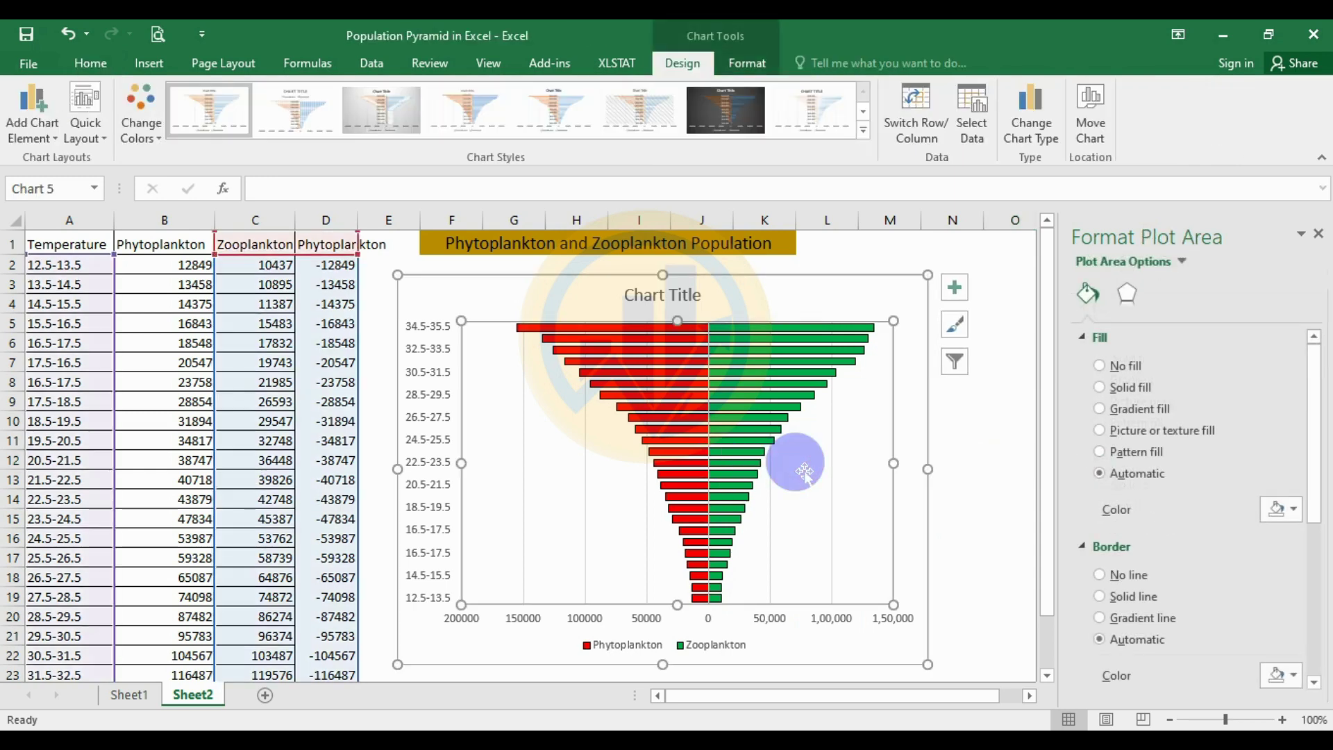
Close the Format pane and turn off gridlines in Chart Elements
click(1319, 234)
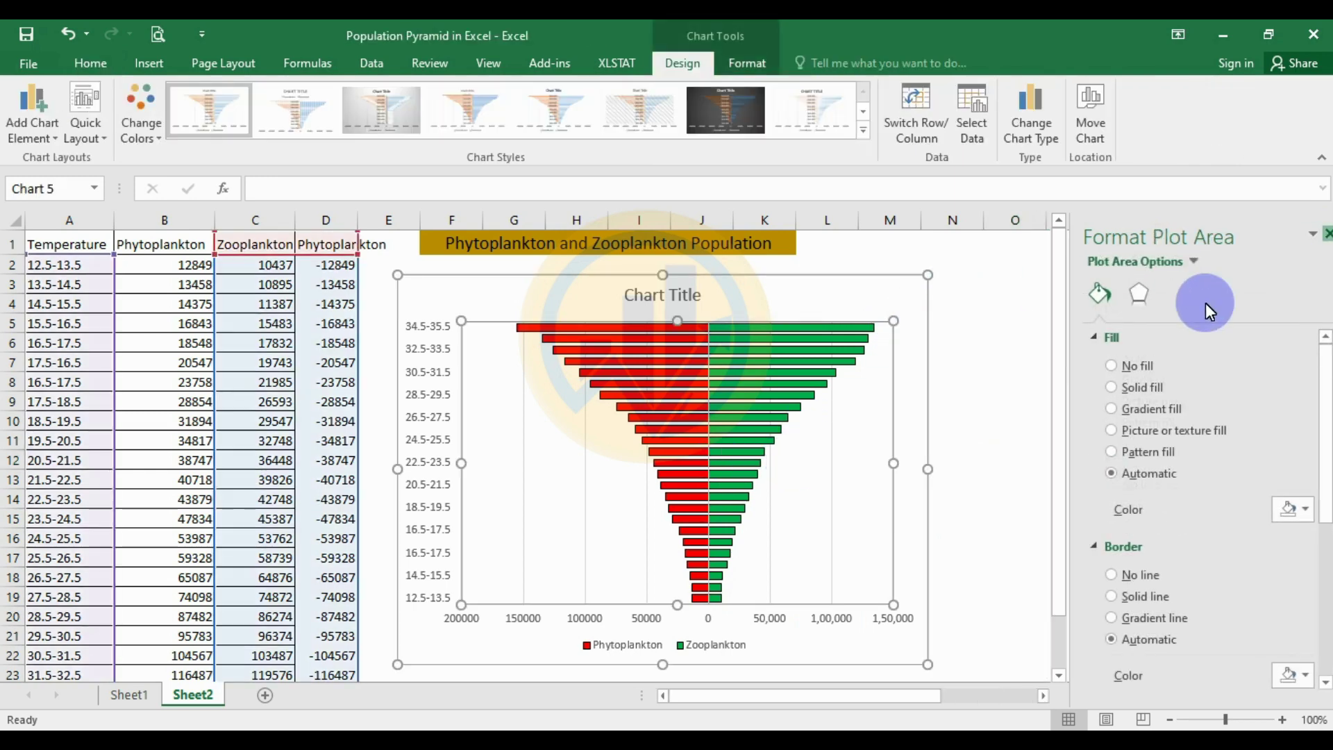
click(954, 289)
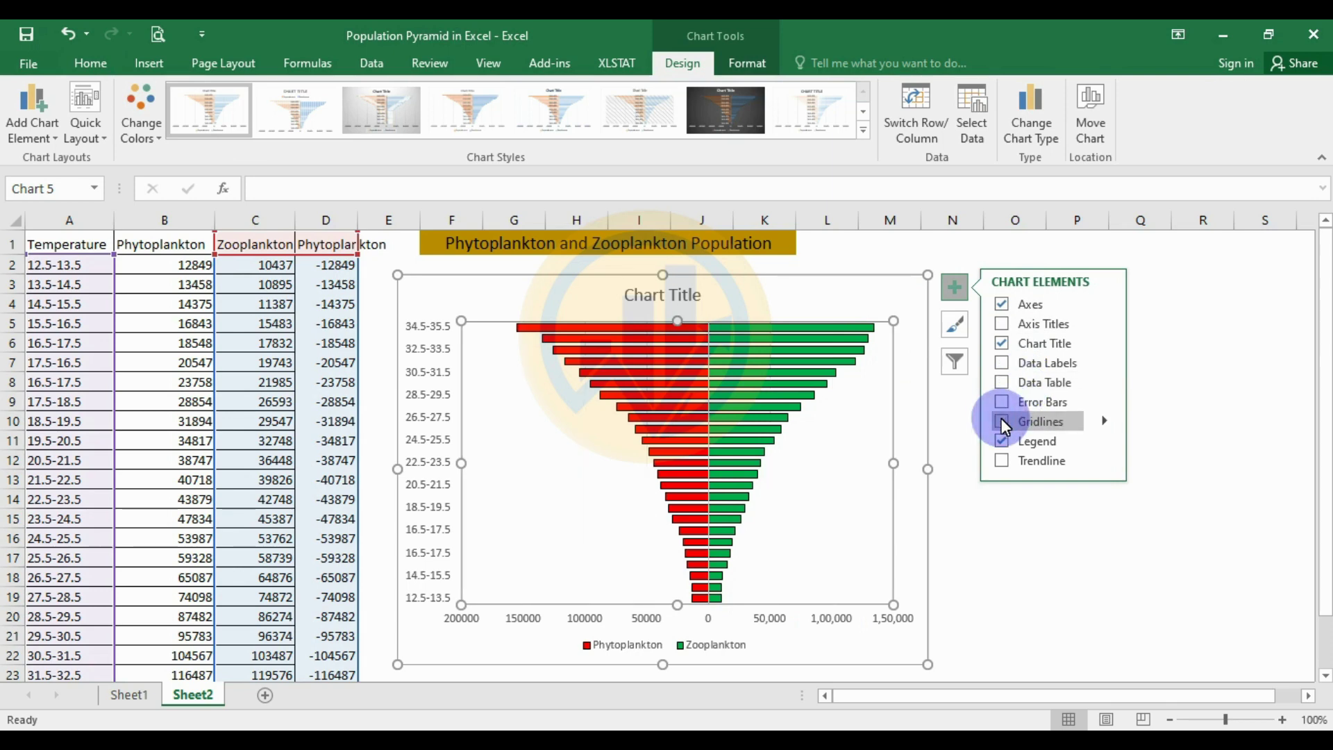
click(962, 557)
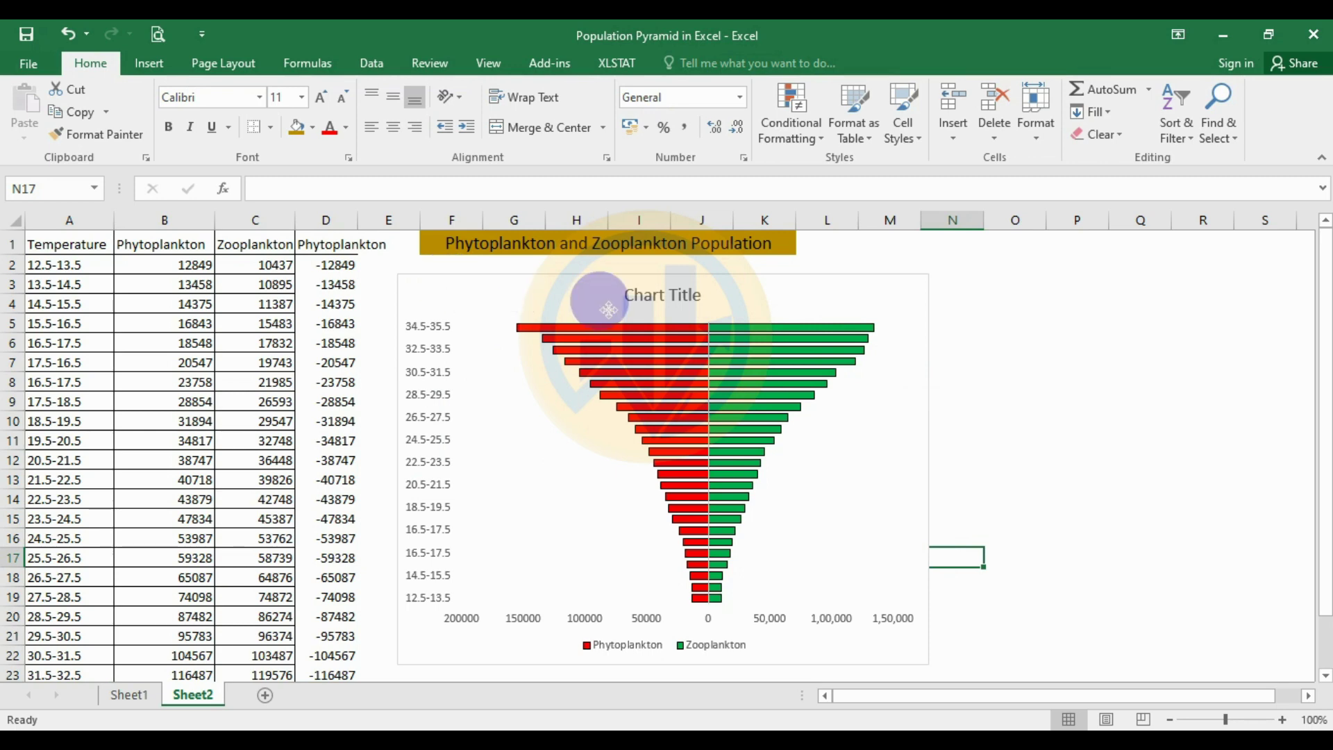
Retitle the chart 'Population Pyramid' and shift the title right over the centre
double_click(663, 295)
drag(705, 305, 623, 305)
text(P)
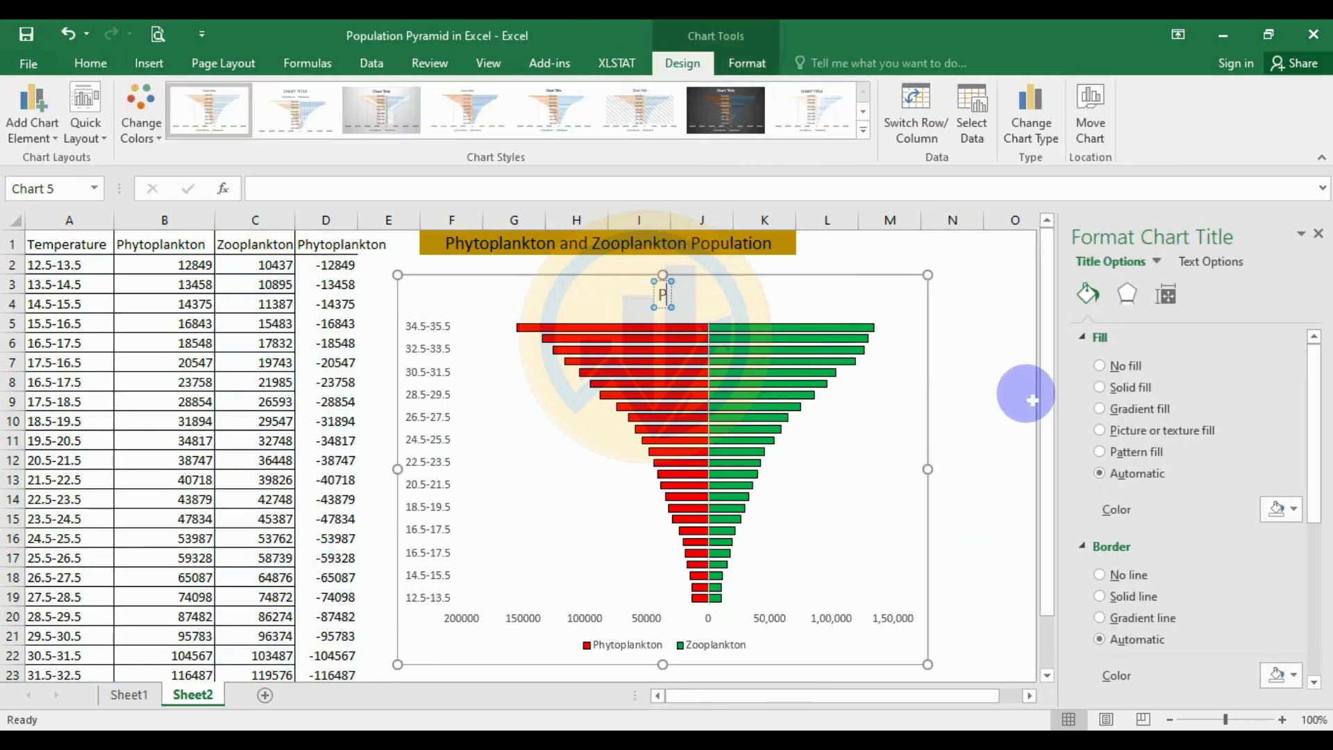
text(opul)
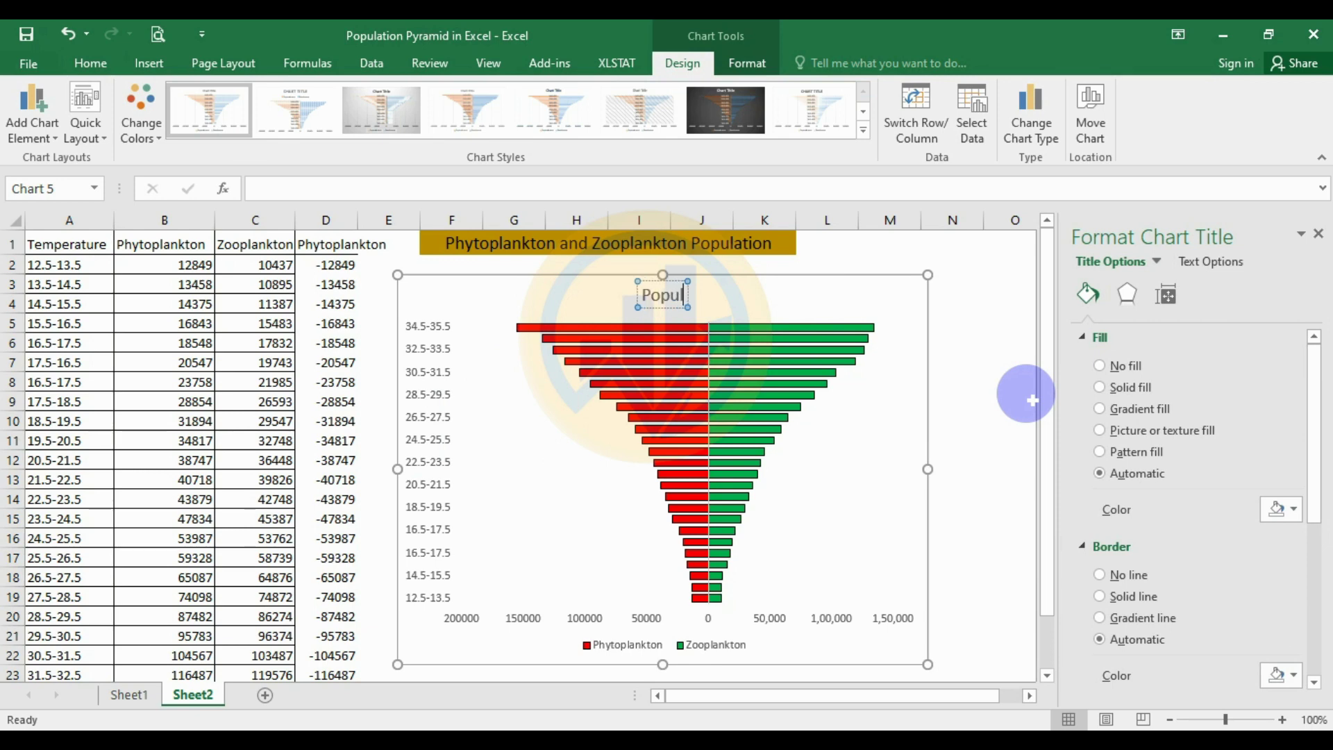
text(atio)
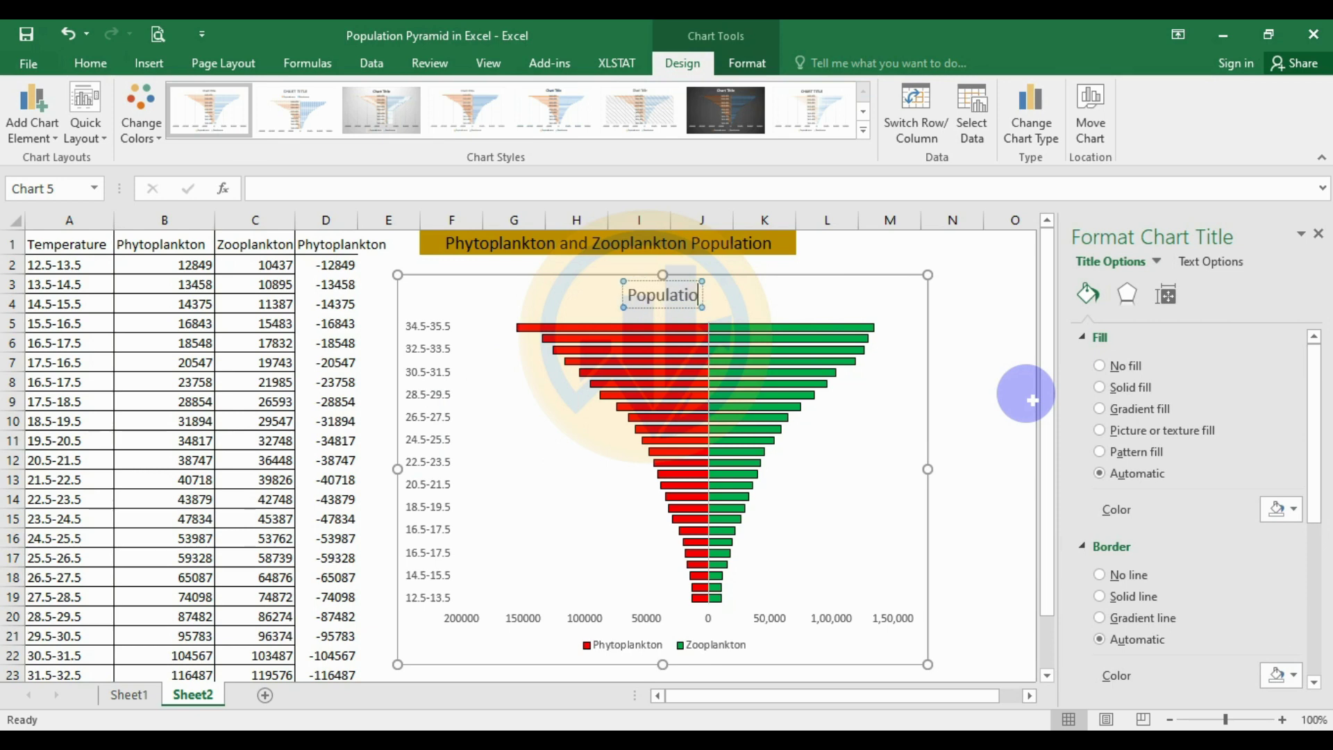
text(n Py)
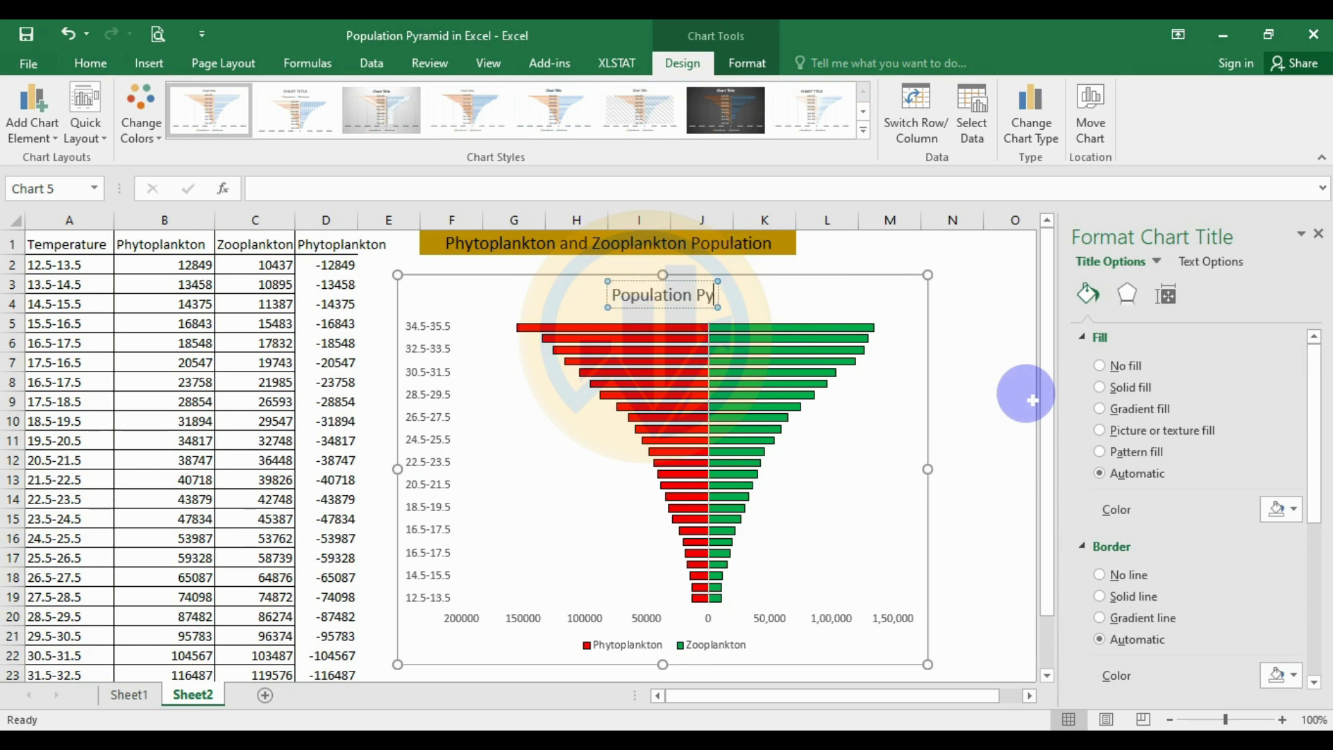
text(ra)
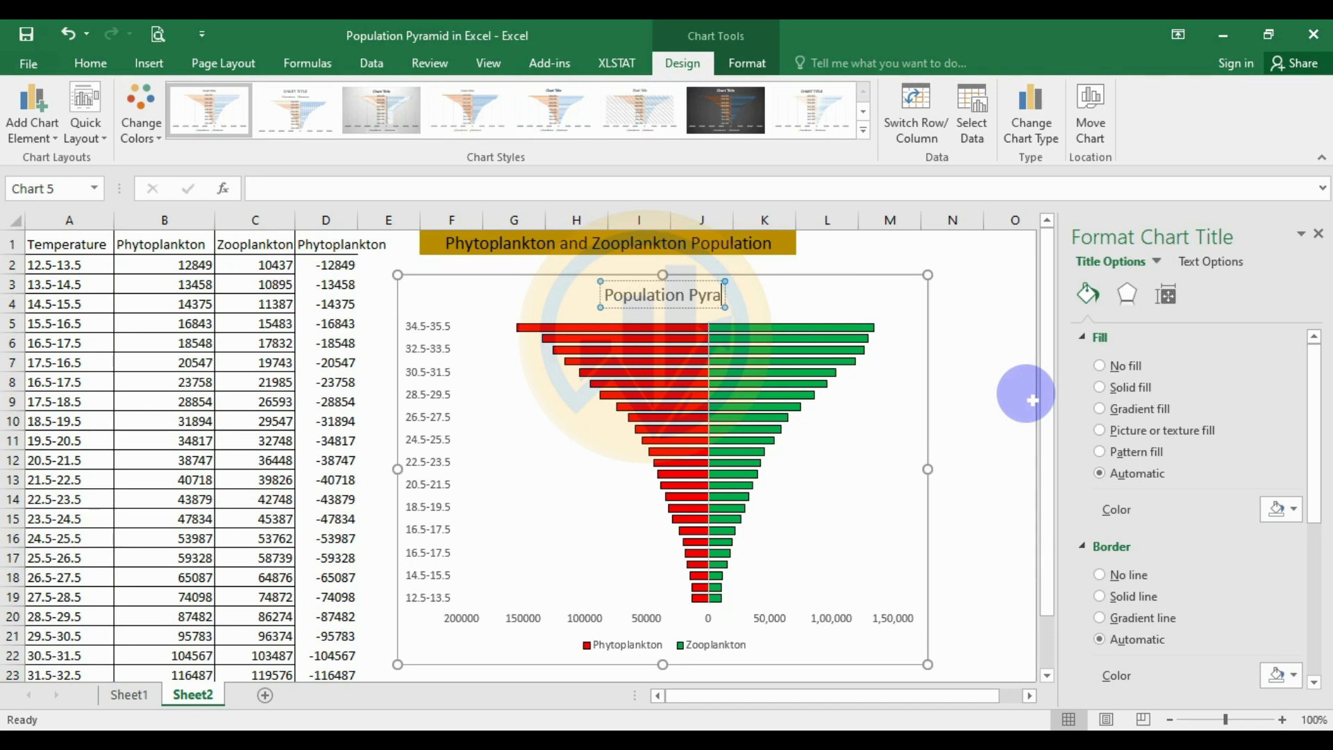
text(mid)
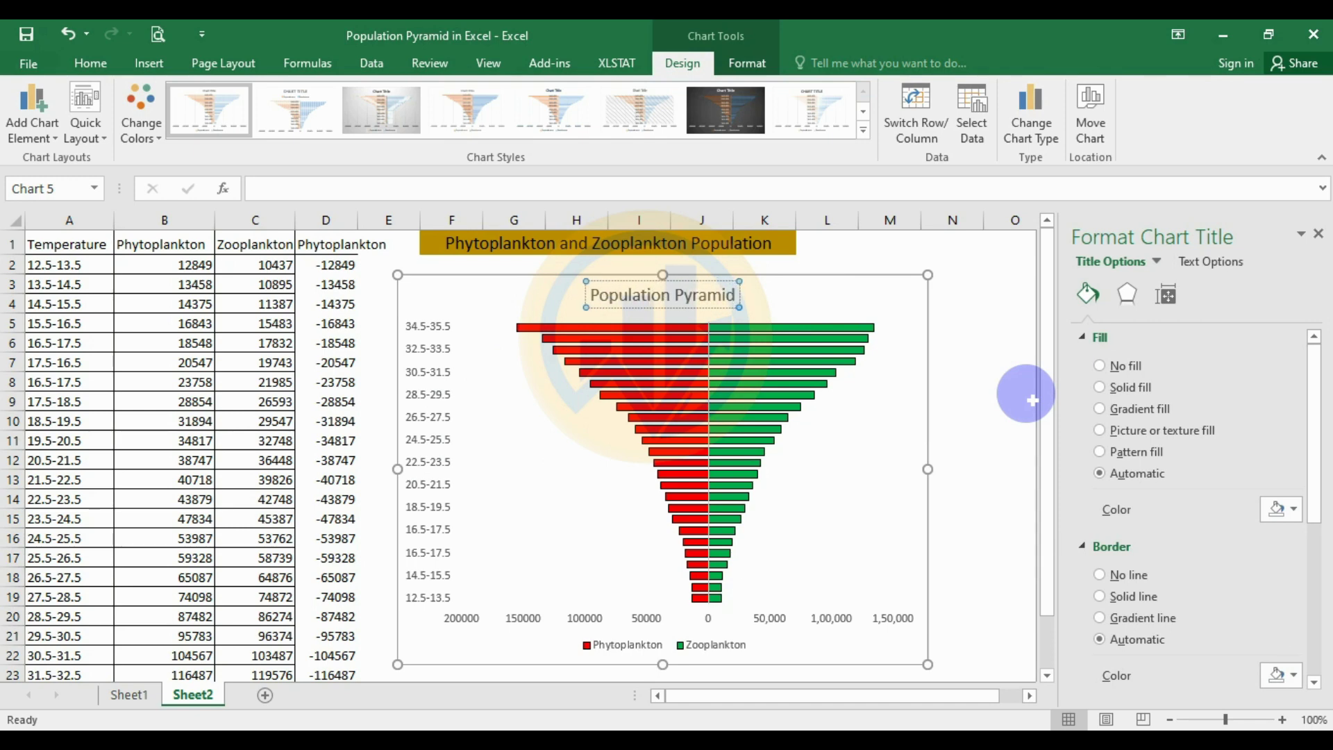
click(952, 284)
click(684, 293)
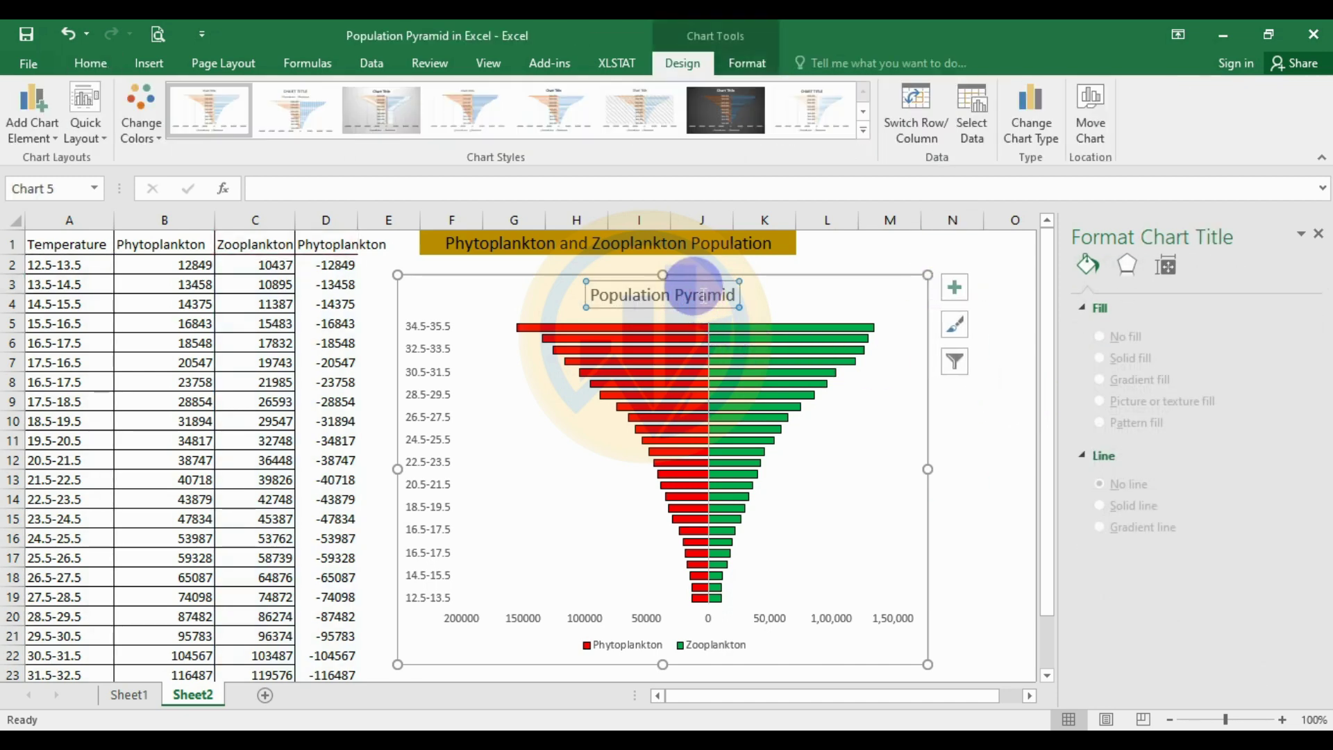
click(713, 285)
click(693, 292)
drag(705, 300, 741, 293)
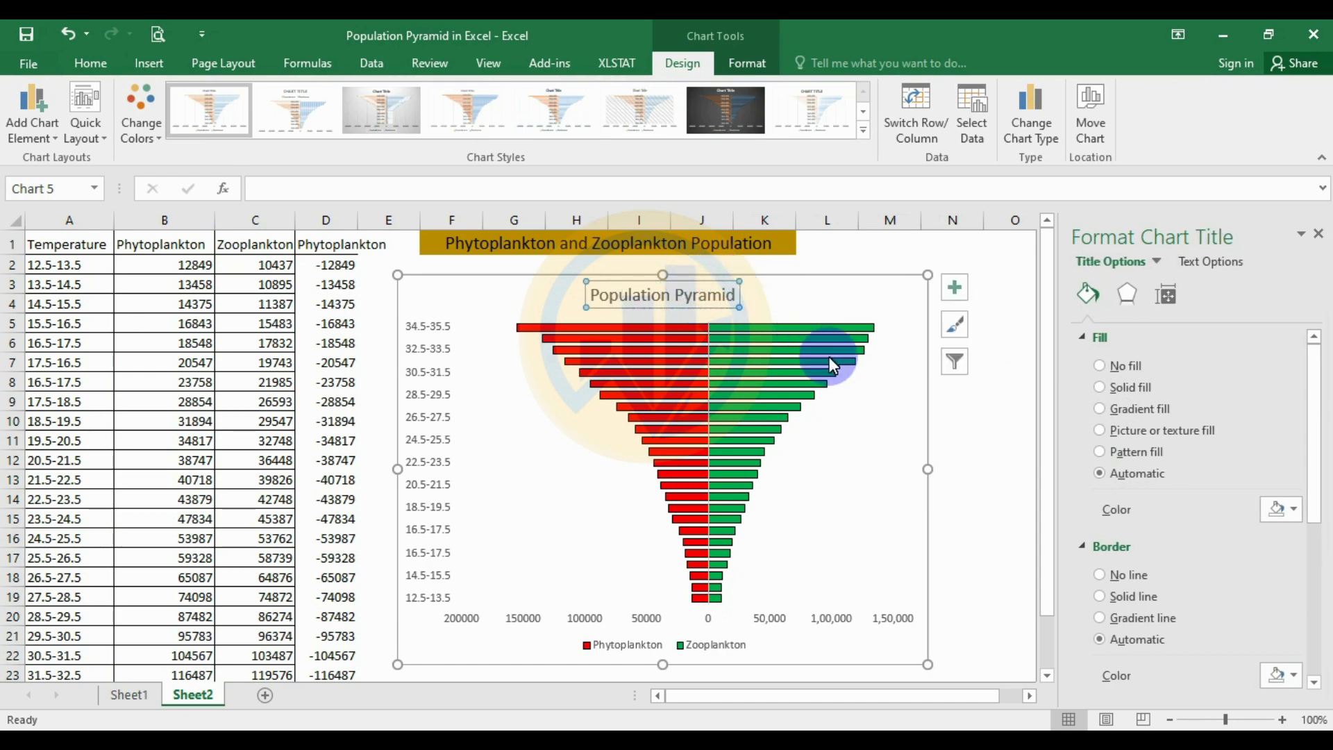
Move the legend right so it centres under the pyramid's zero axis
click(844, 455)
click(703, 646)
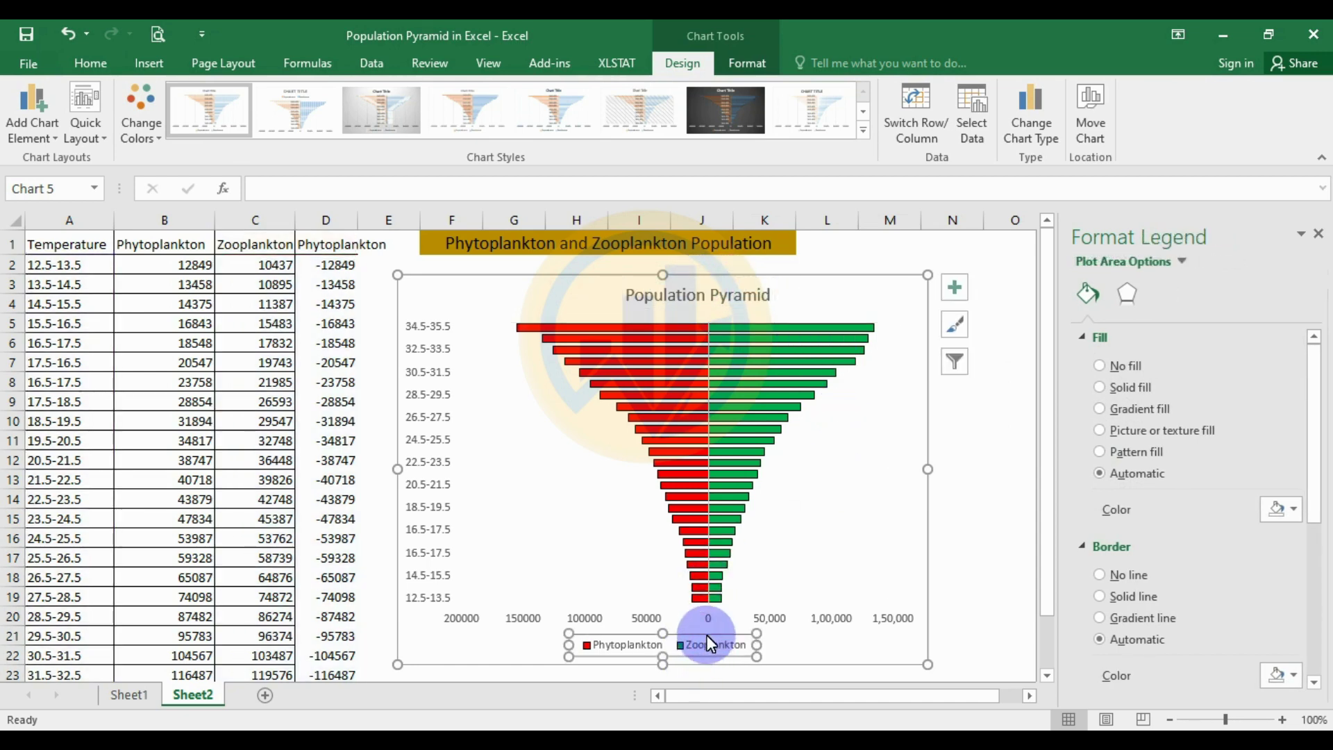
drag(709, 632, 754, 633)
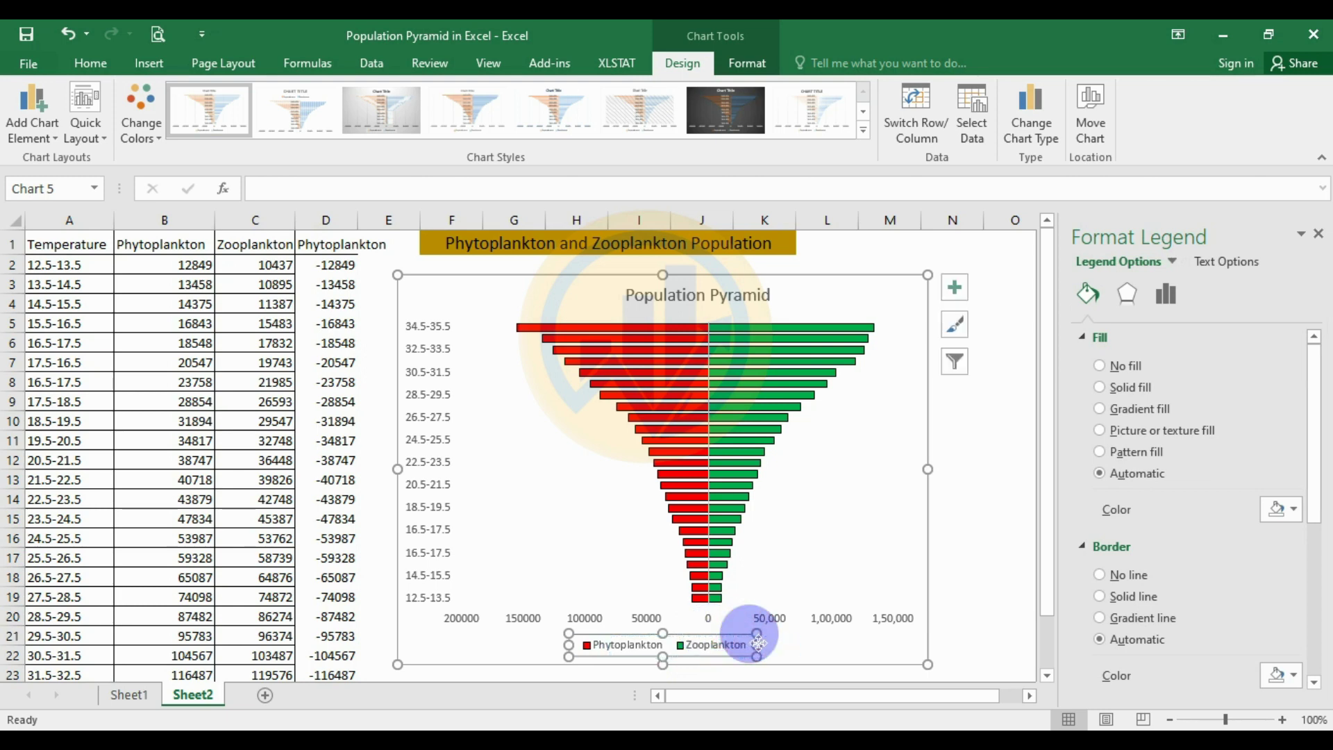
click(863, 510)
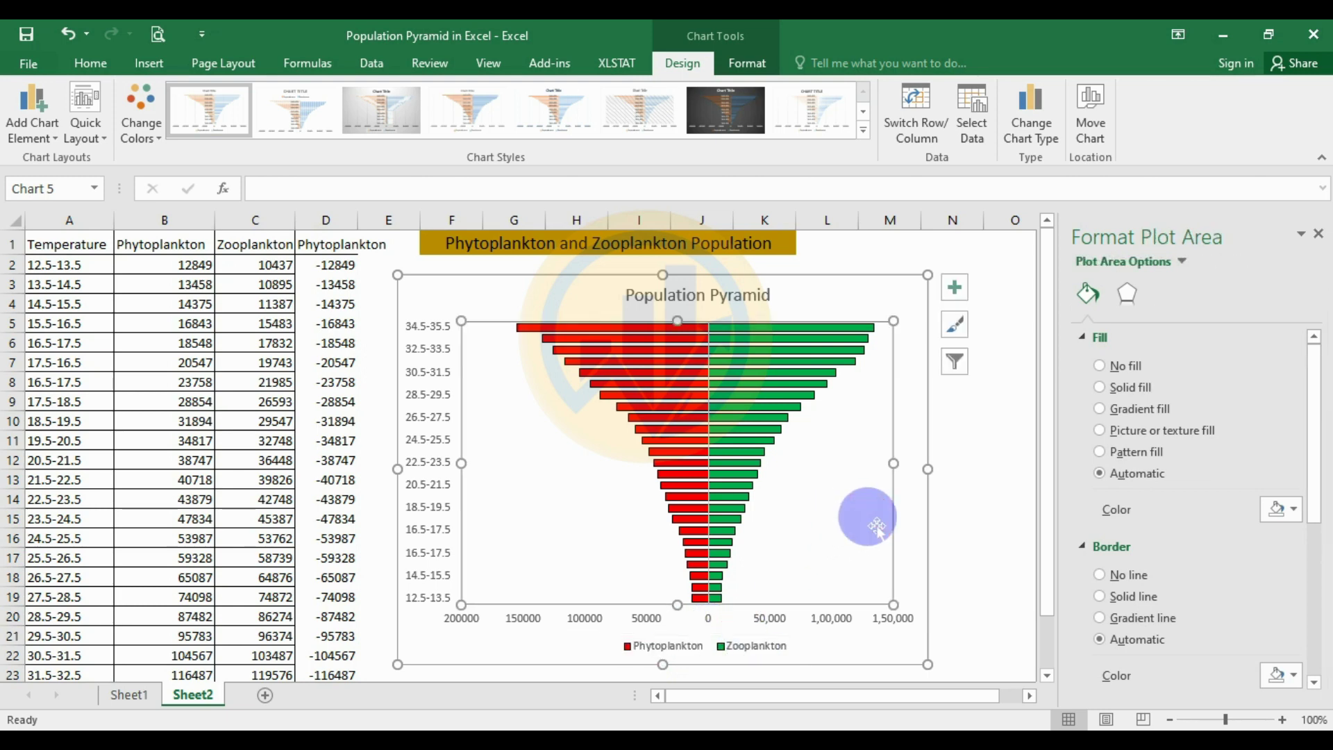
click(426, 288)
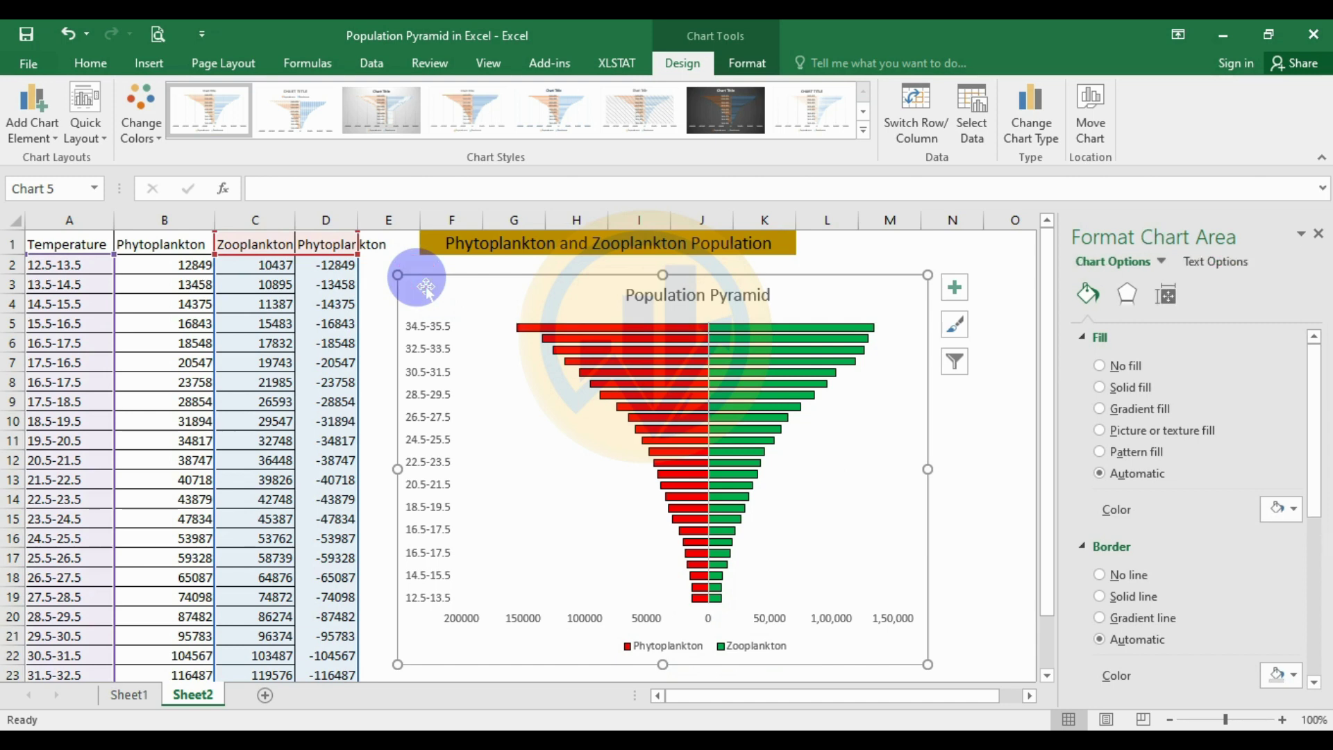
Set all chart text to Times New Roman, 12 pt, in Automatic black
click(82, 60)
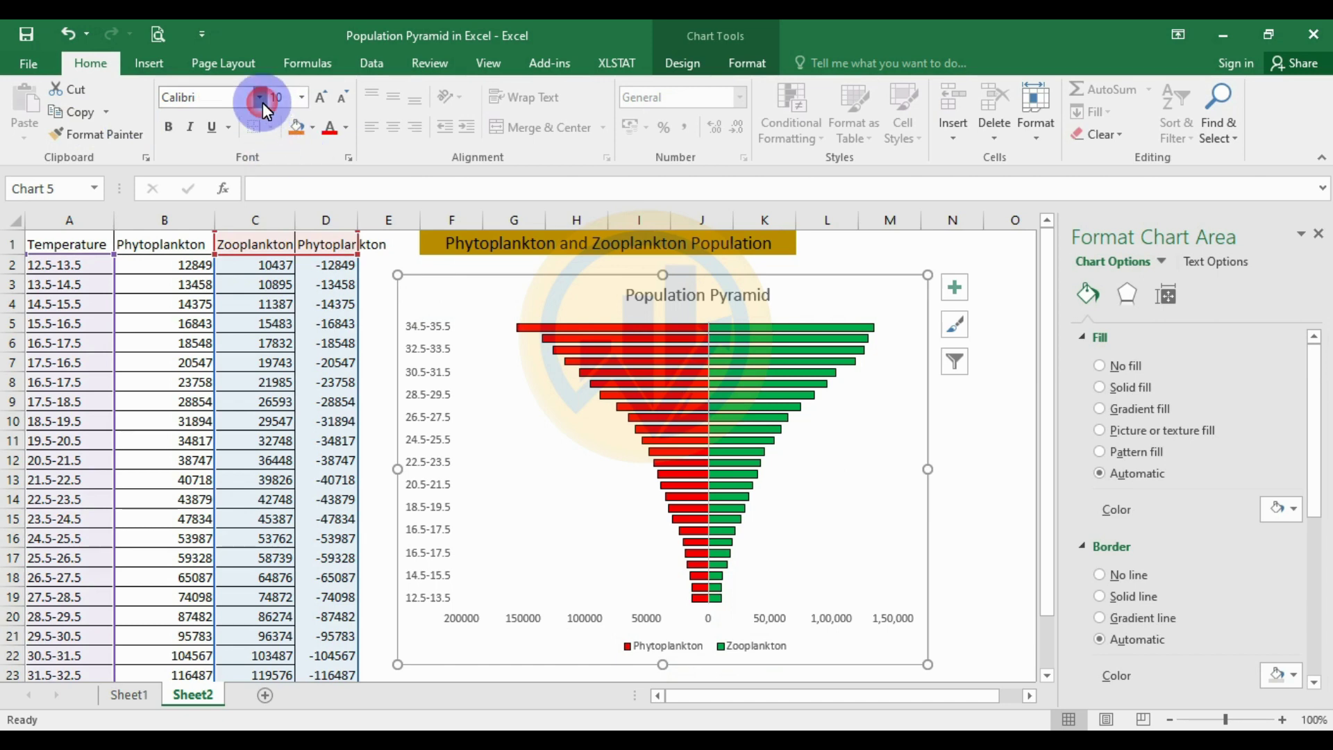
click(262, 99)
text(Times New Roma)
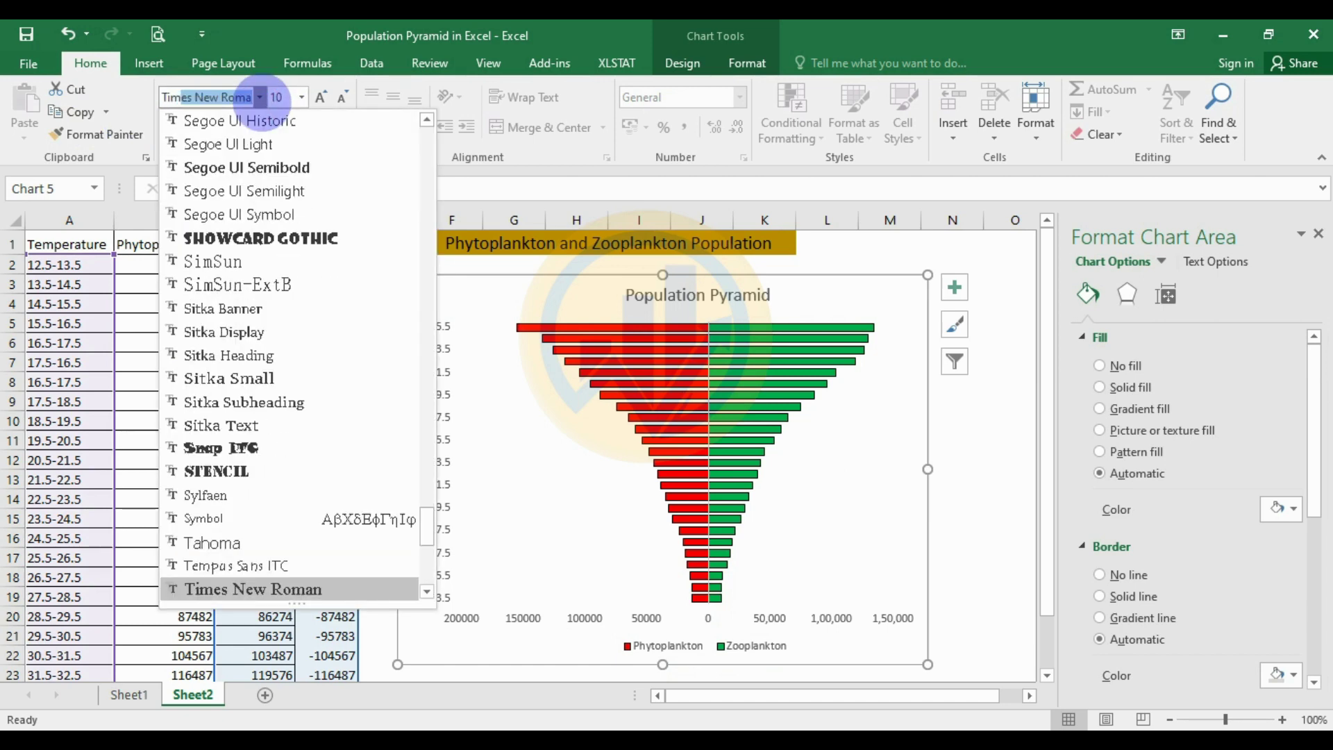
key(Return)
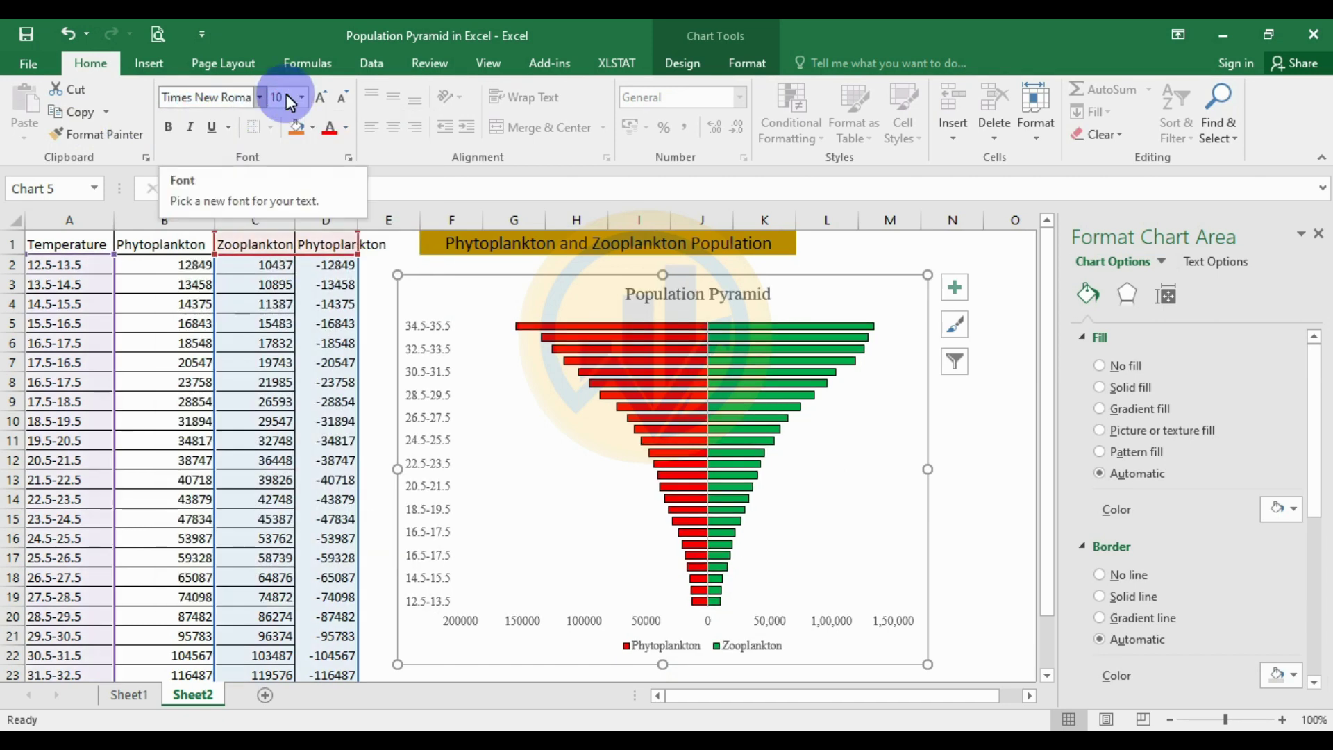
click(303, 95)
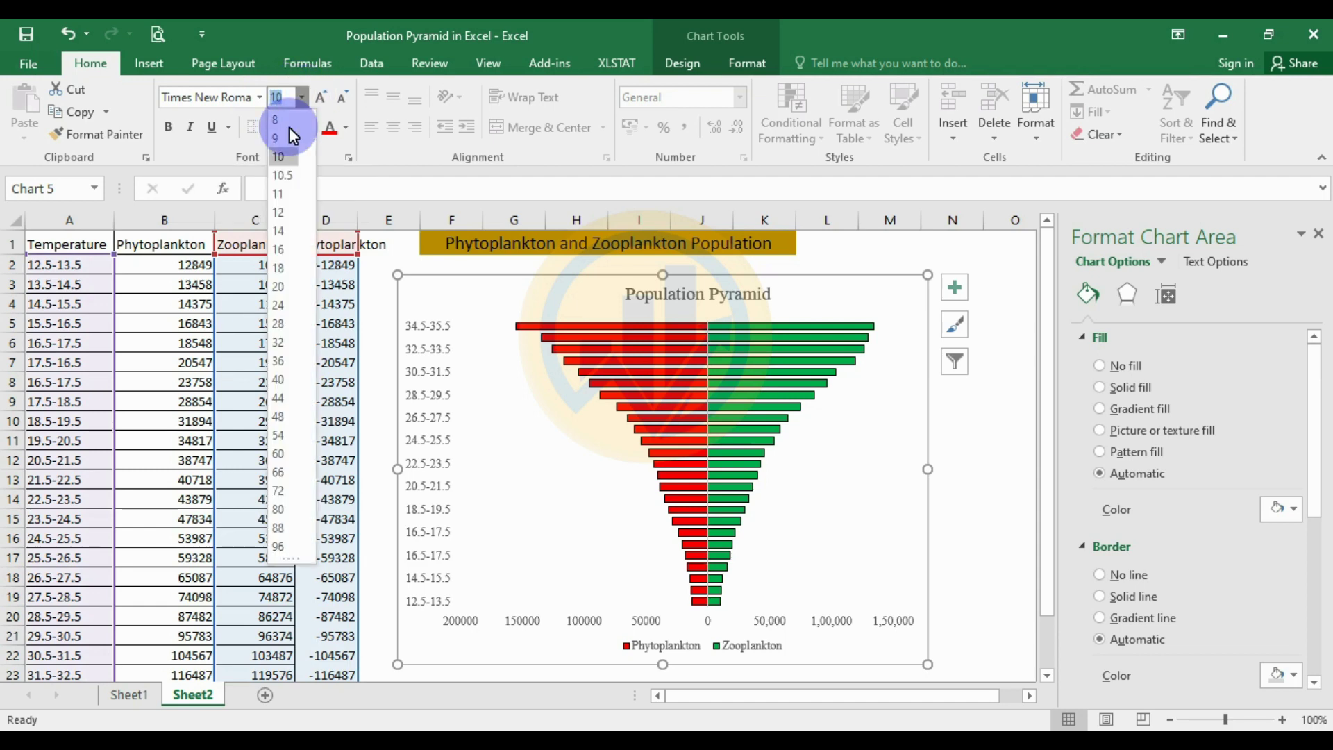
click(280, 213)
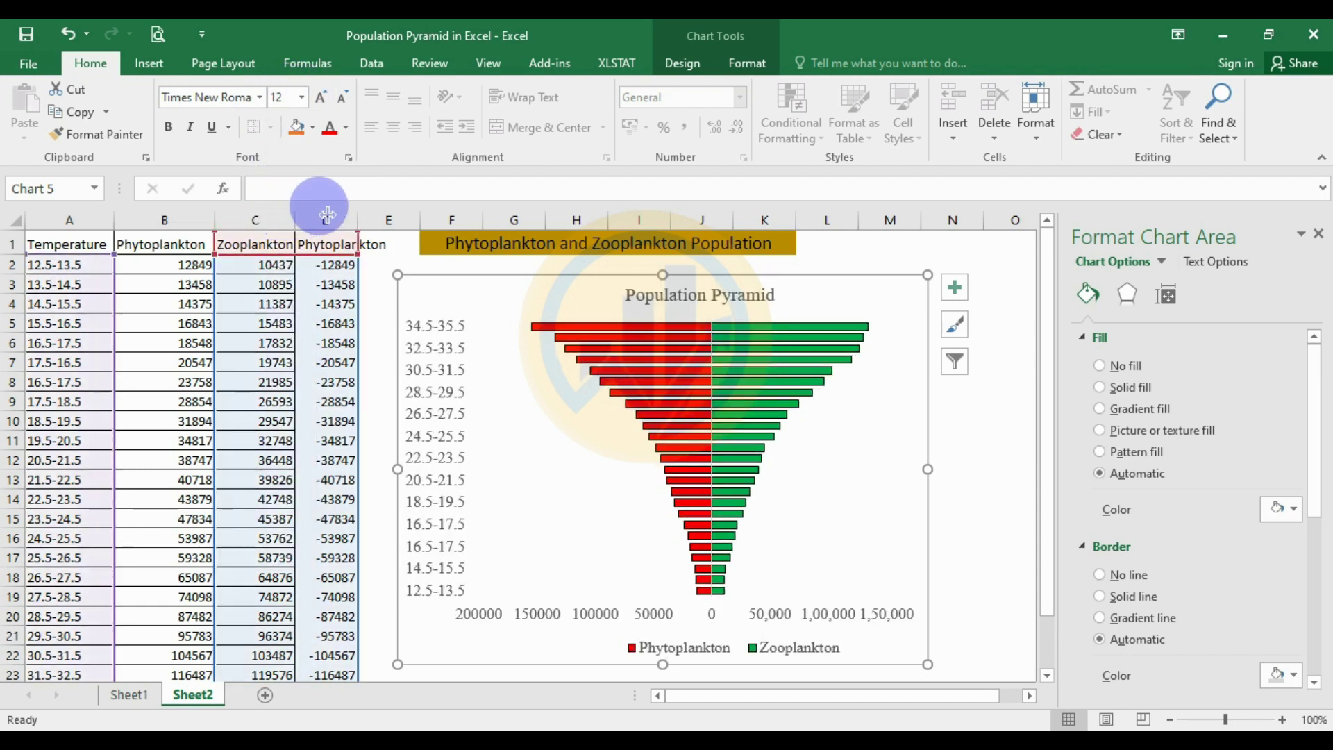
click(347, 131)
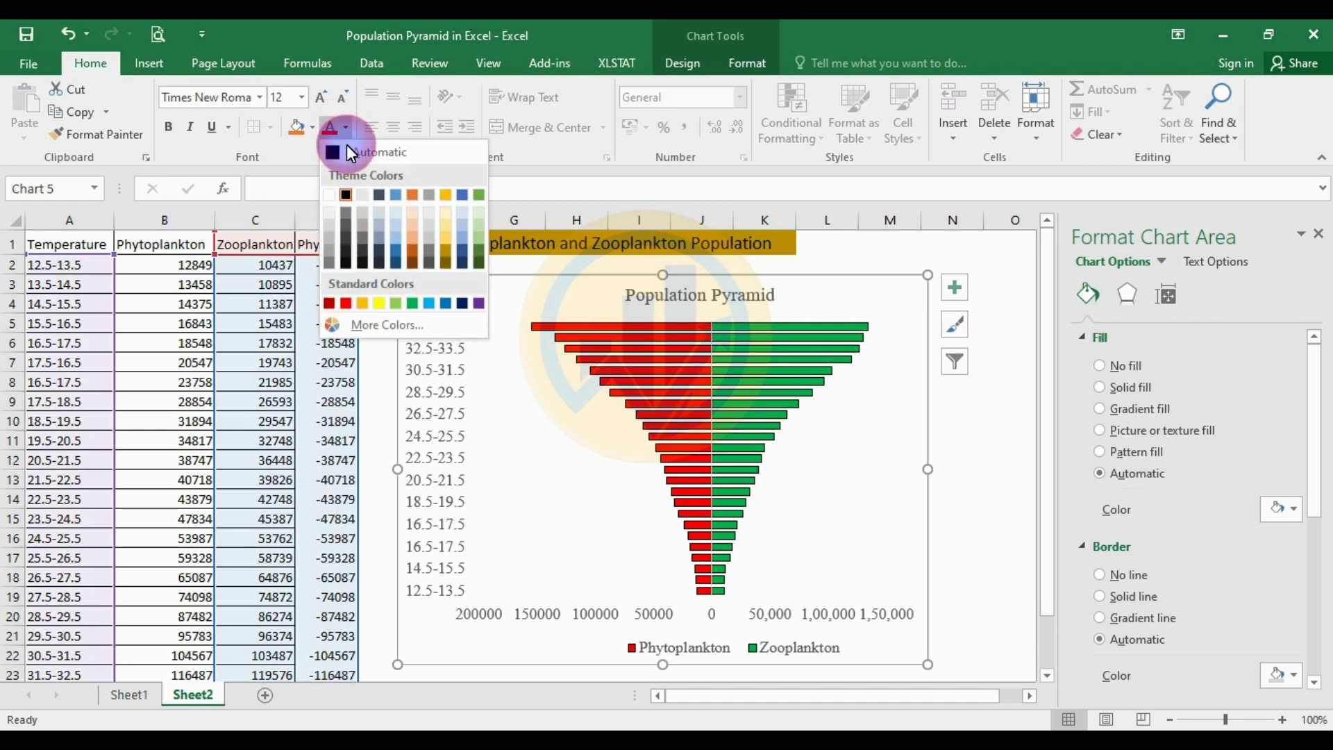
click(335, 155)
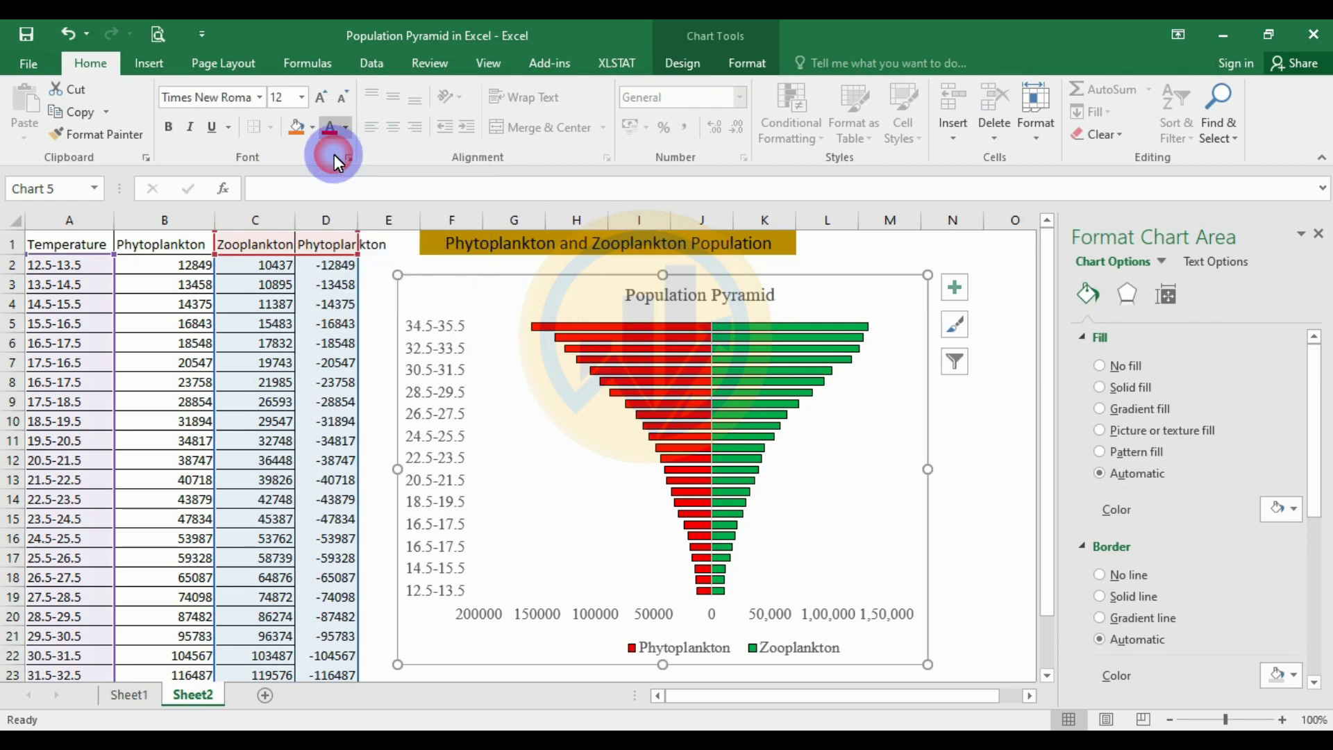
click(640, 290)
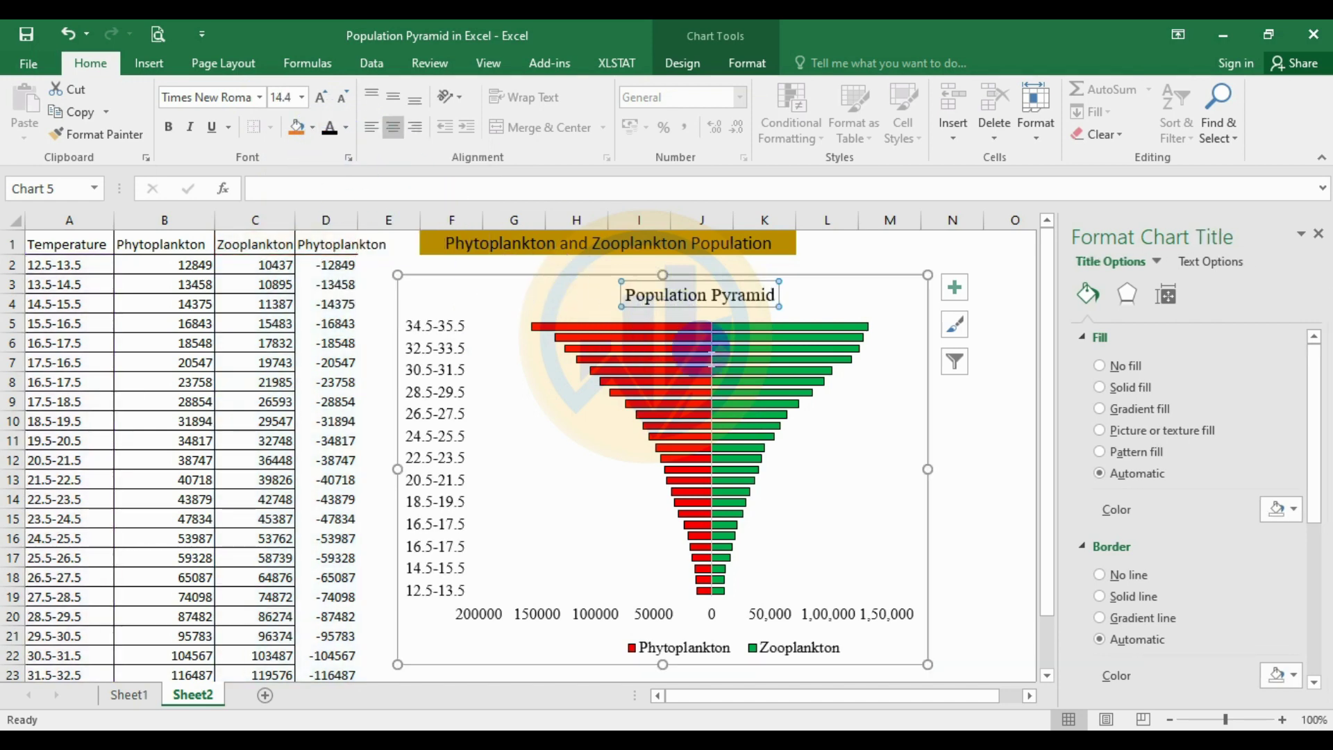
Give the plot area a solid black border 1.5 pt wide
click(640, 612)
click(553, 564)
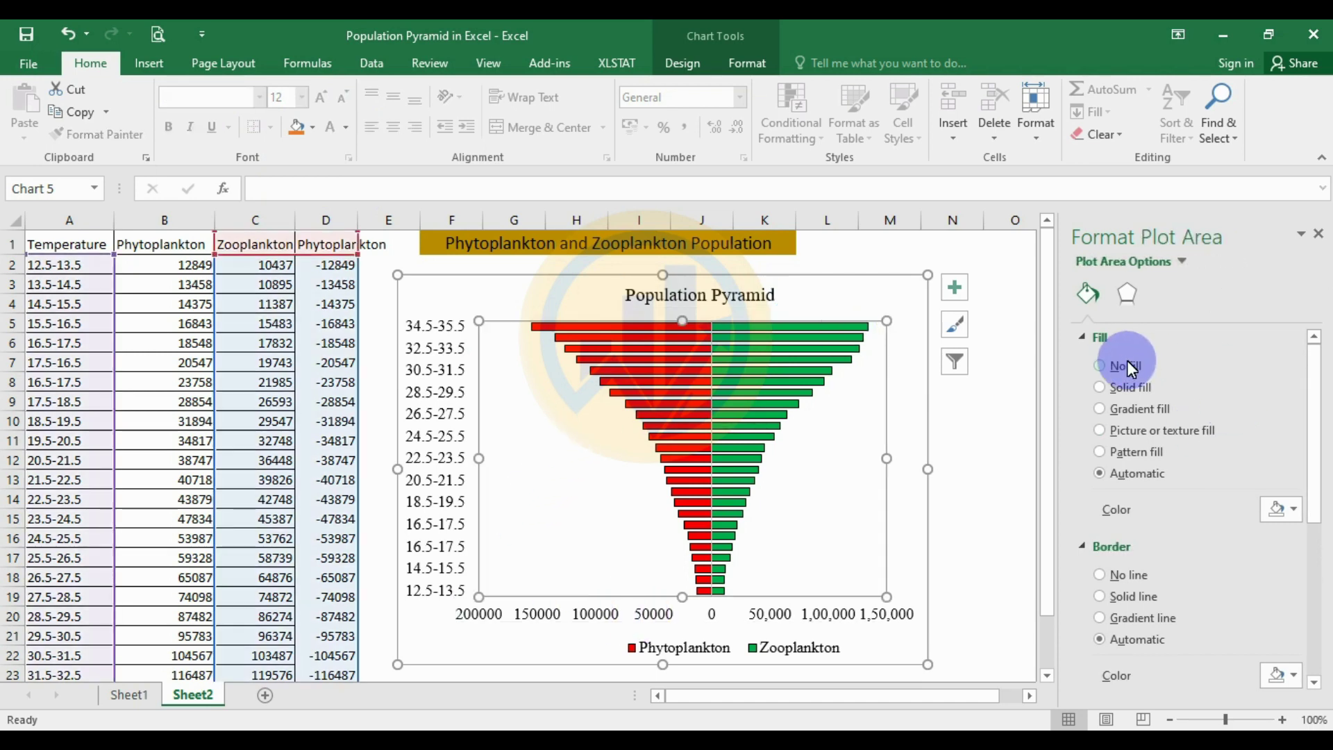
scroll(1125, 493, down, 3)
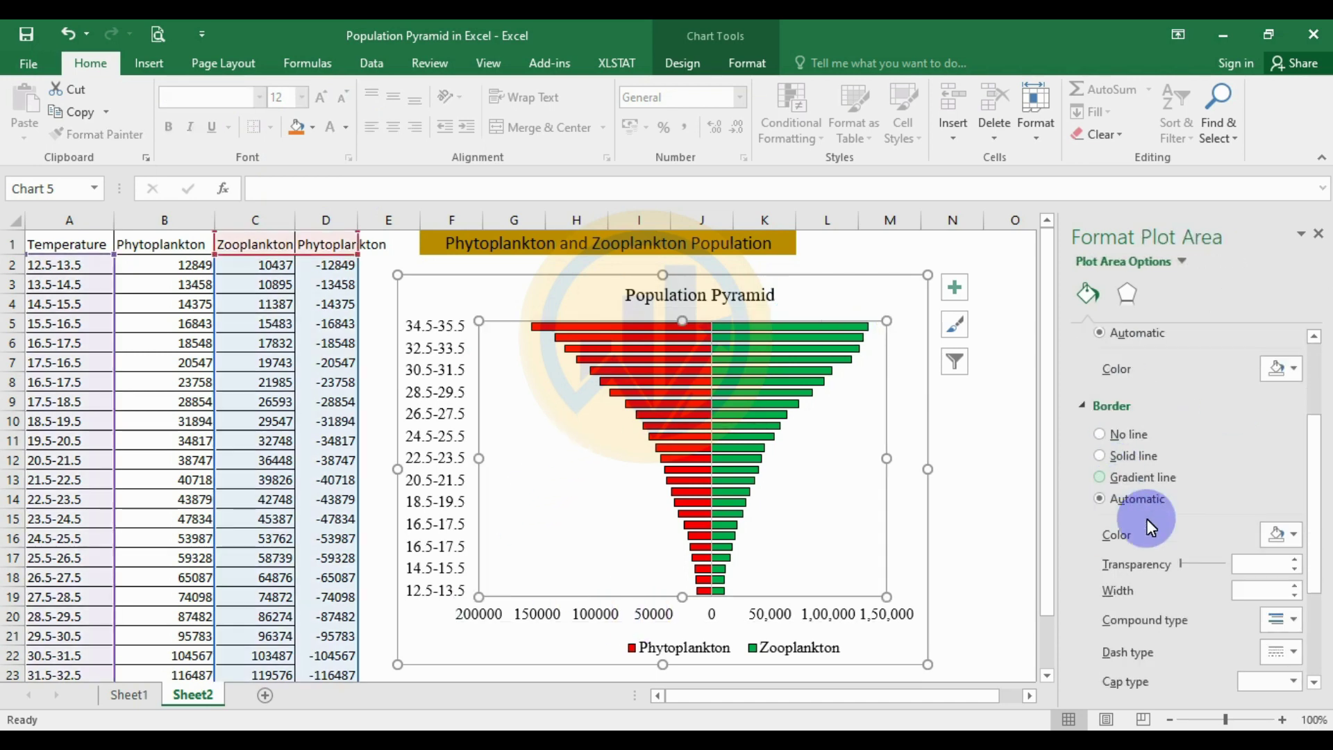
click(1283, 537)
click(1189, 580)
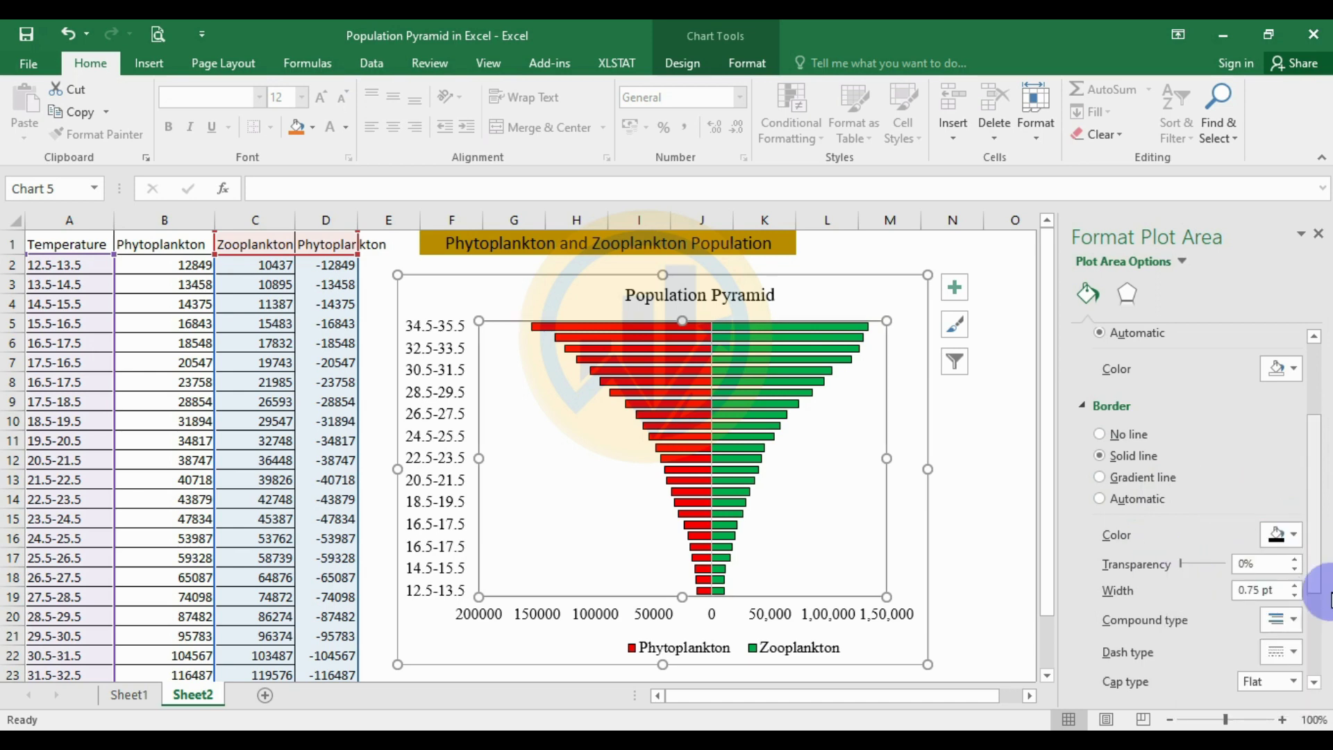
click(1299, 585)
click(1298, 585)
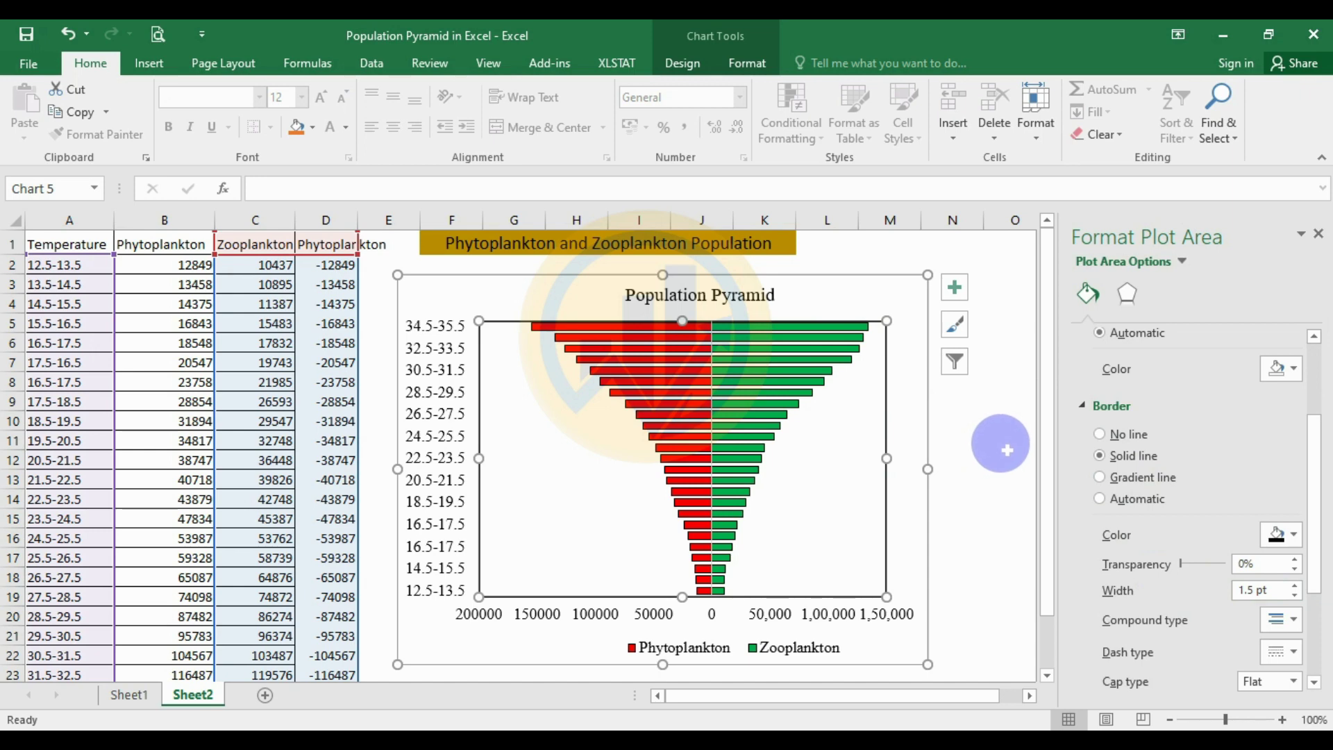
click(1002, 441)
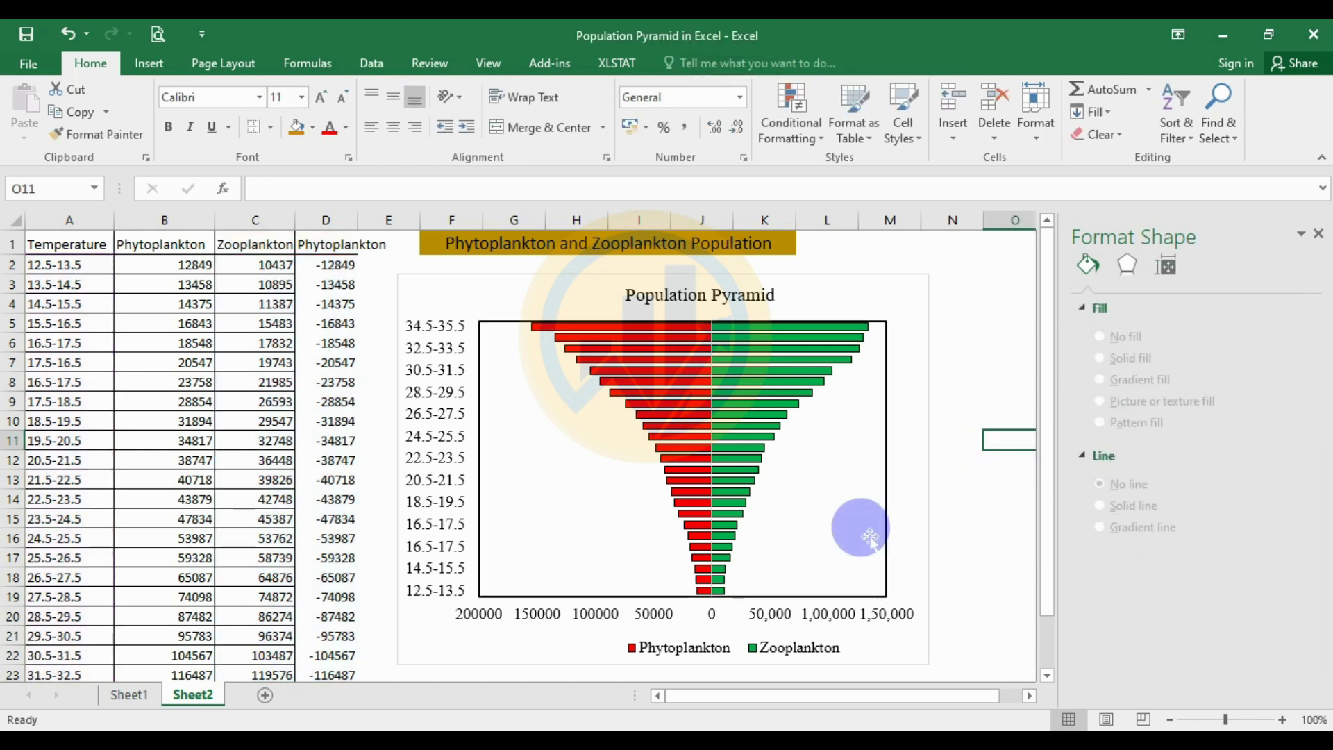
Remove the border line from the outer chart area
click(889, 287)
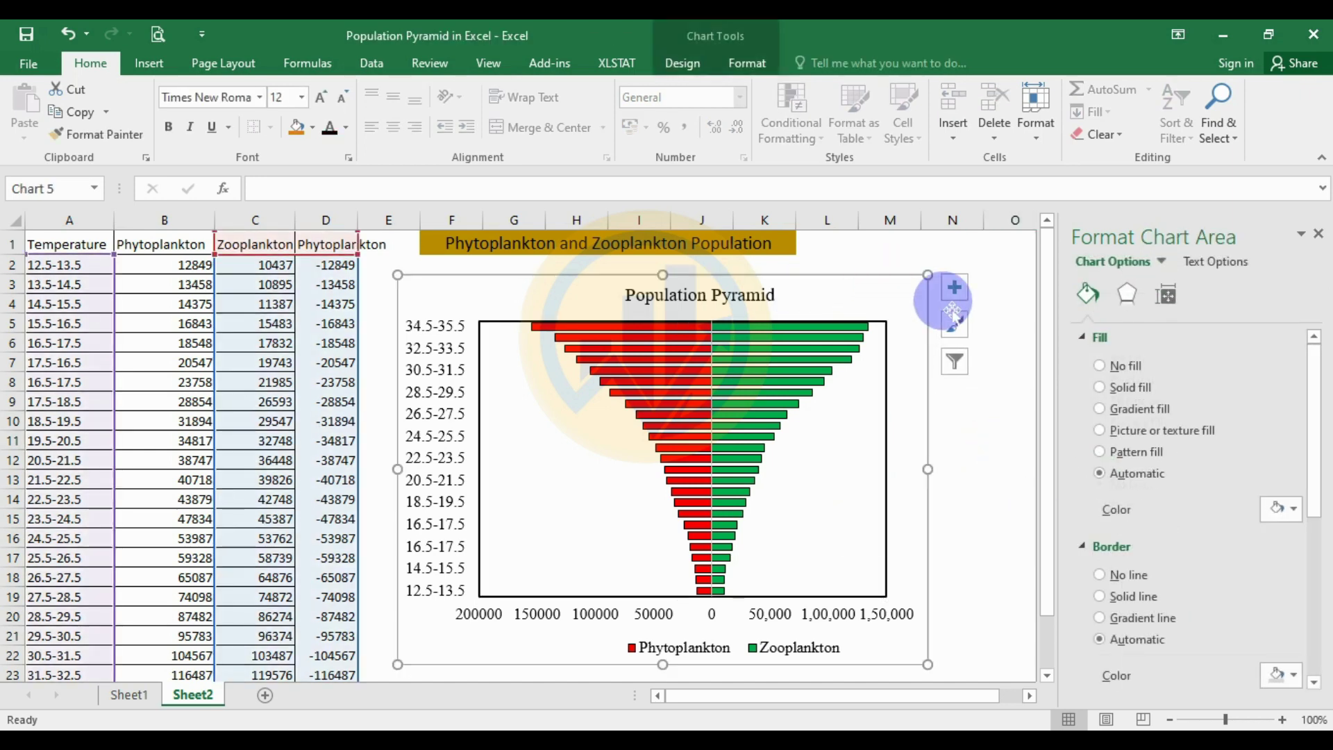
click(1105, 575)
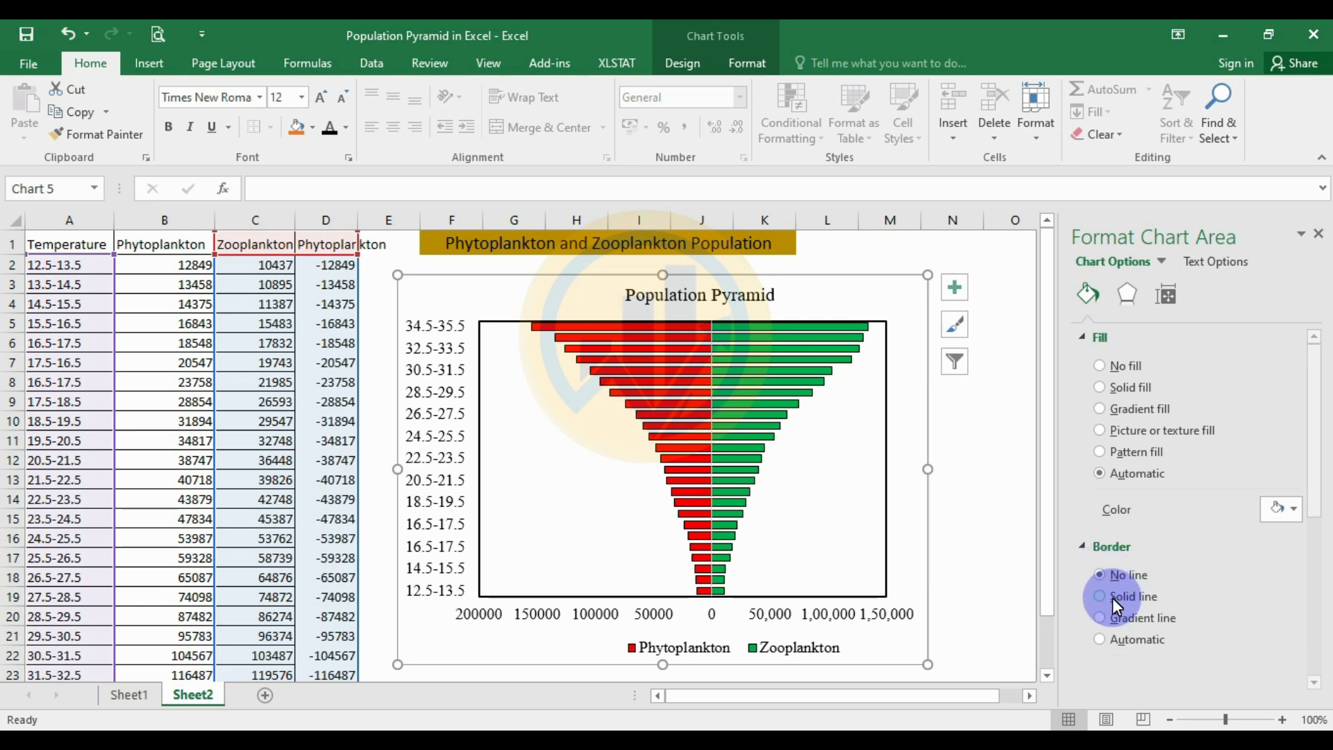
click(1028, 436)
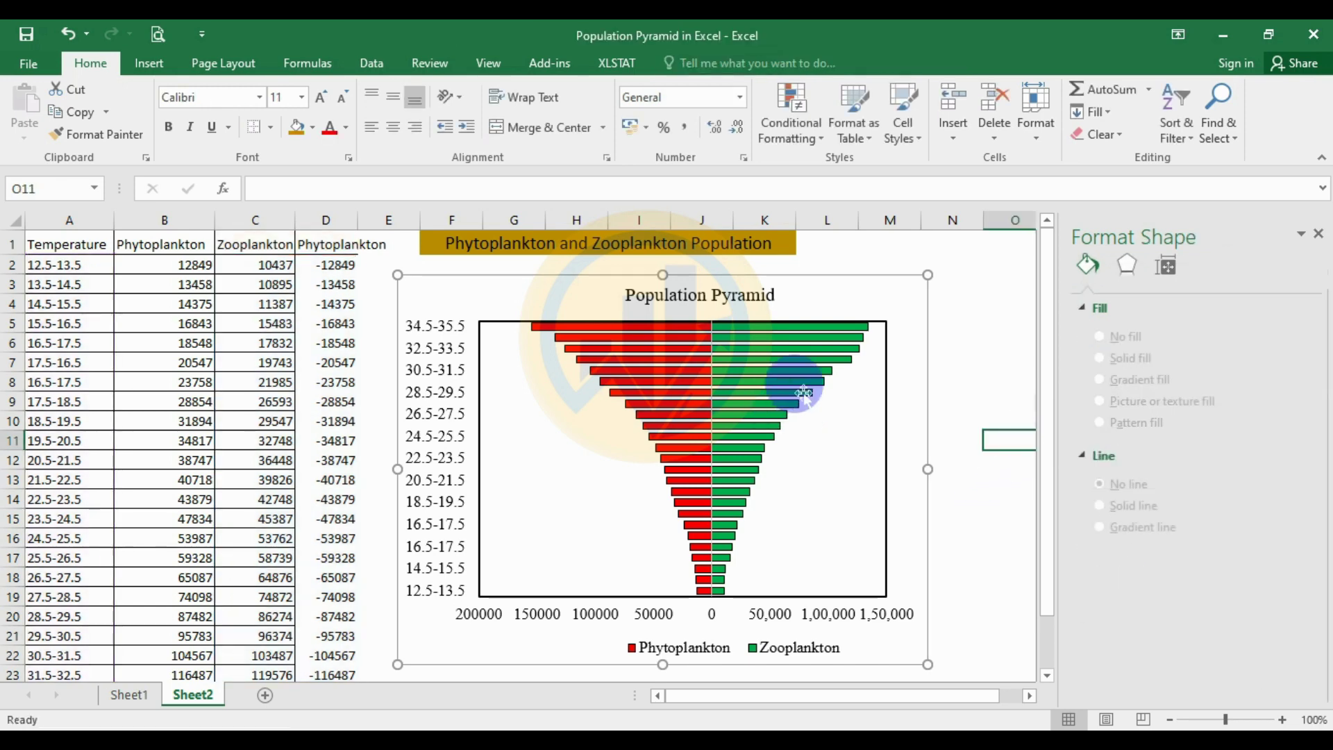
click(701, 297)
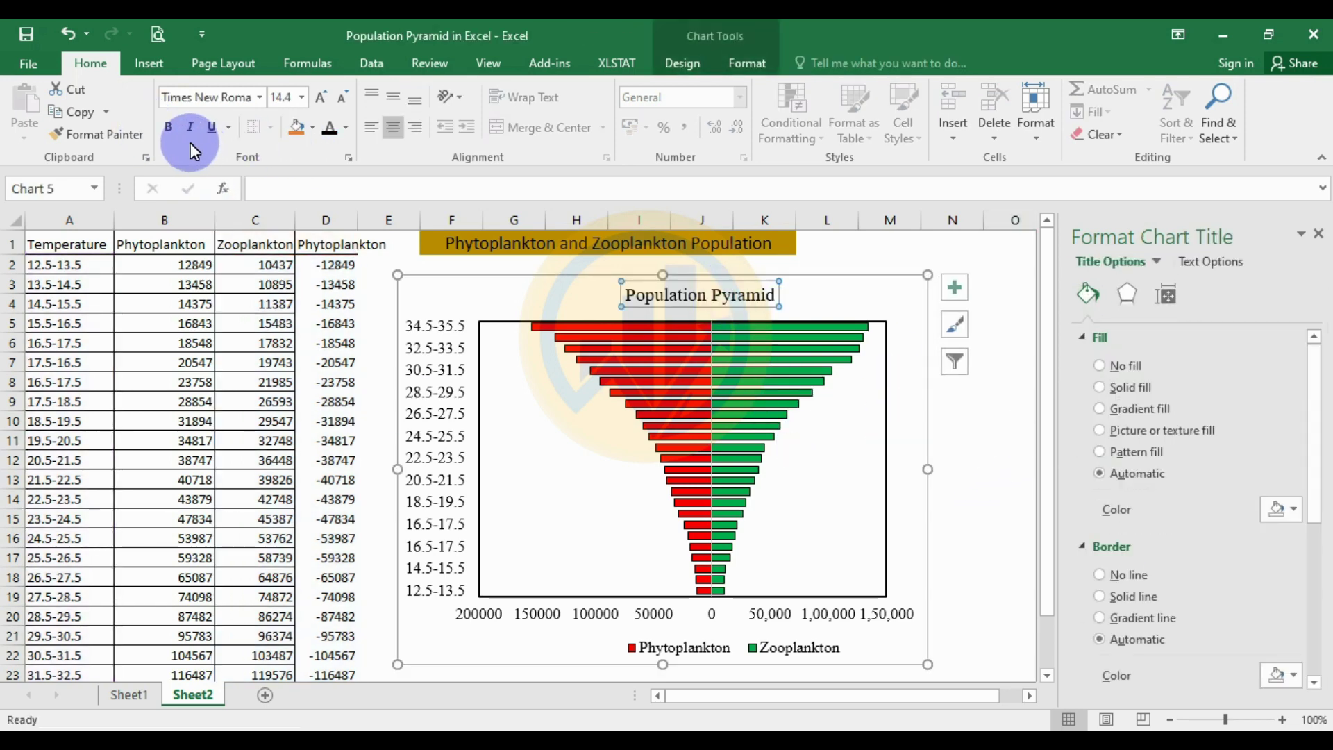
Make the 'Population Pyramid' chart title bold
click(173, 131)
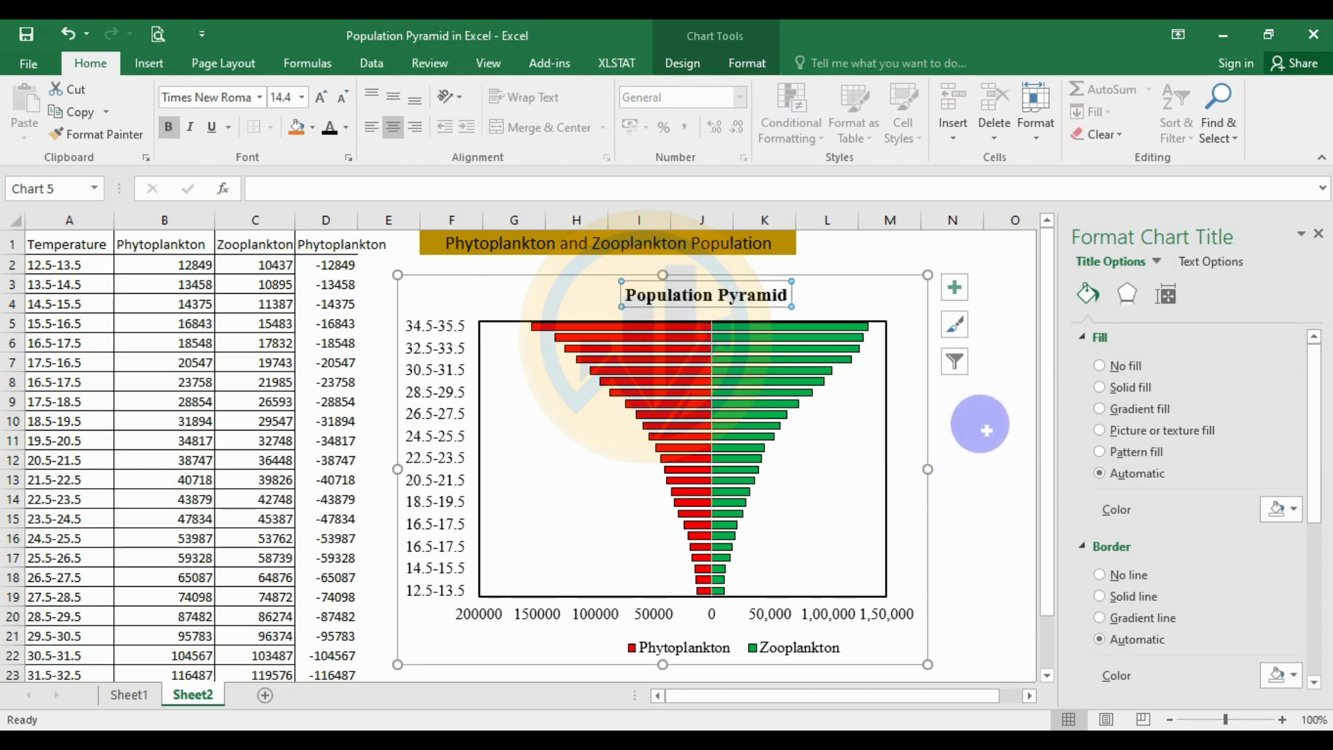
click(1011, 440)
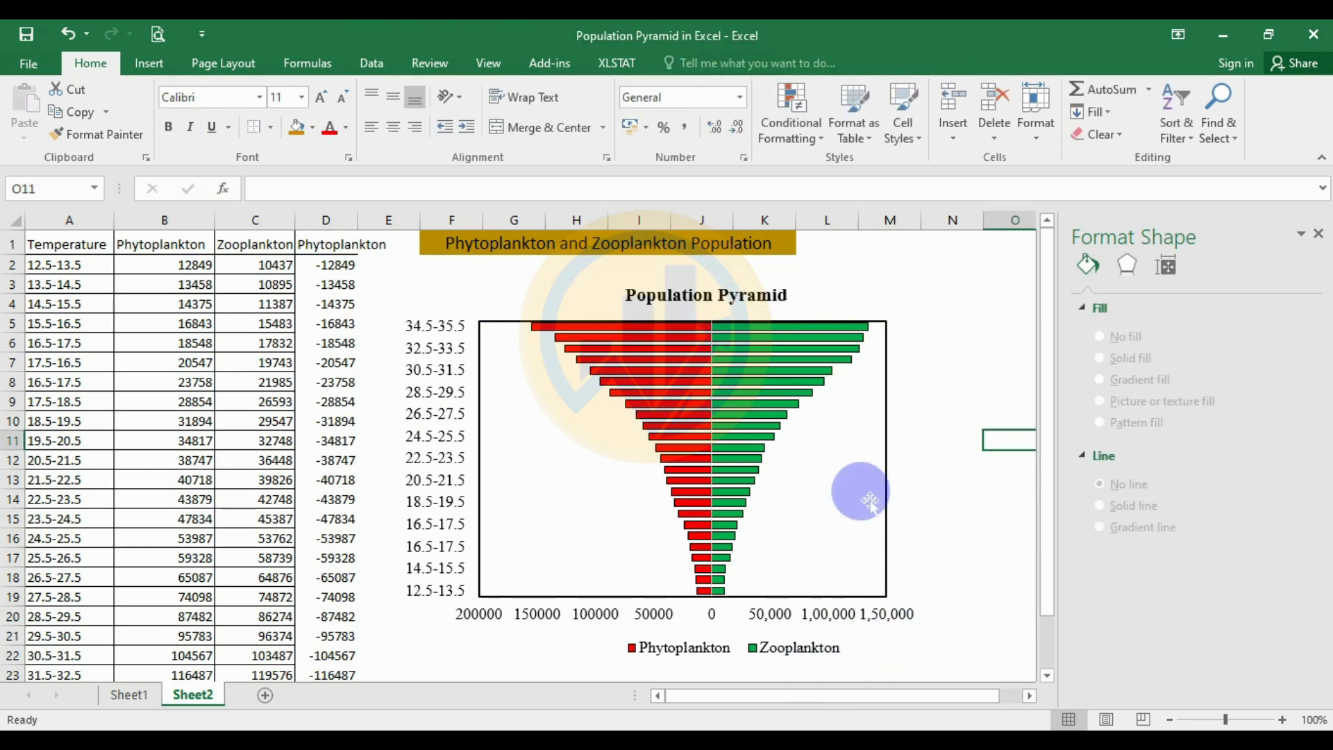
click(435, 443)
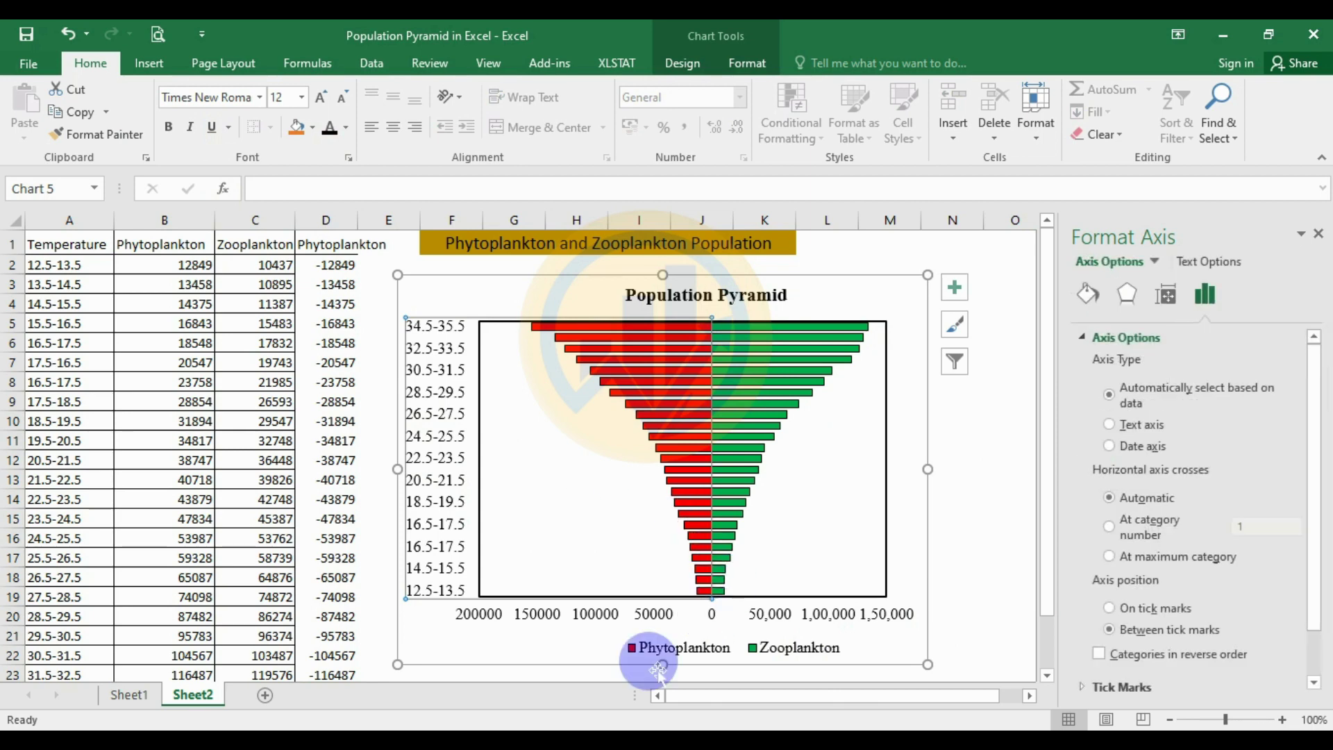
Add value data labels to the green Zooplankton bars
click(747, 436)
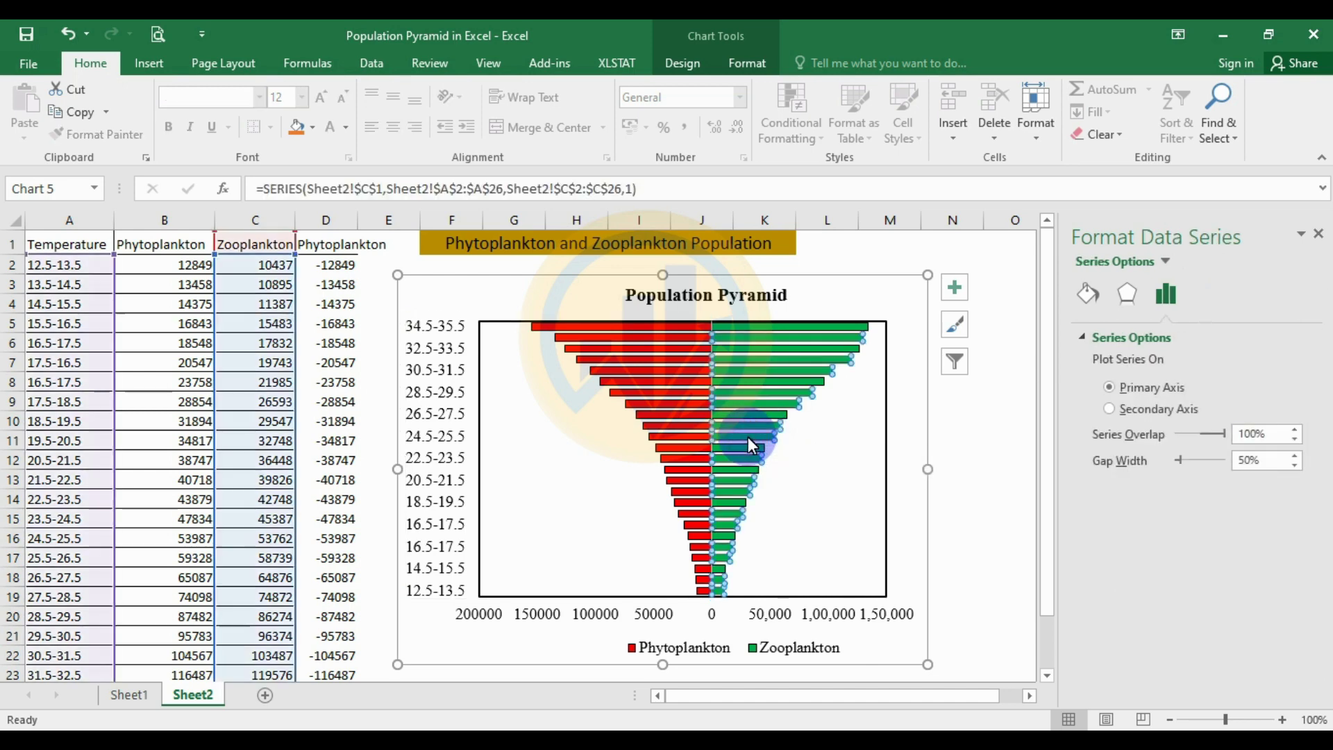
right_click(748, 436)
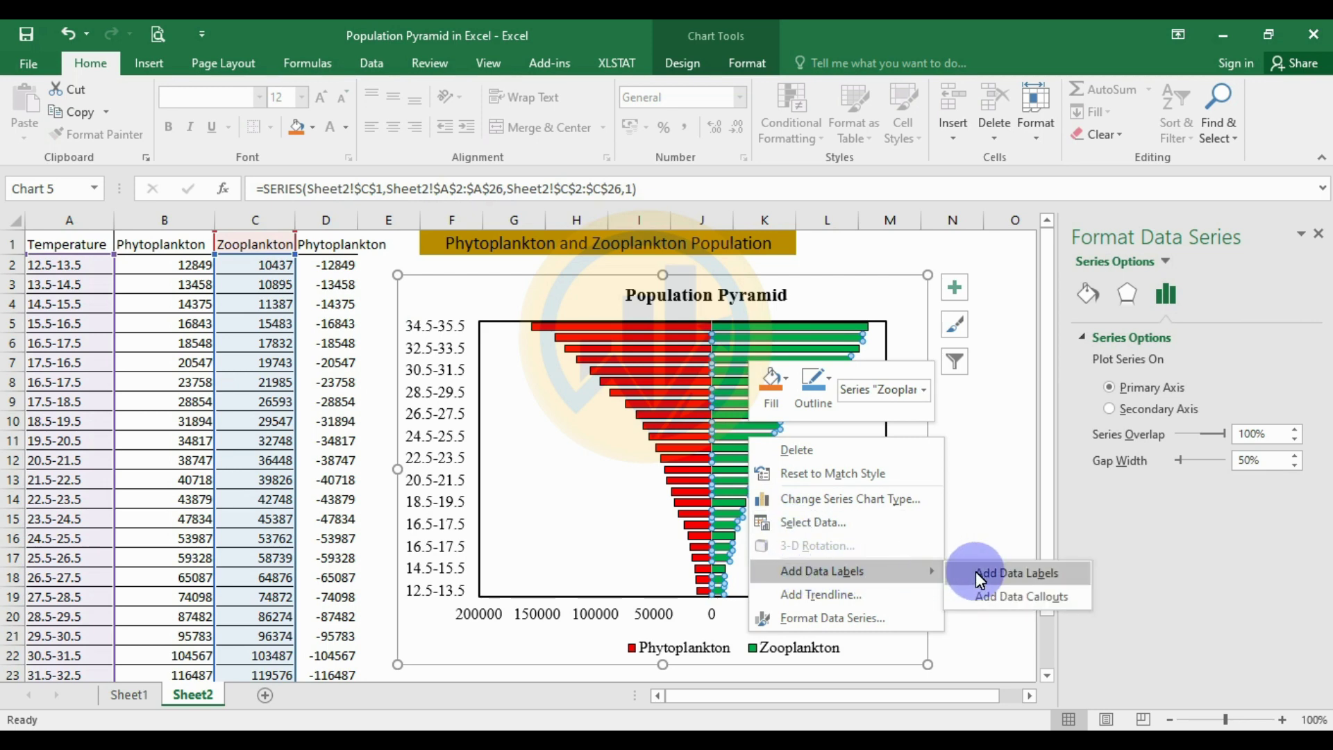
click(979, 573)
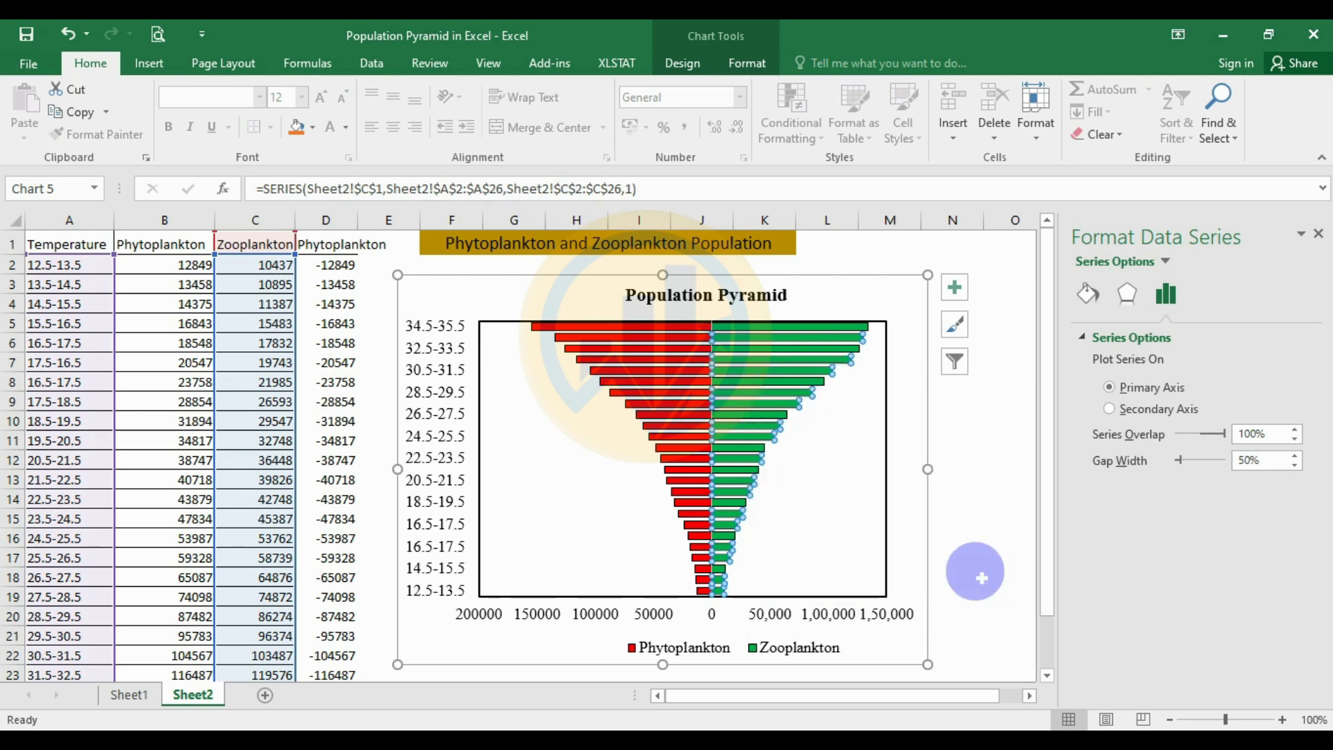
Shrink the Zooplankton data labels to 8 pt
click(798, 528)
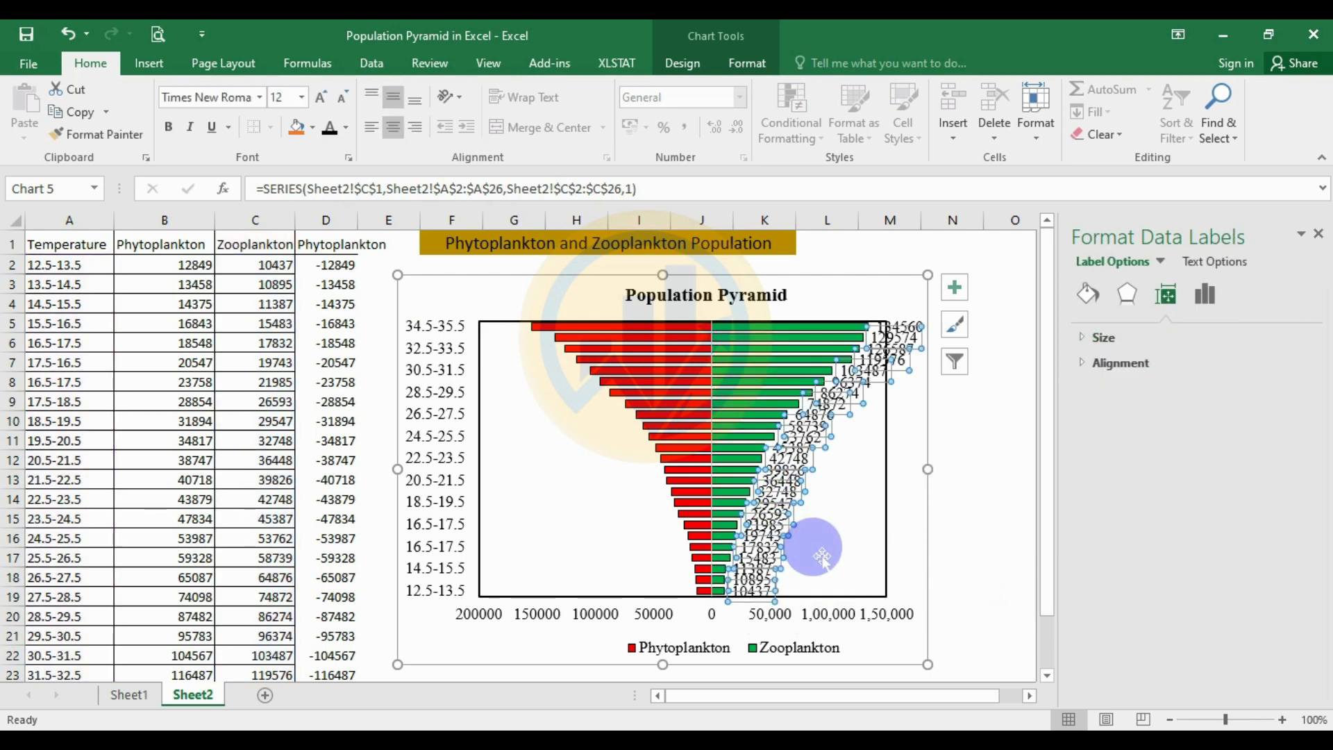
click(346, 98)
click(346, 99)
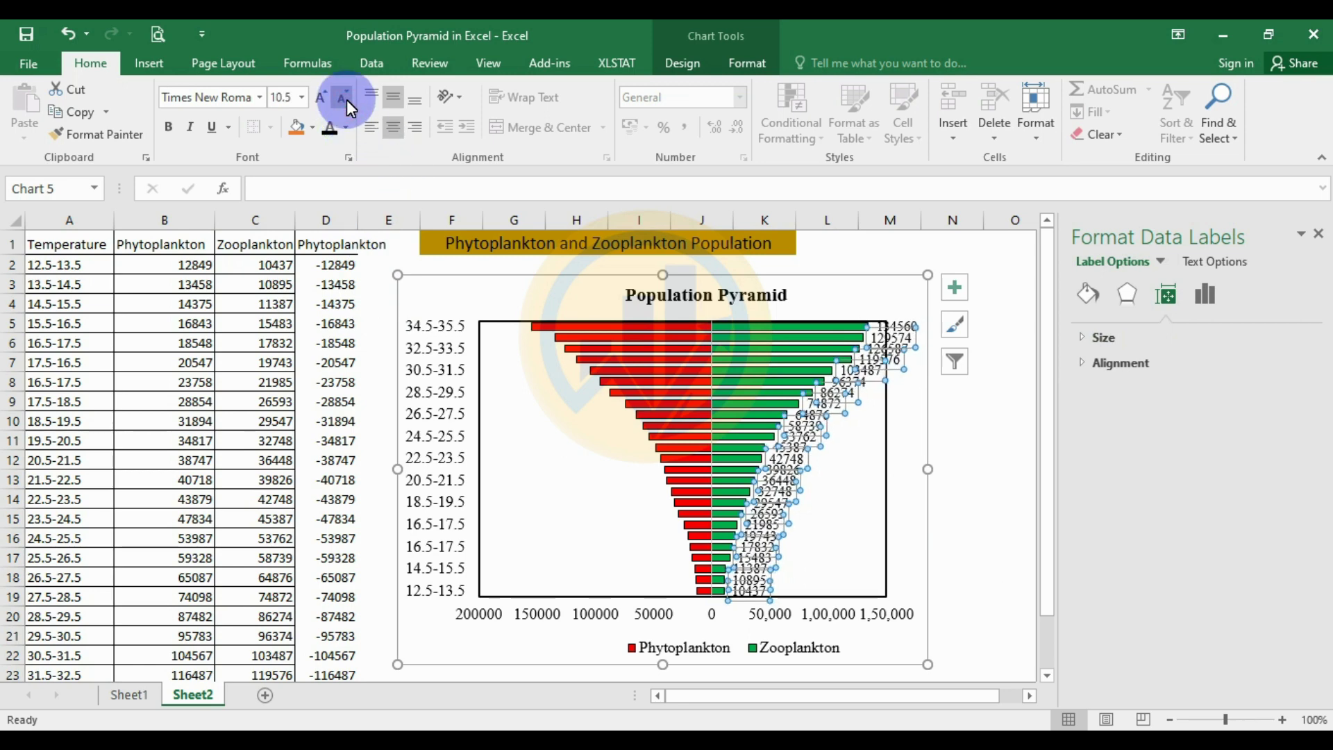
click(345, 99)
click(346, 99)
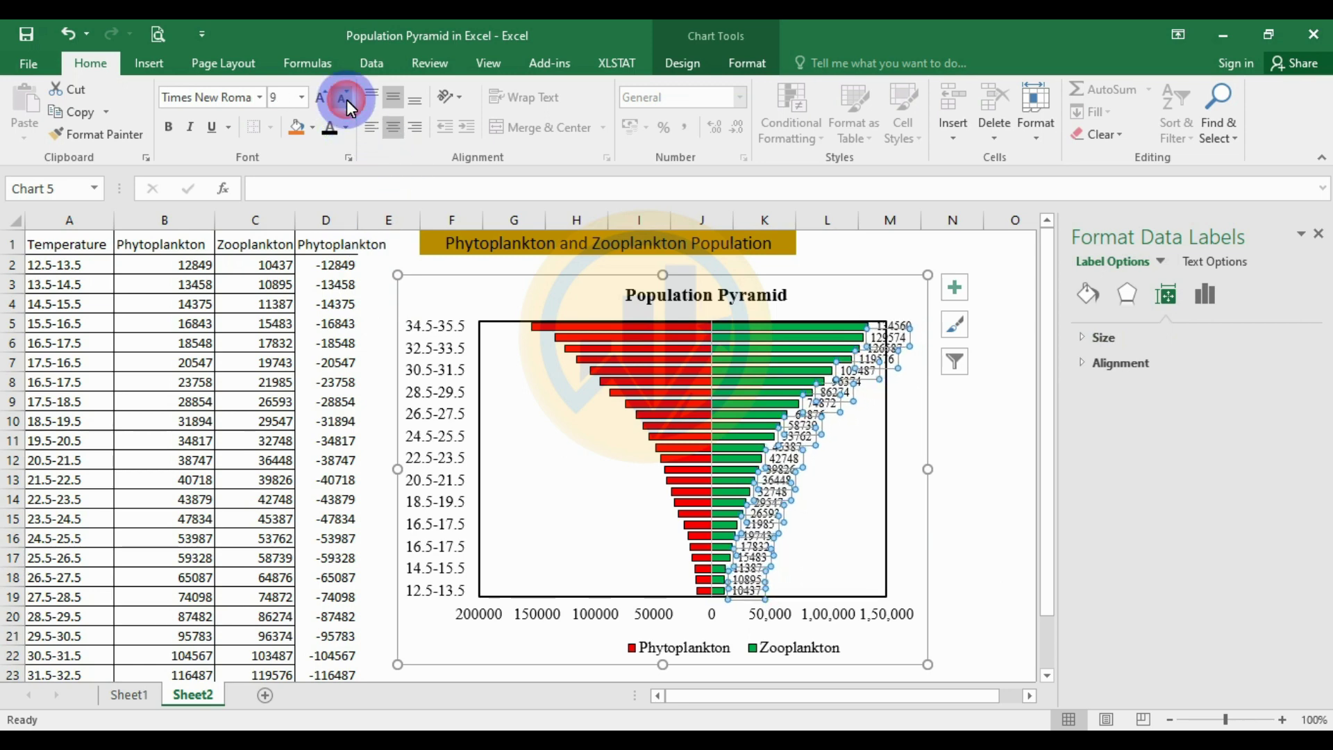
click(346, 99)
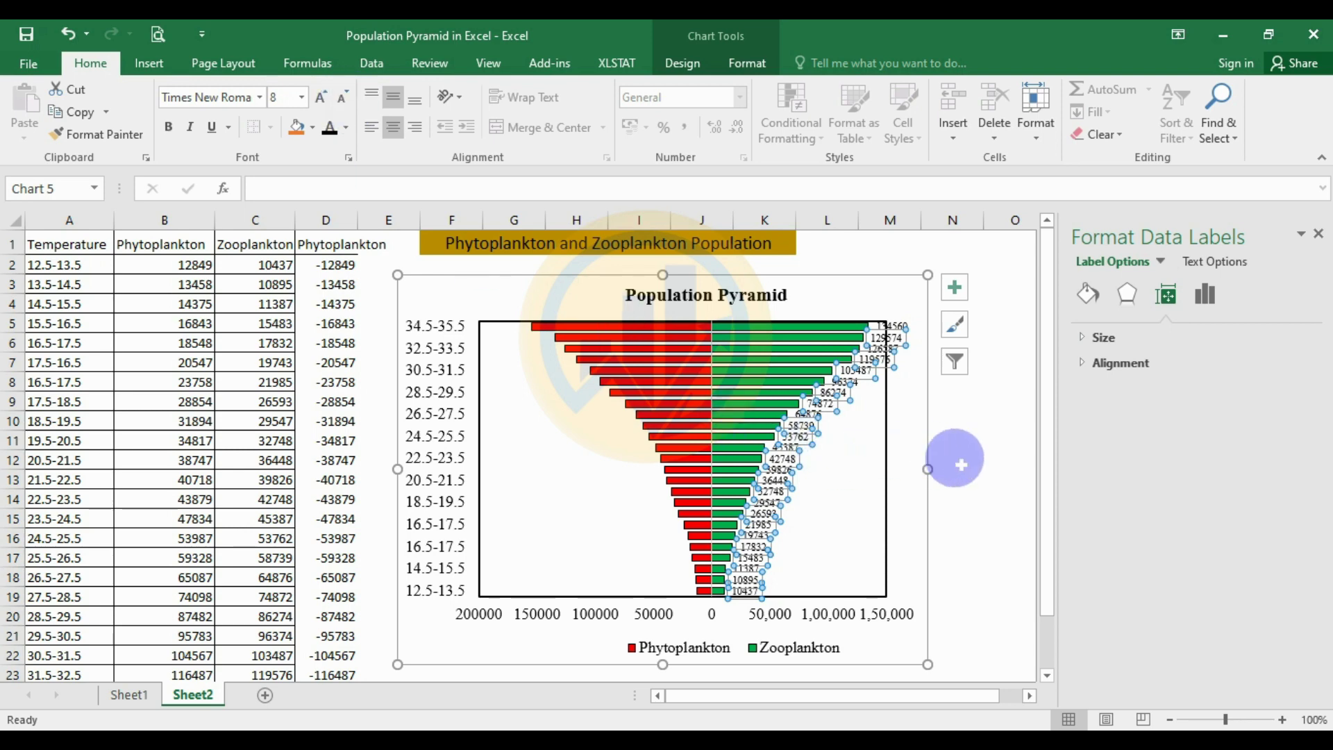
click(962, 465)
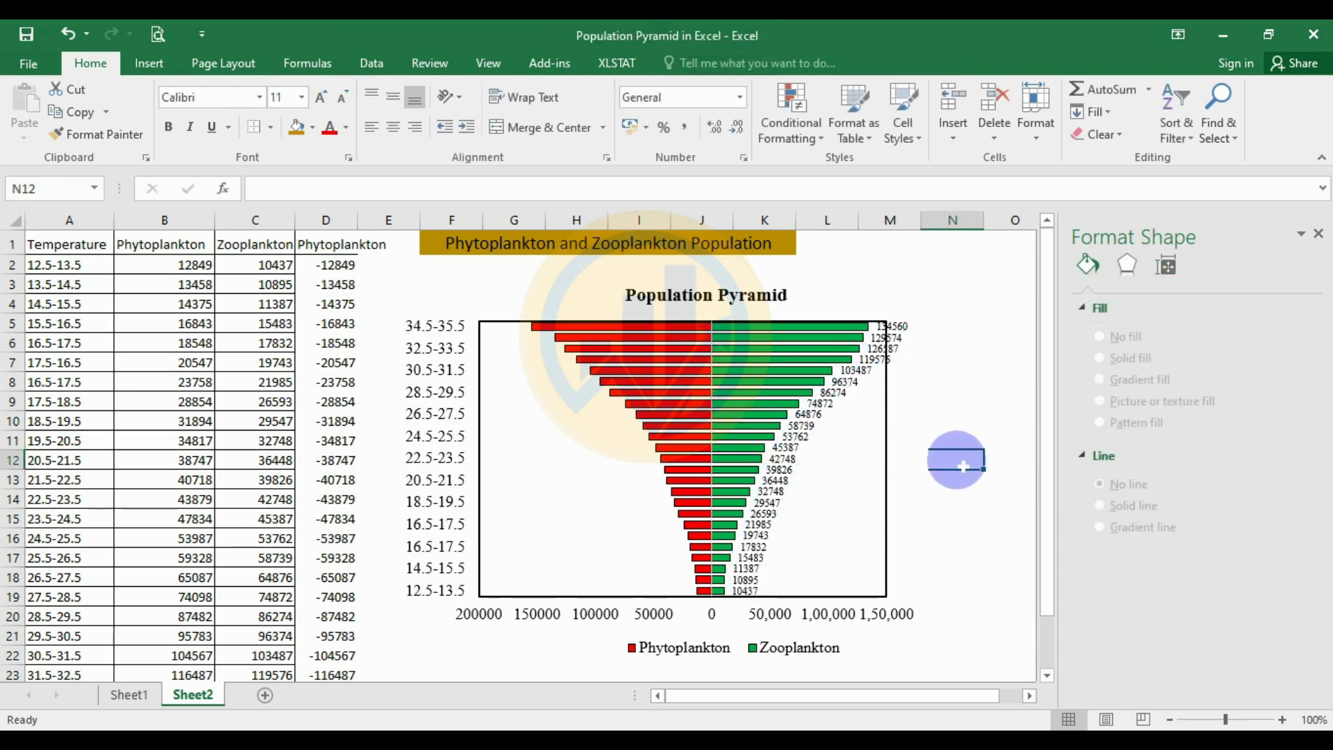
Add value data labels to the red Phytoplankton bars
click(653, 382)
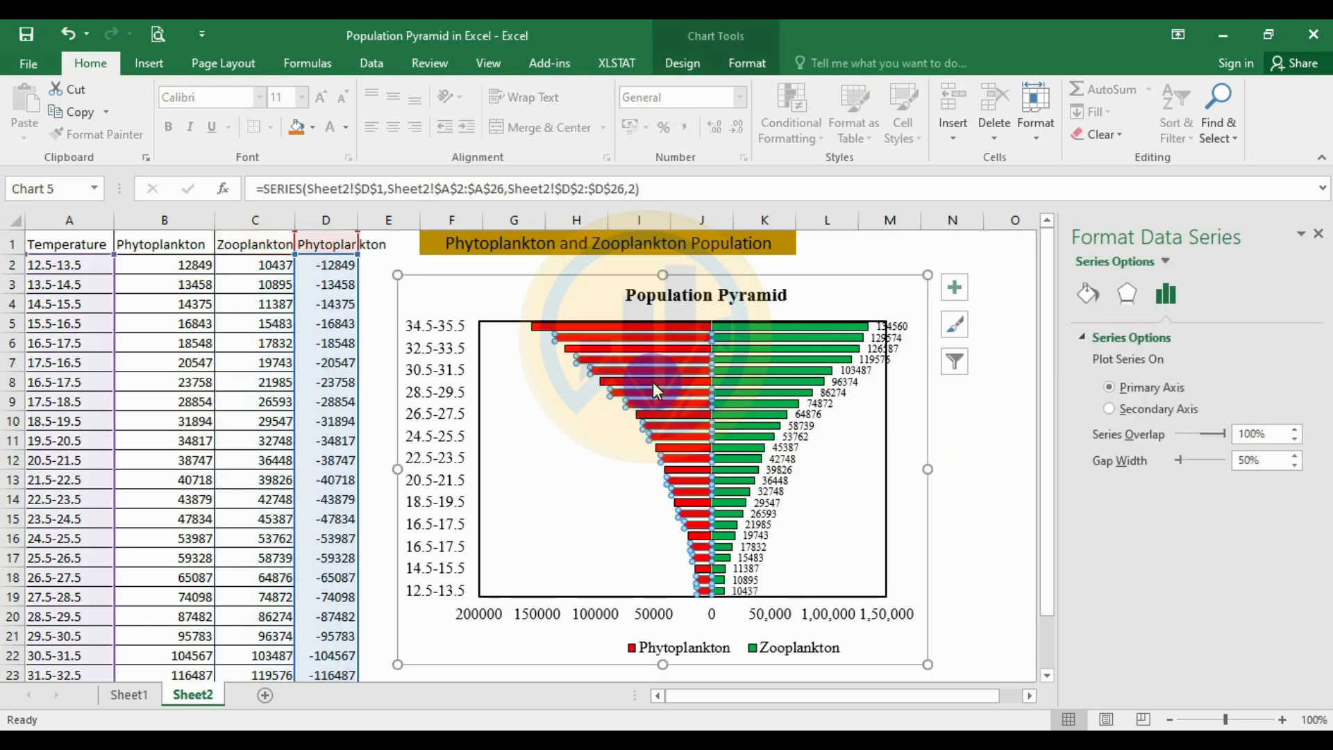
right_click(653, 382)
mouse_move(826, 516)
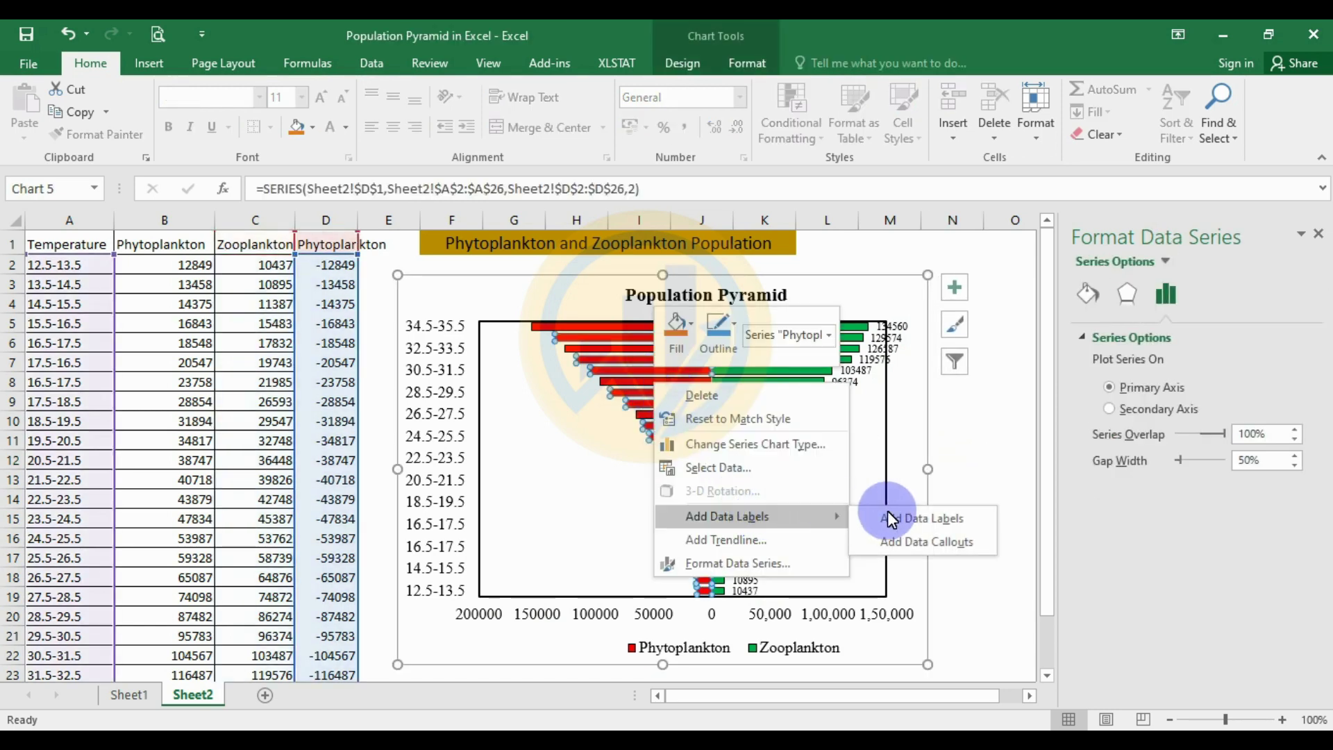
click(906, 517)
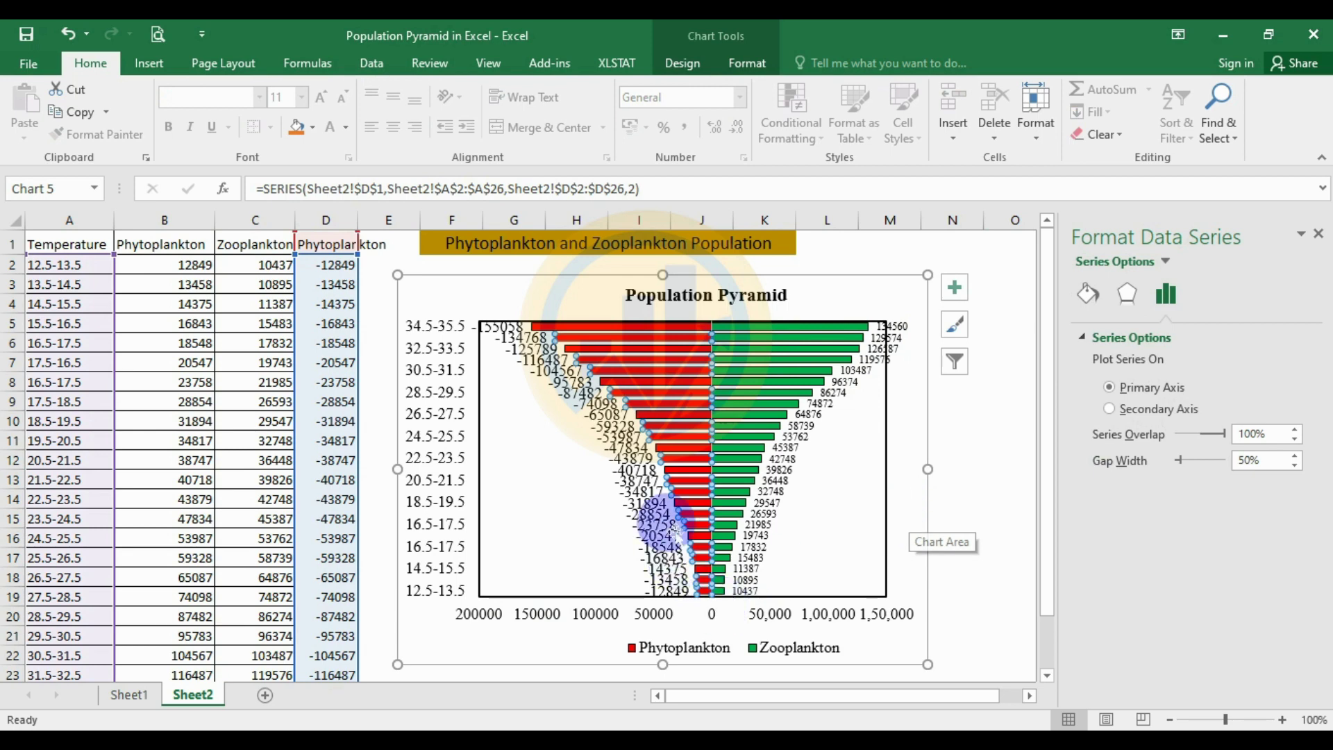
click(647, 492)
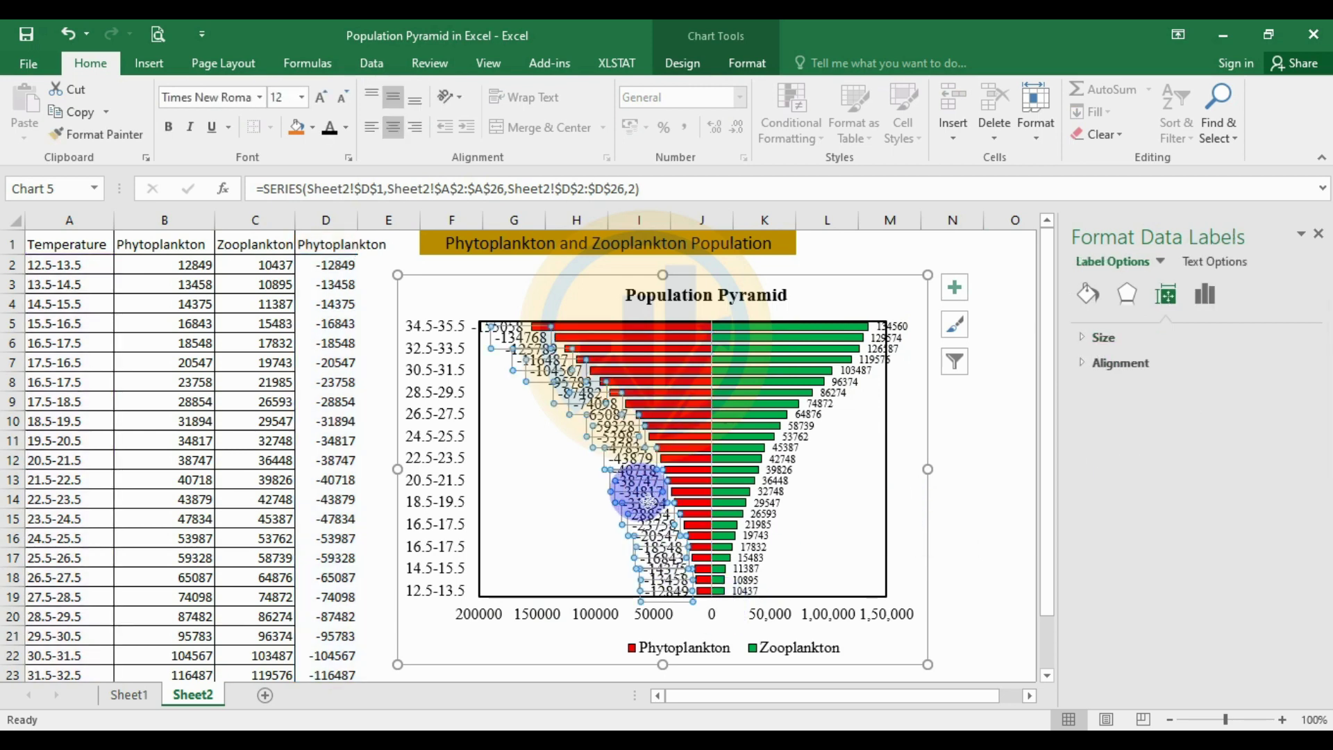
Open Format Data Labels for the red labels and expand the Number section
click(650, 500)
right_click(642, 495)
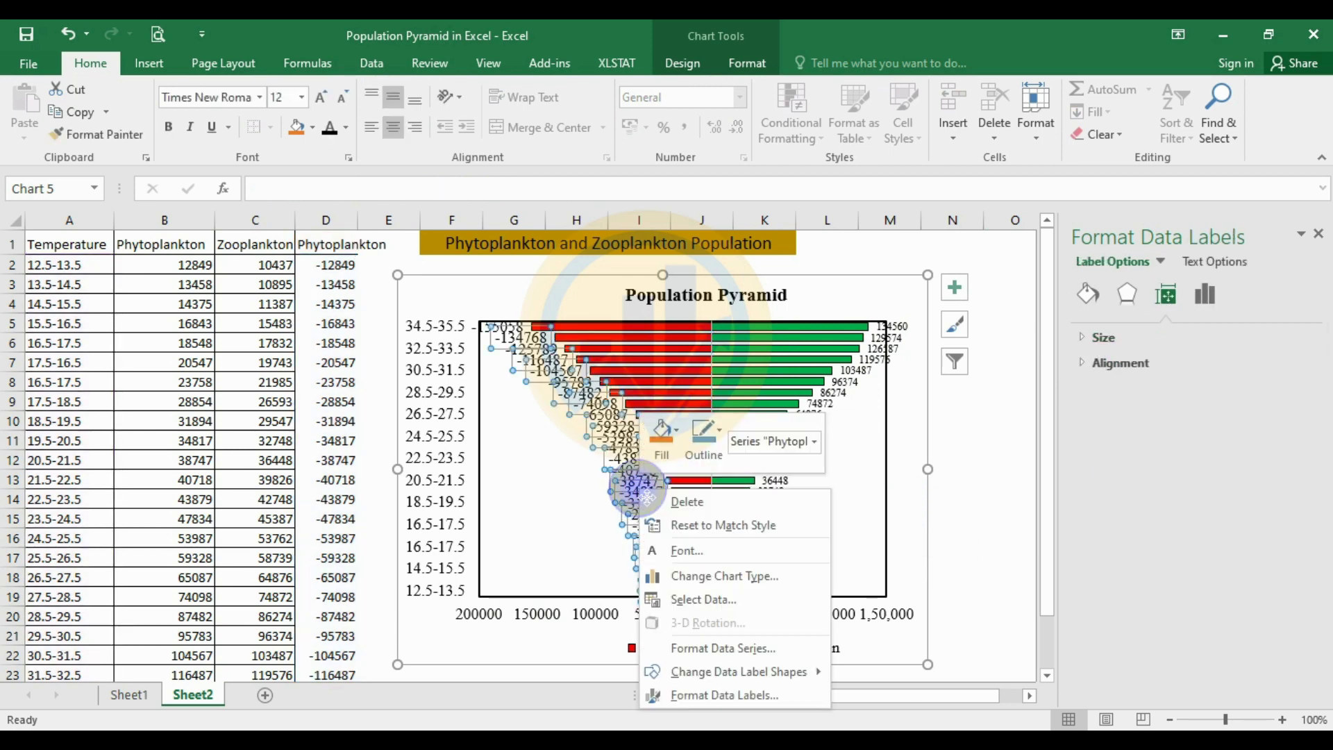
click(722, 690)
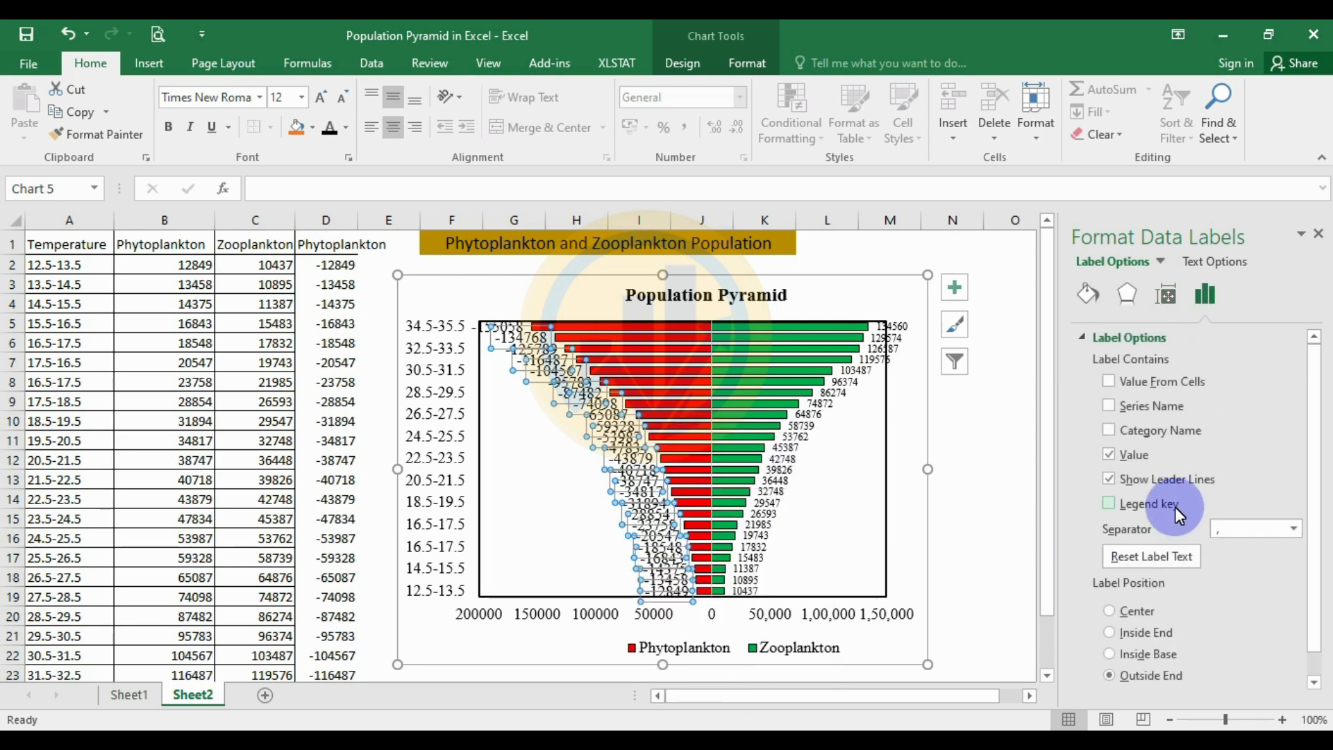
scroll(1176, 555, down, 1)
click(1085, 681)
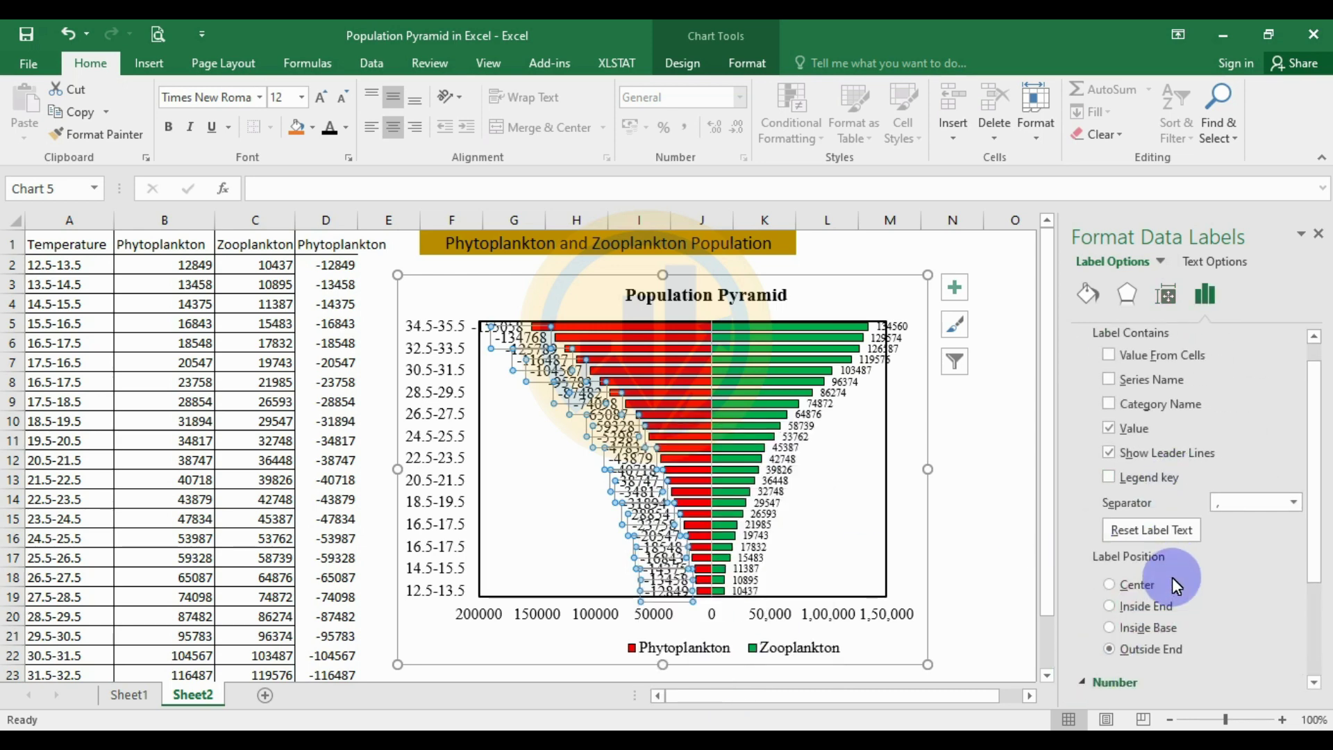
scroll(1174, 577, down, 5)
Apply the custom format #,##0;###0 to the red labels so minus signs disappear
click(1282, 575)
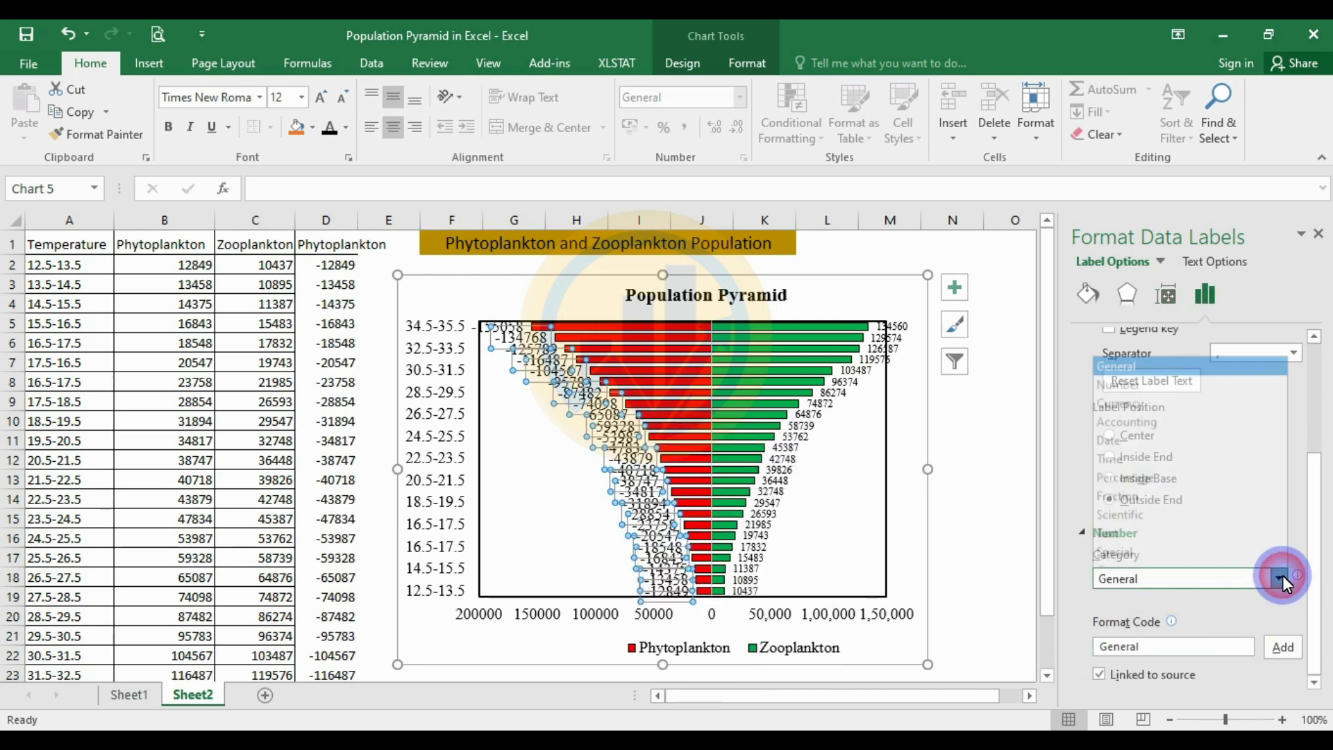
click(1147, 554)
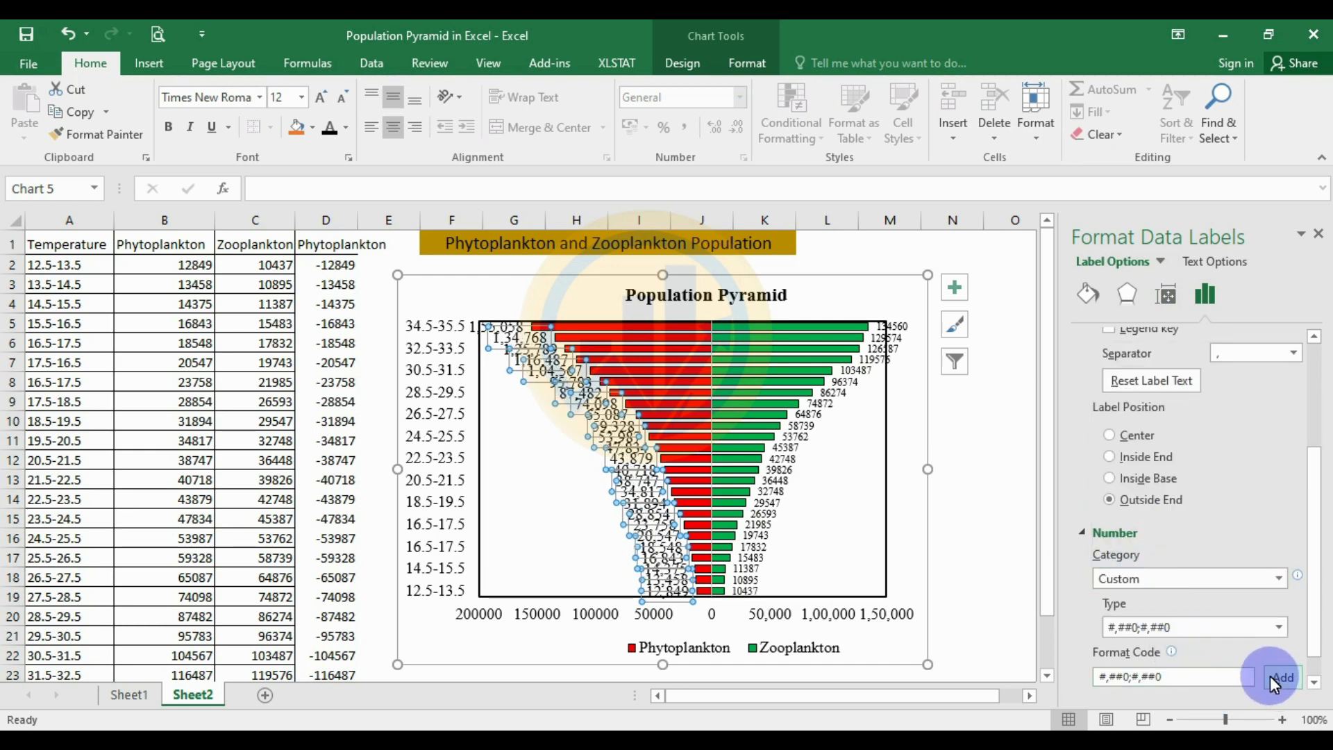
click(1279, 628)
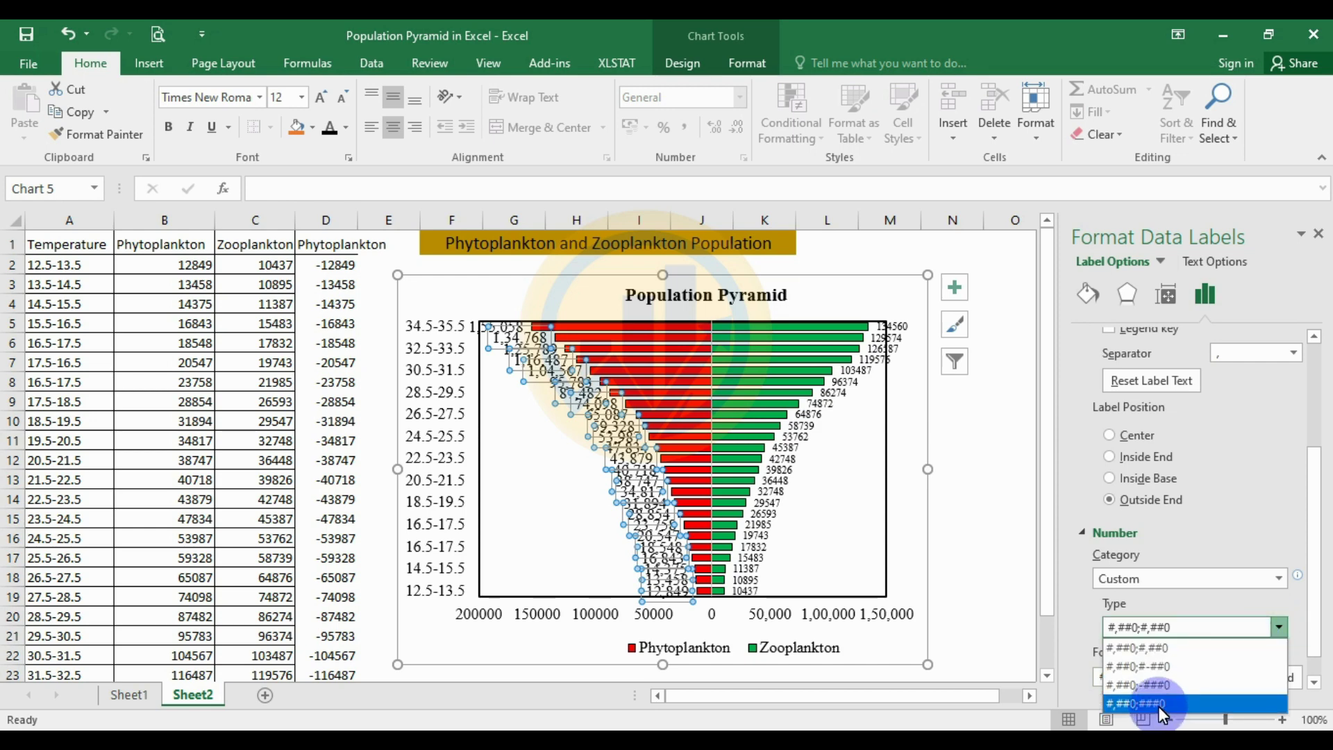
click(1168, 689)
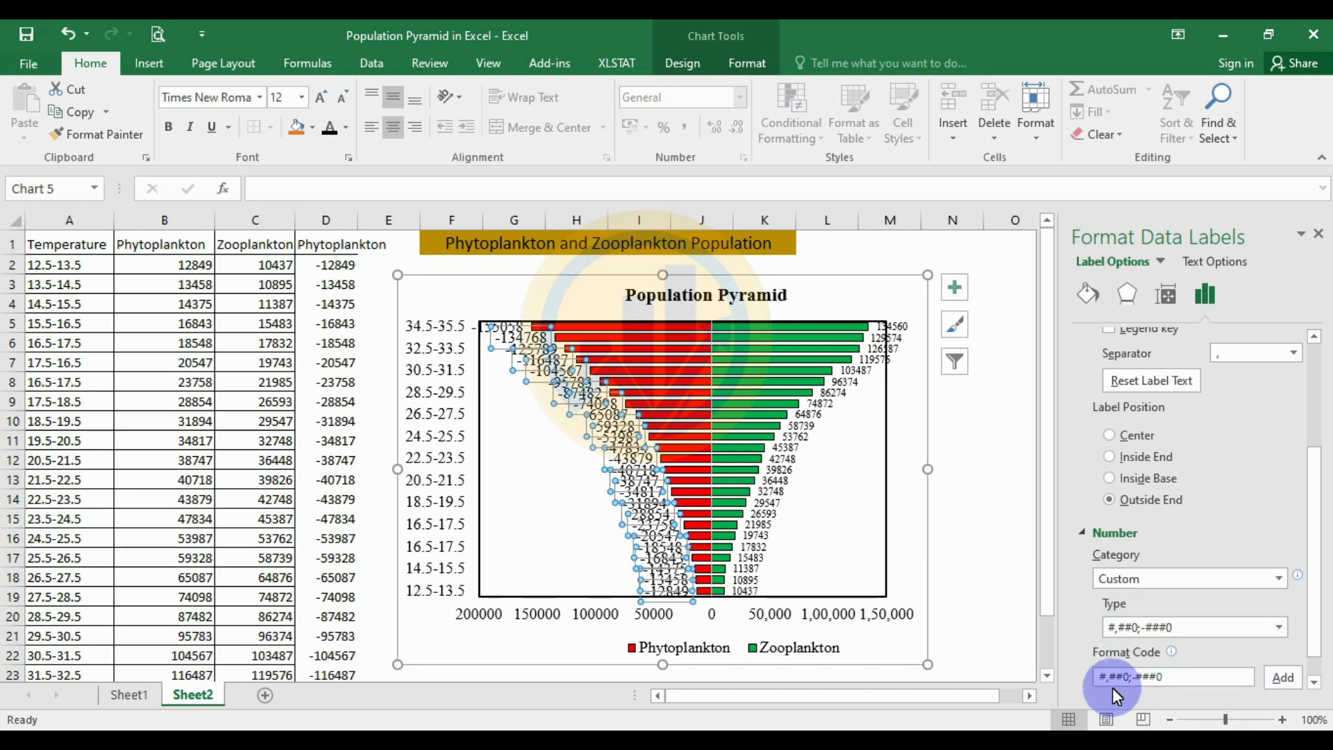
click(1135, 677)
key(Delete)
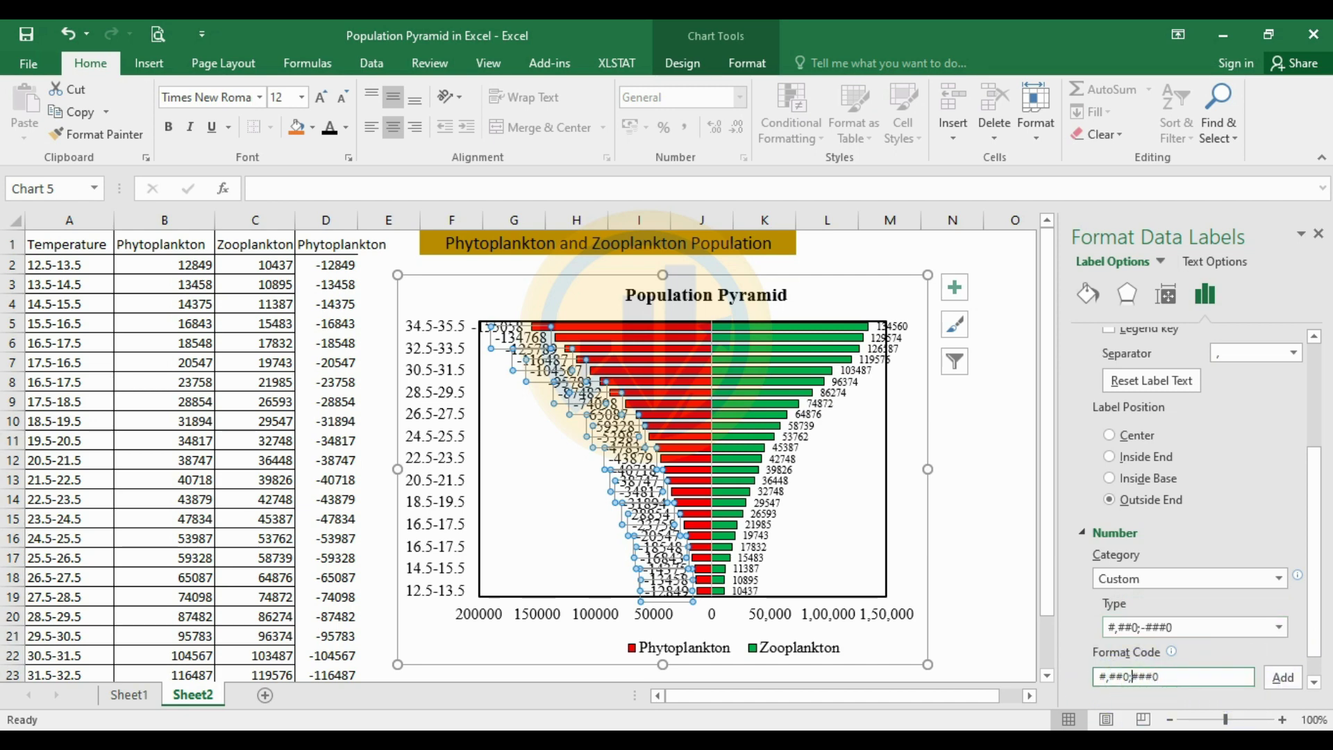
click(1284, 678)
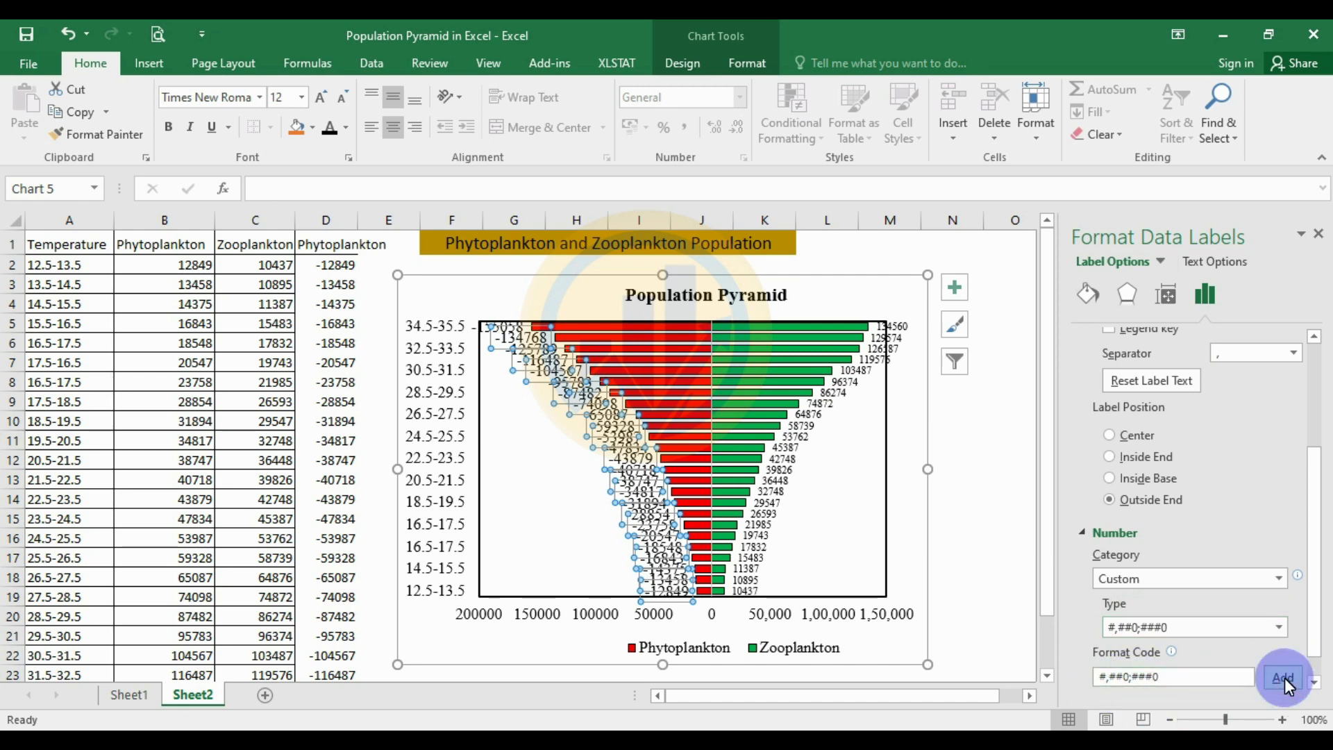
click(773, 499)
Shrink the red Phytoplankton data labels to 8 pt to match the green ones
click(629, 474)
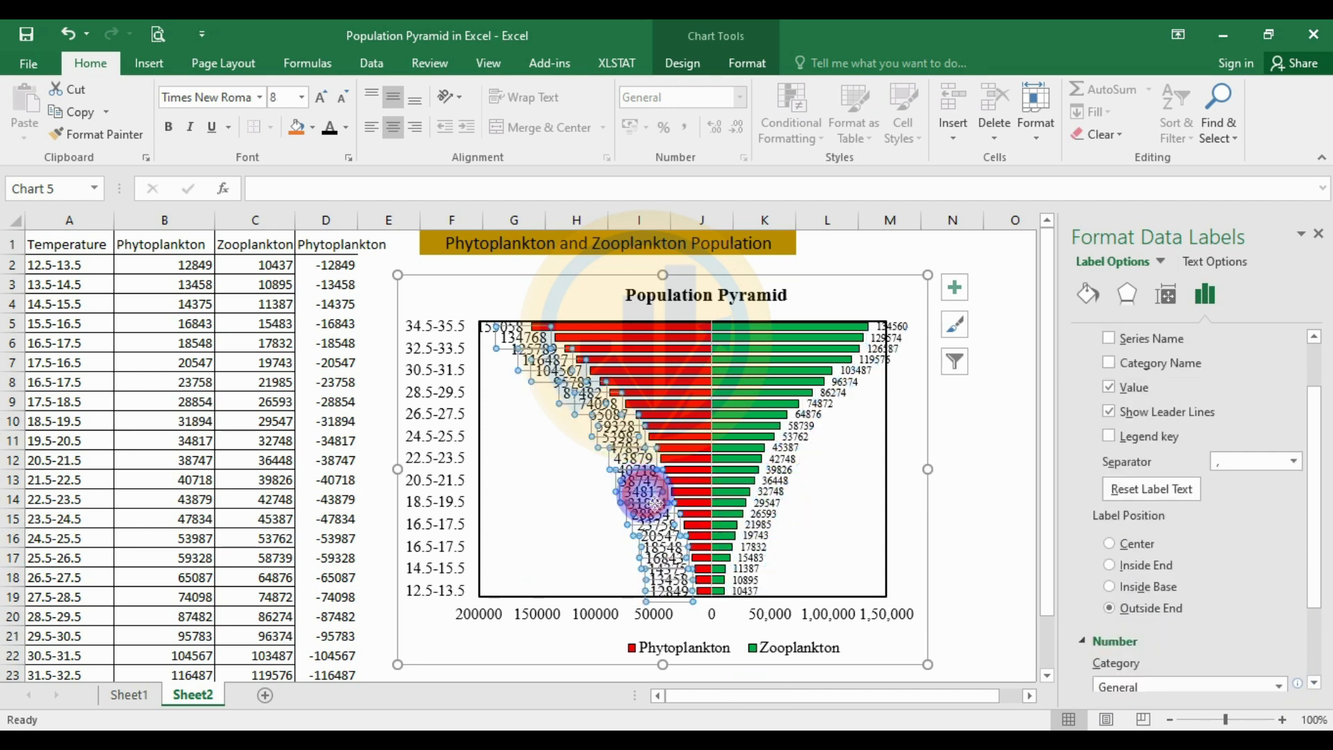
click(345, 99)
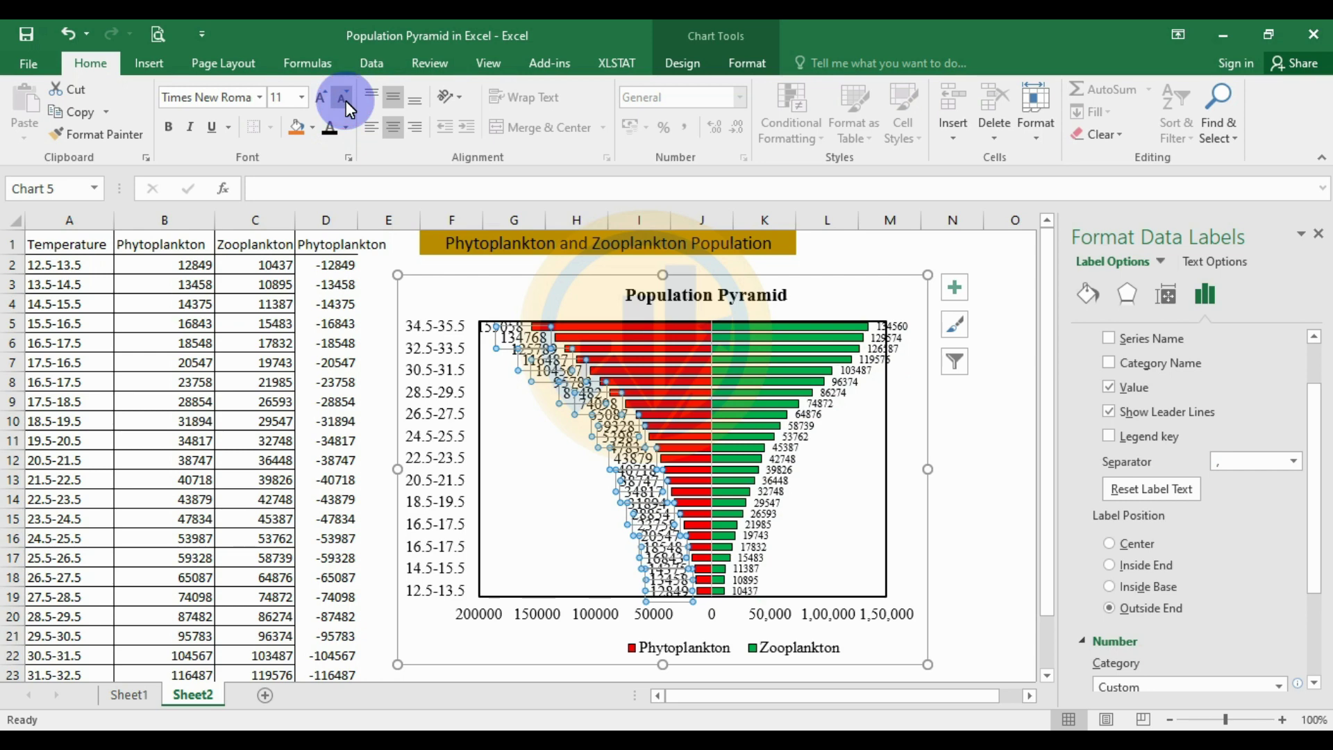
click(344, 99)
click(346, 99)
click(346, 99)
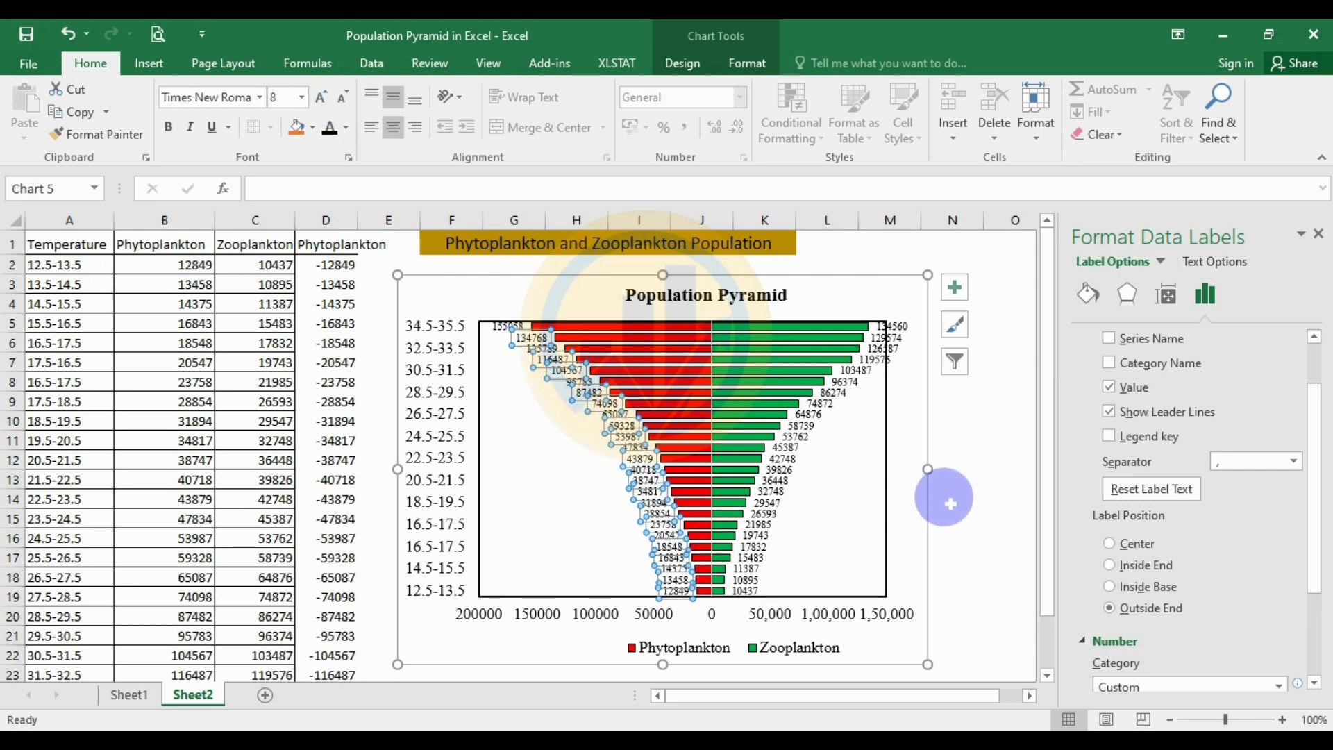
click(976, 486)
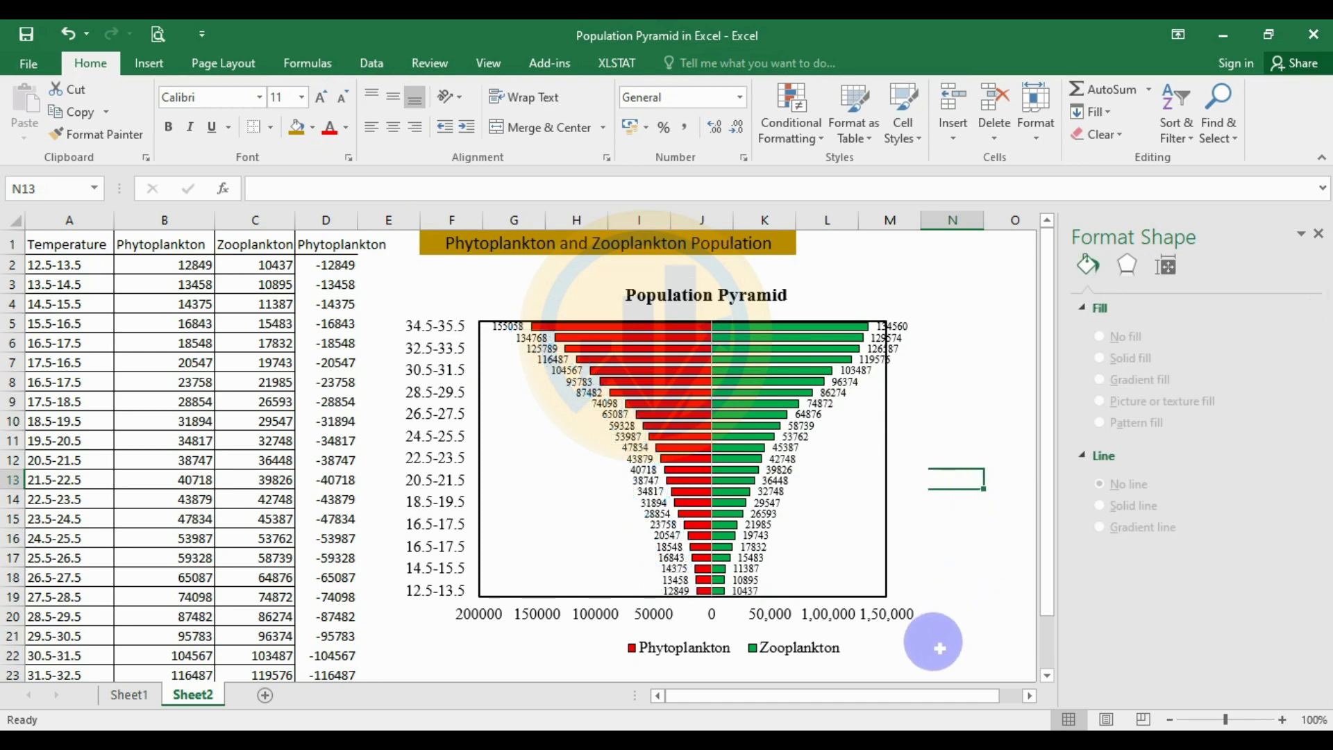
Give the whole chart area a solid black border 1.5 pt wide
click(878, 538)
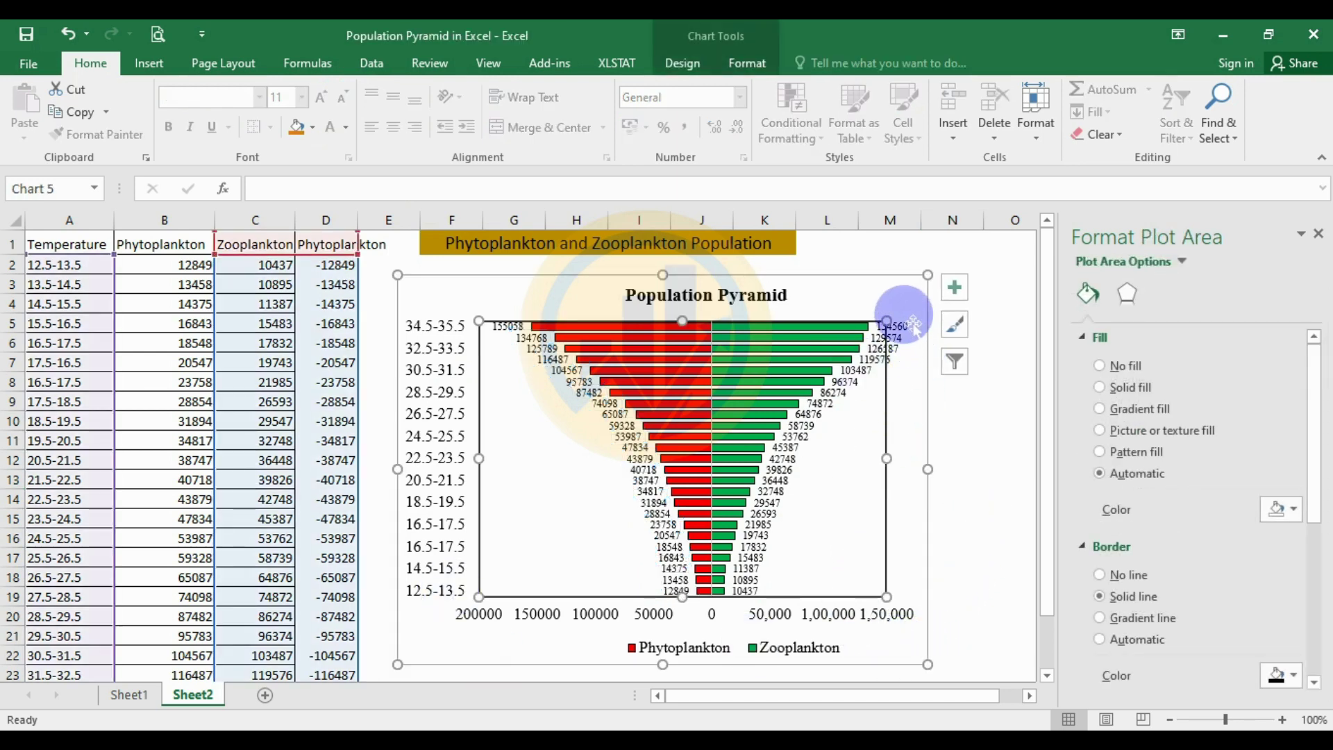
click(907, 297)
click(1110, 410)
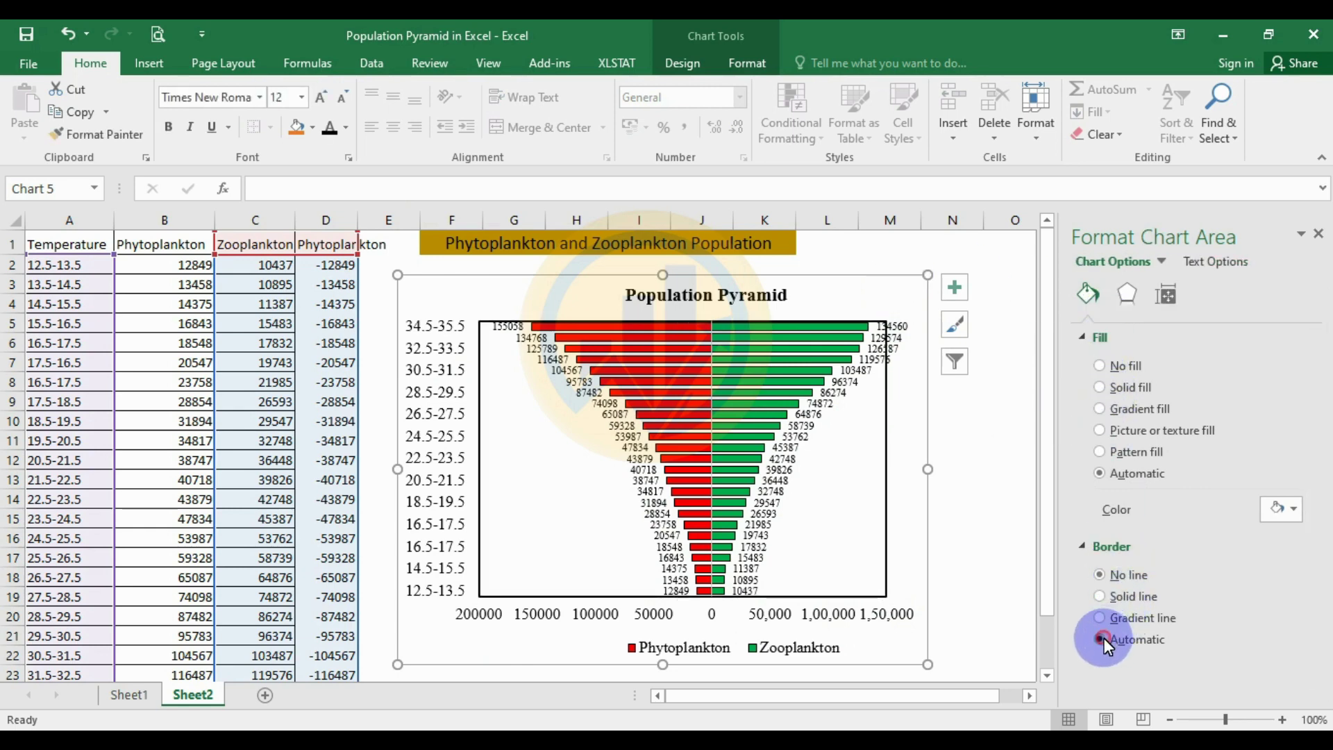
scroll(1197, 581, down, 2)
click(1296, 533)
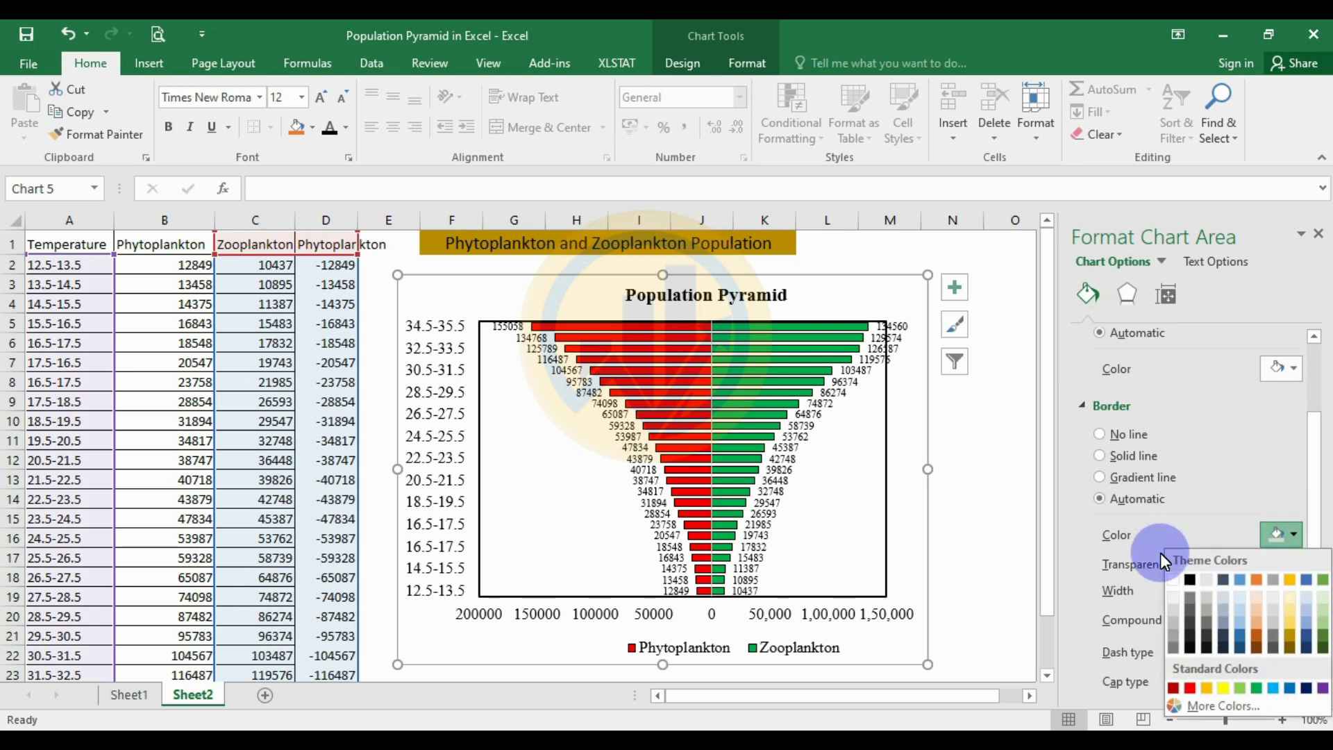
click(1185, 578)
click(1298, 587)
click(1296, 585)
click(1296, 585)
click(1002, 445)
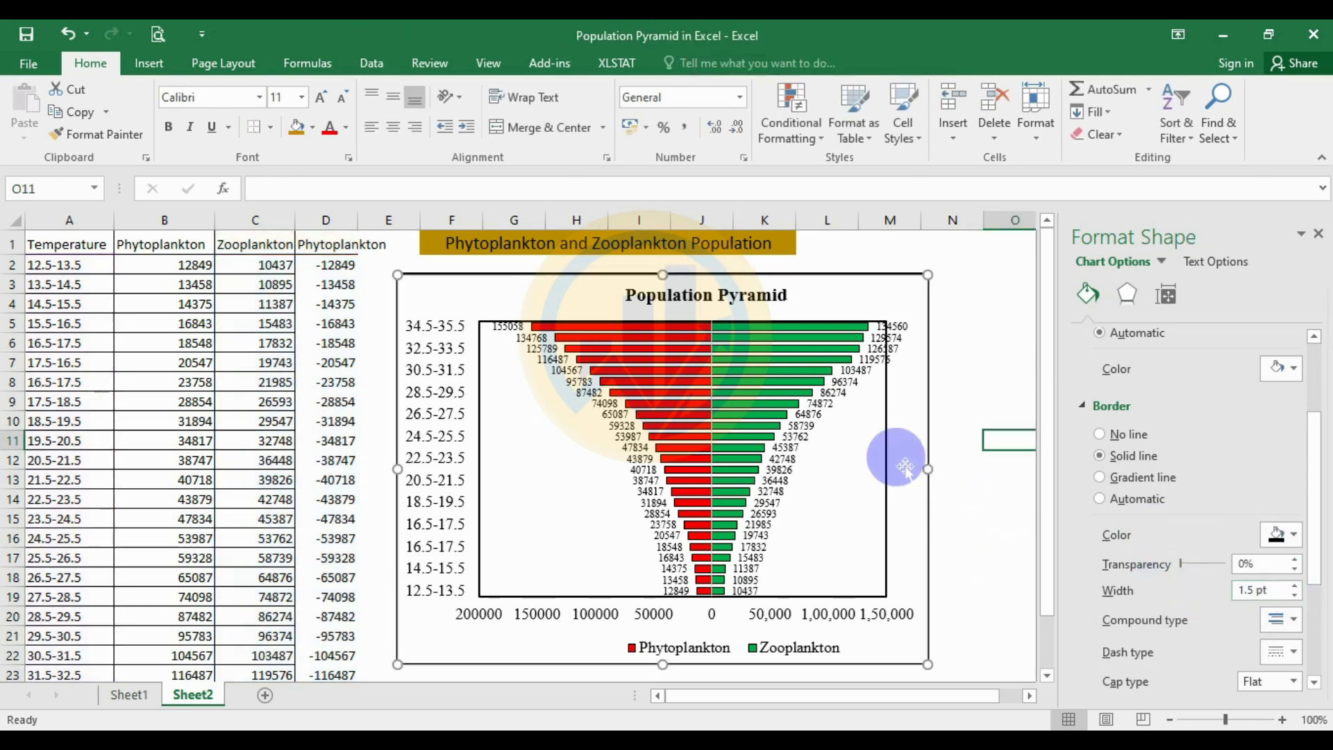
Set the plot area border to No line
click(843, 427)
click(1229, 515)
click(1146, 600)
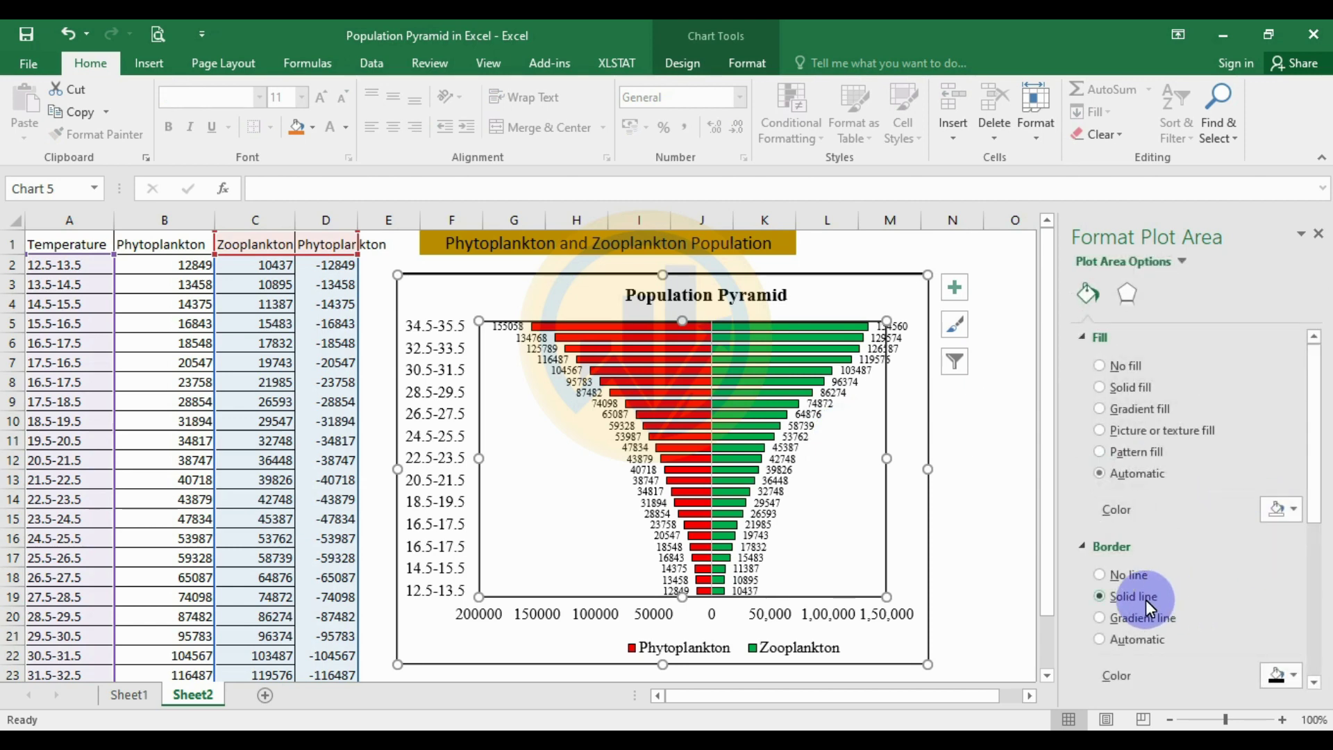
scroll(1282, 619, down, 2)
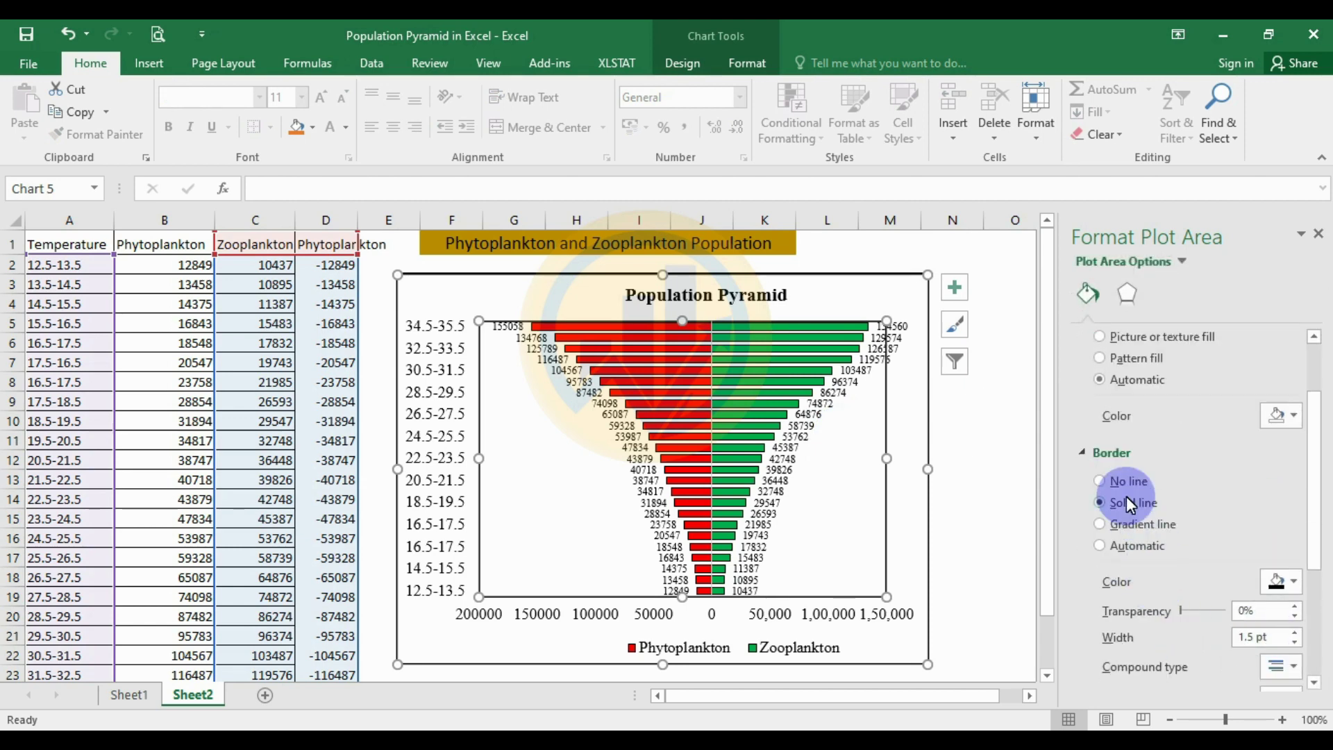
click(1109, 481)
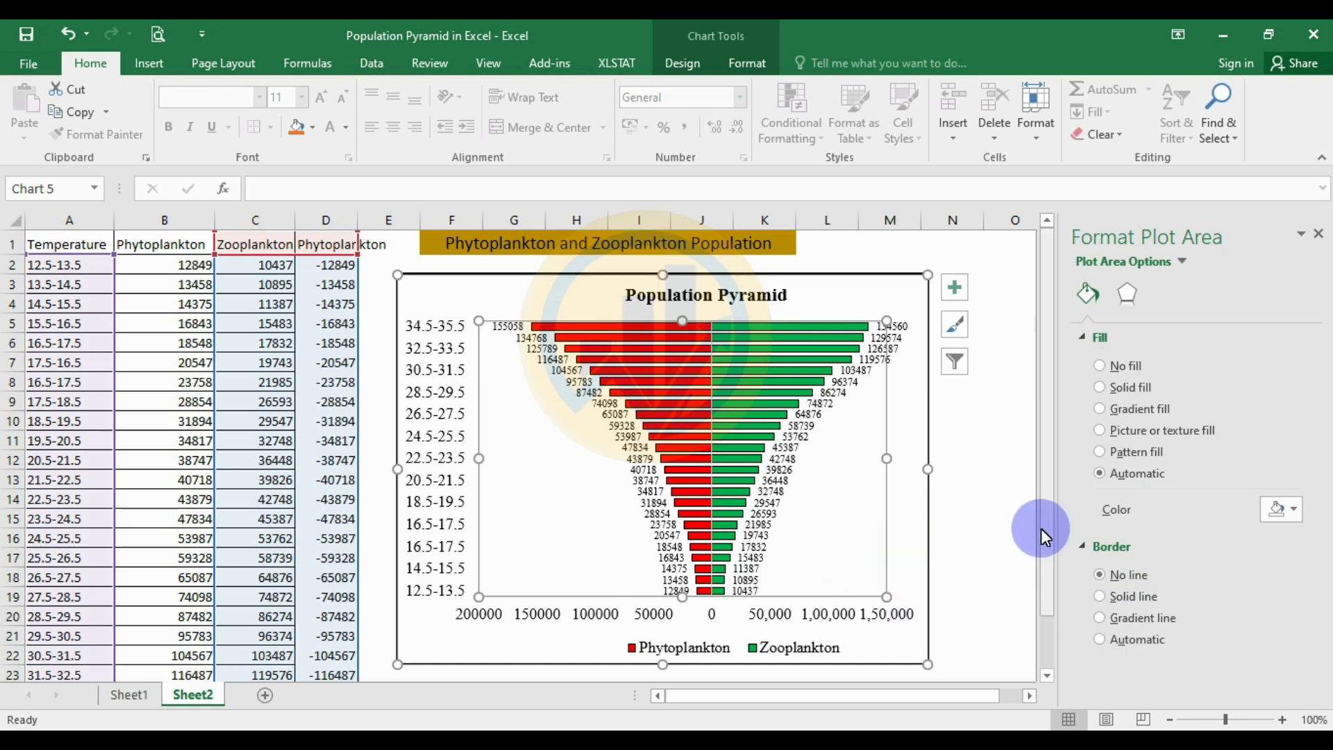
click(839, 615)
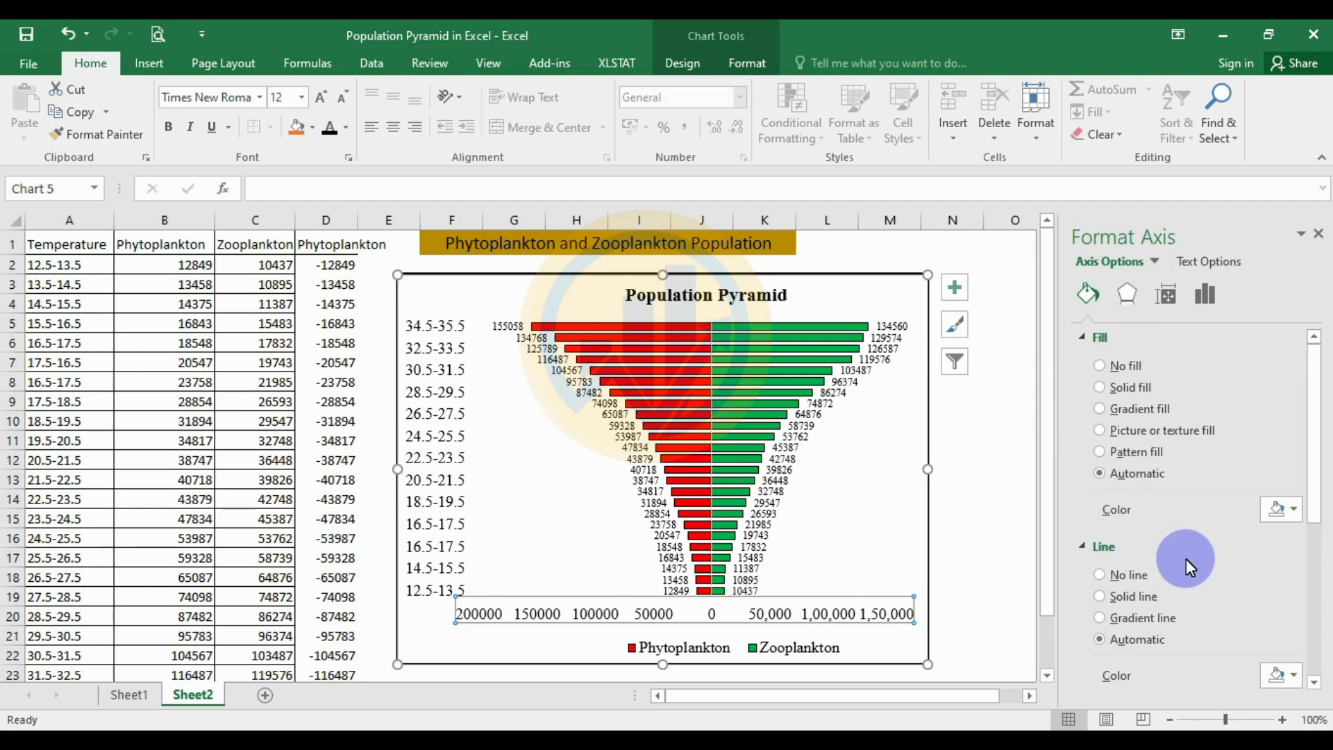
Draw the horizontal axis as a solid line 1.5 pt wide
scroll(1186, 560, down, 3)
click(1101, 456)
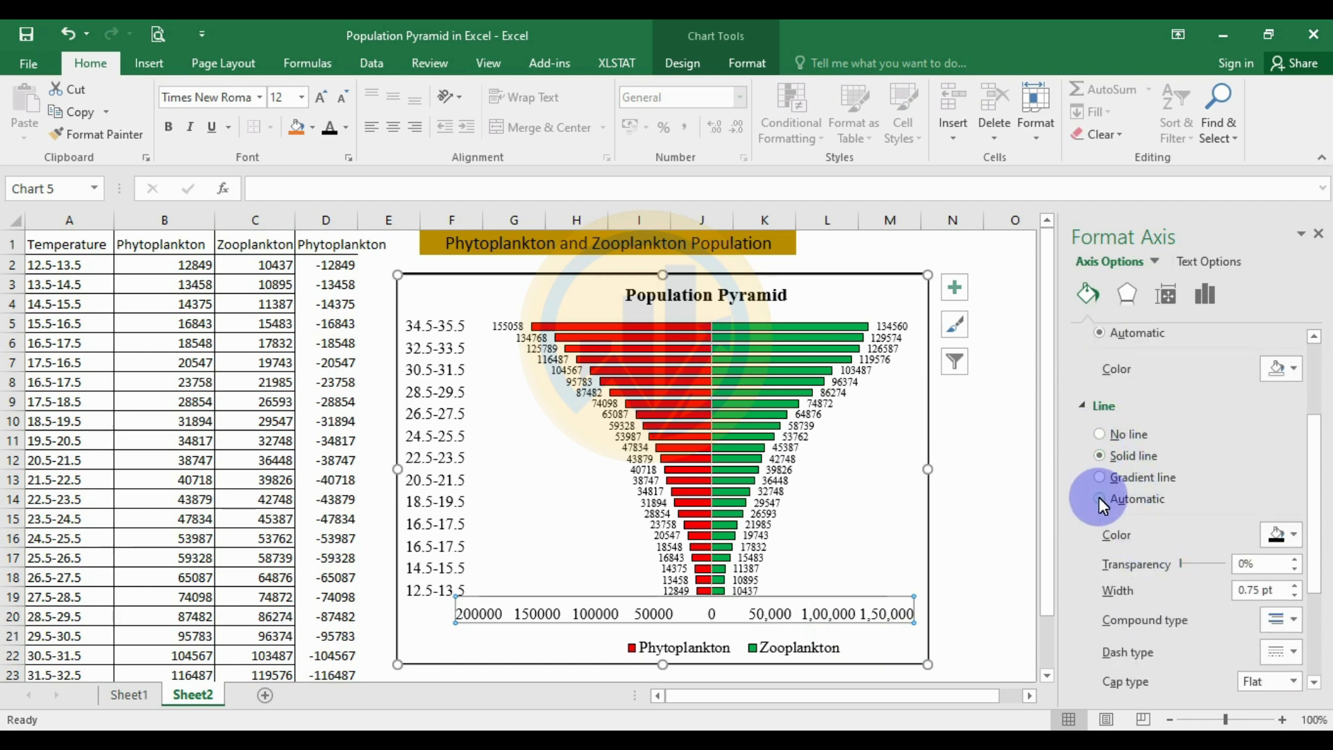
click(1294, 585)
click(1295, 584)
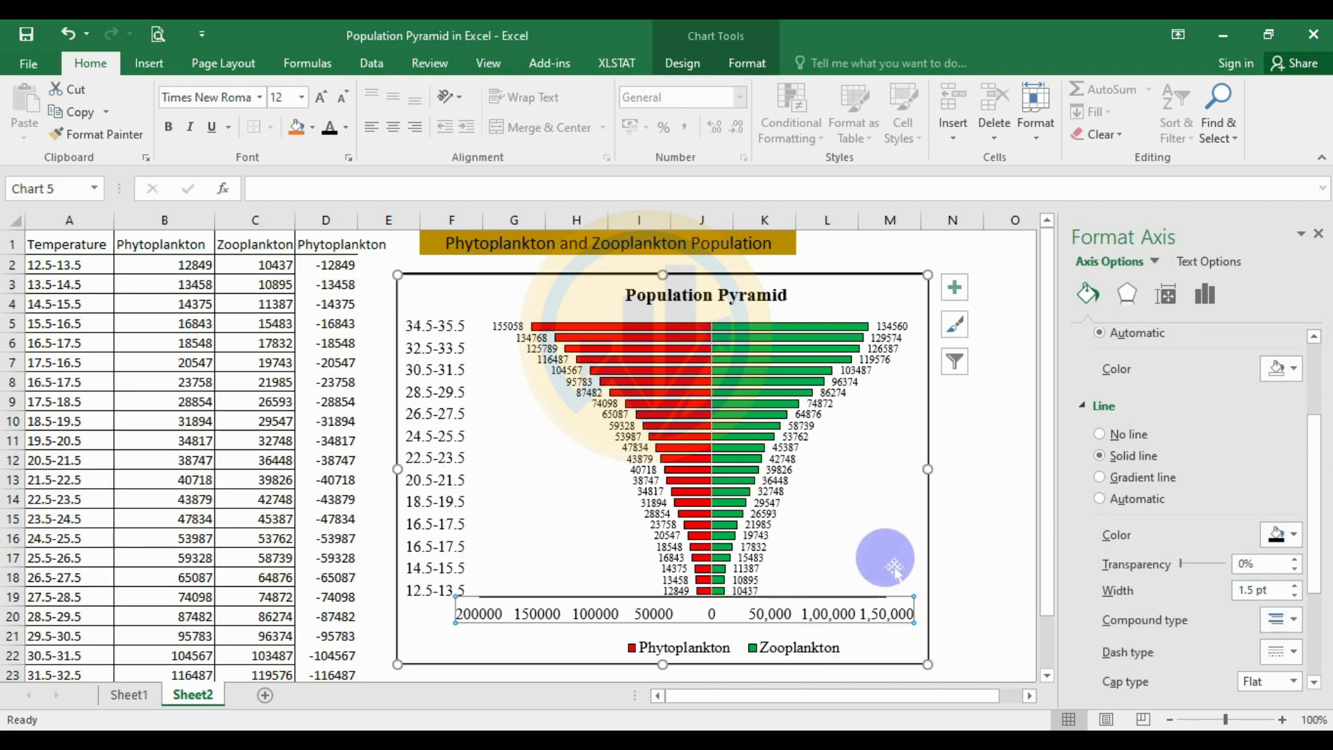
drag(985, 547, 986, 558)
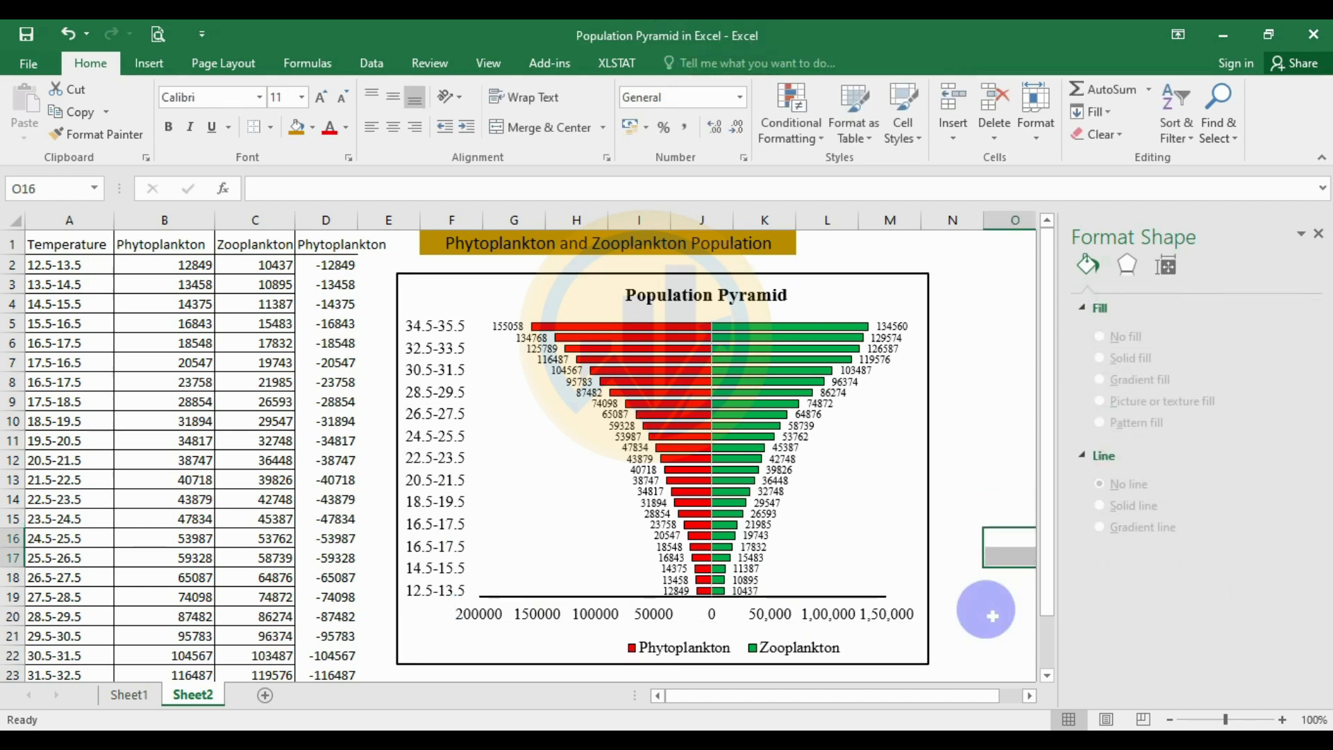
Select the vertical axis and chart area to review the finished formatting
click(435, 486)
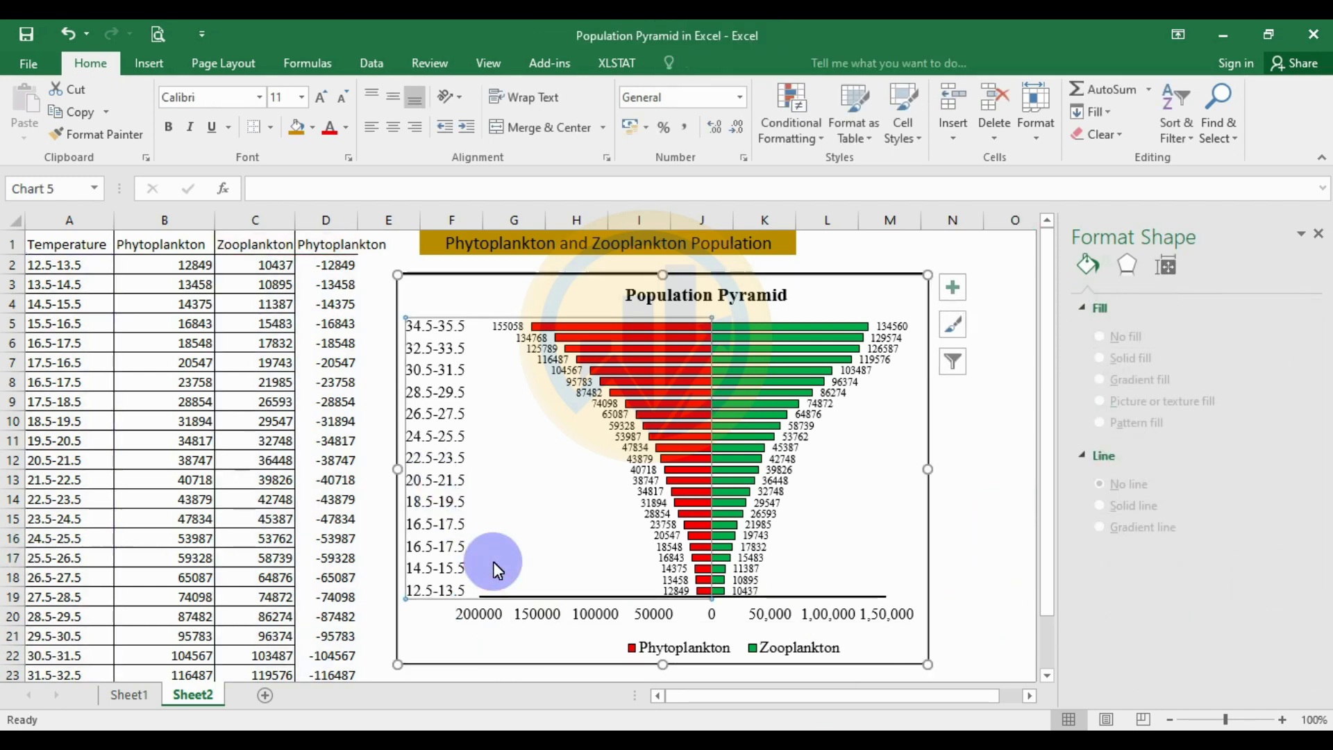
click(443, 379)
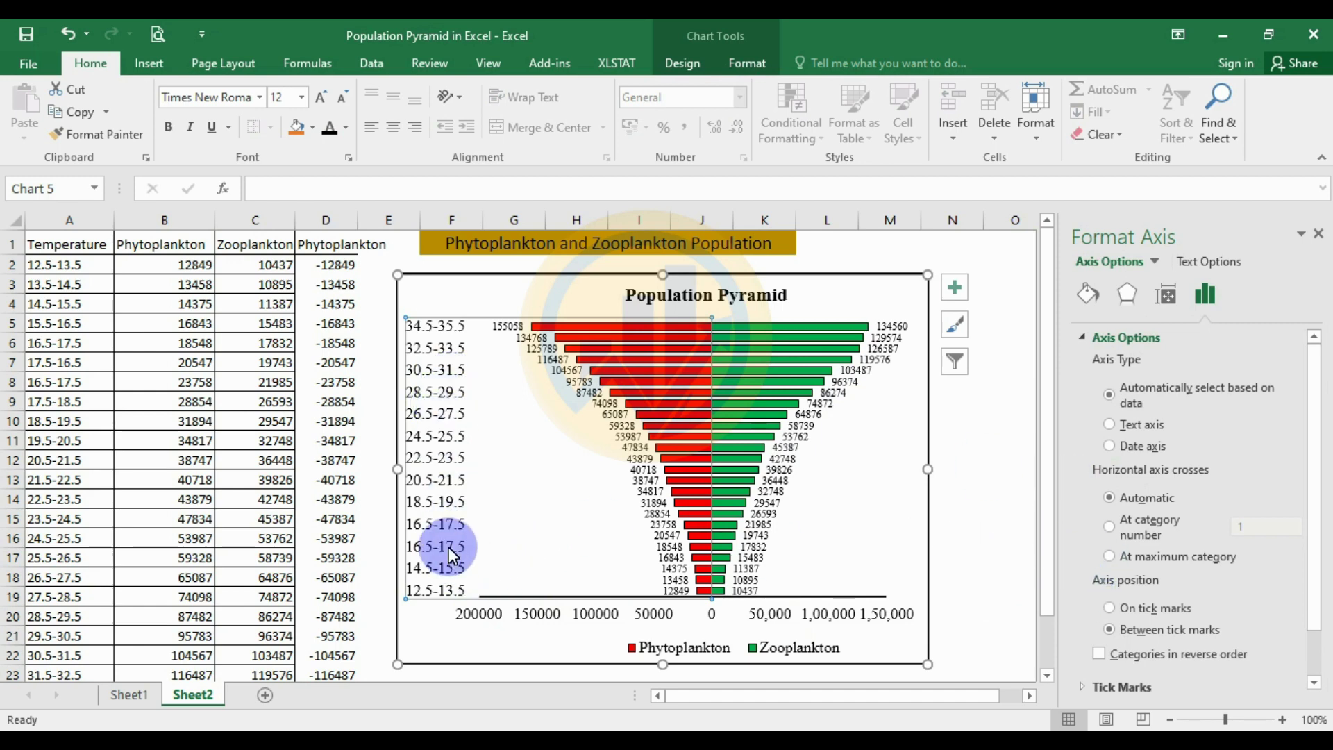
click(486, 434)
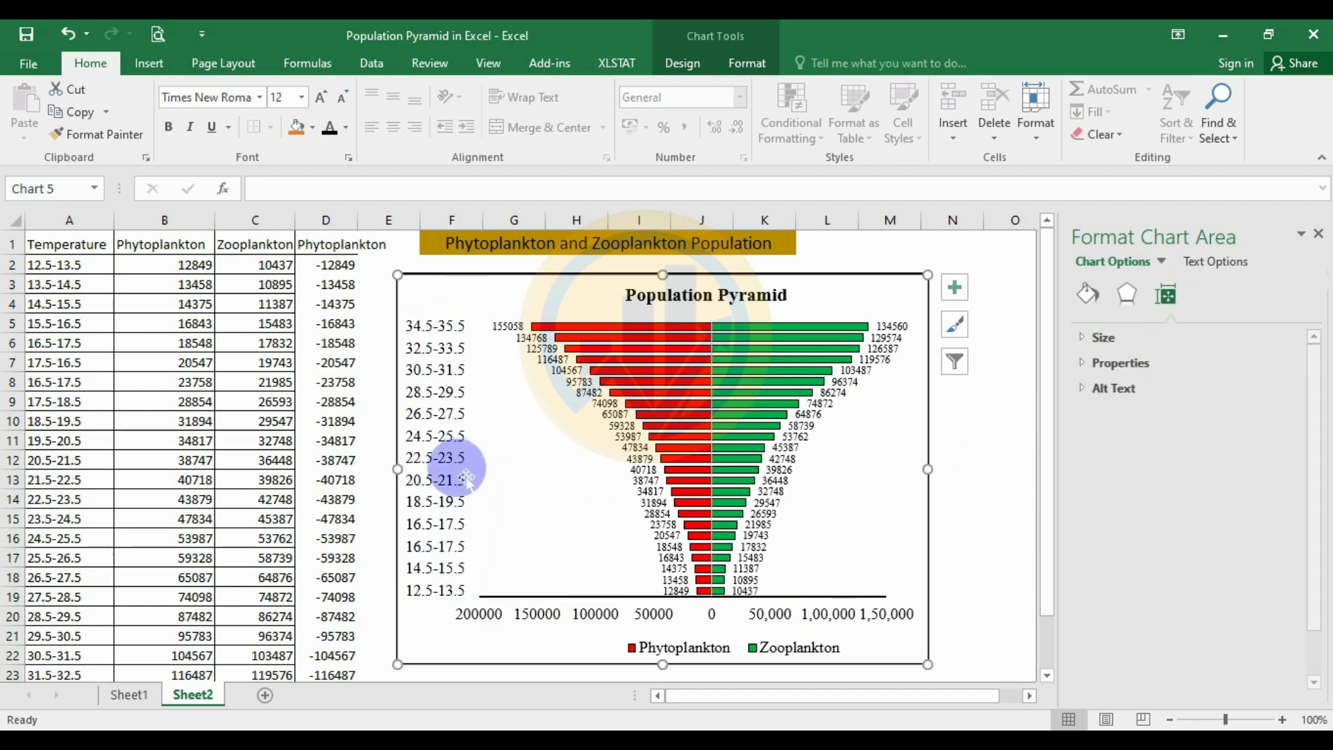
drag(1012, 536, 1015, 556)
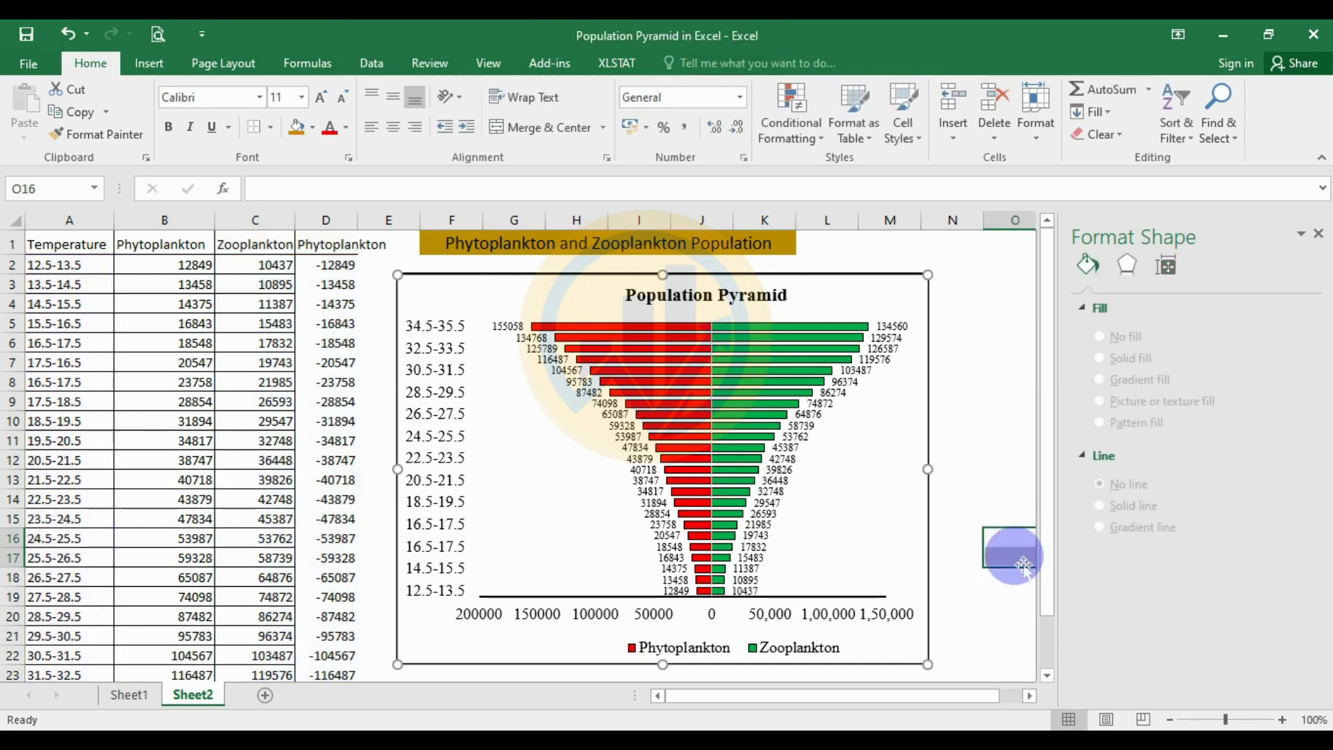
click(895, 285)
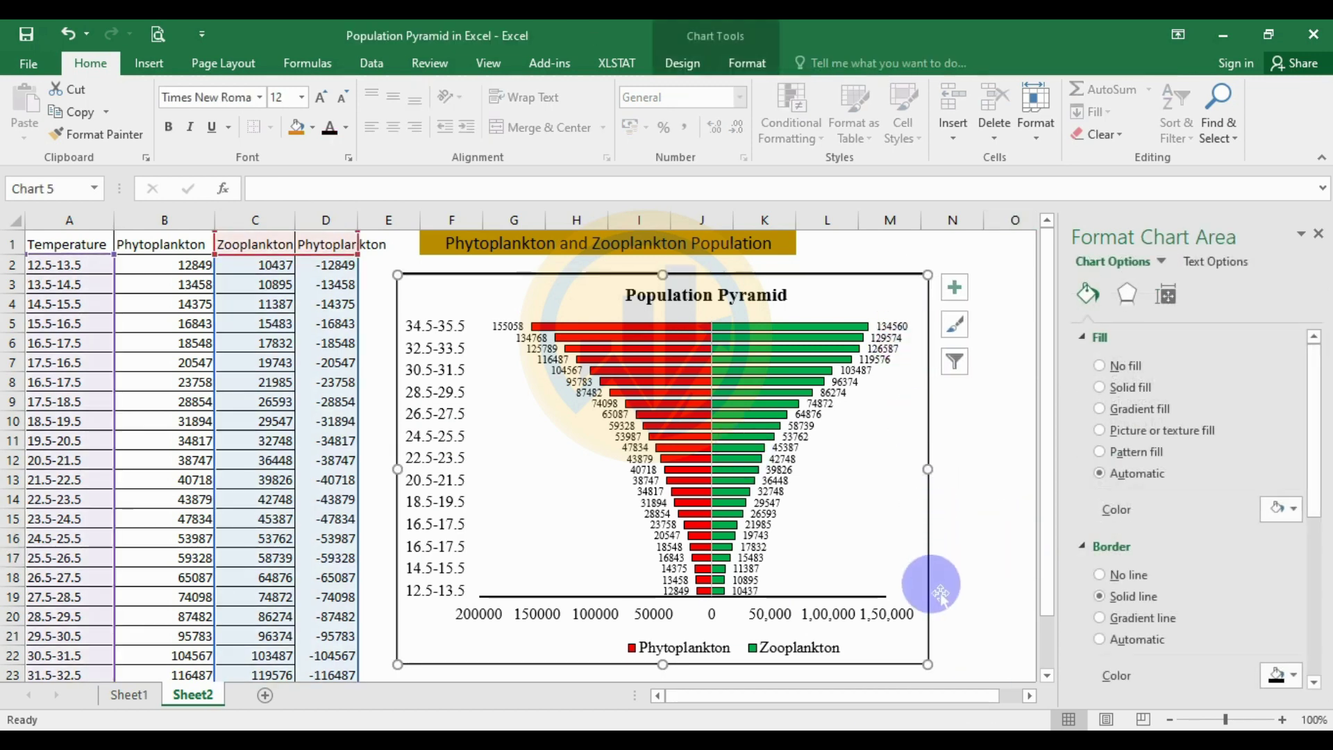
Close the Format Chart Area pane and move the chart right to columns G–O
click(1319, 234)
click(1077, 396)
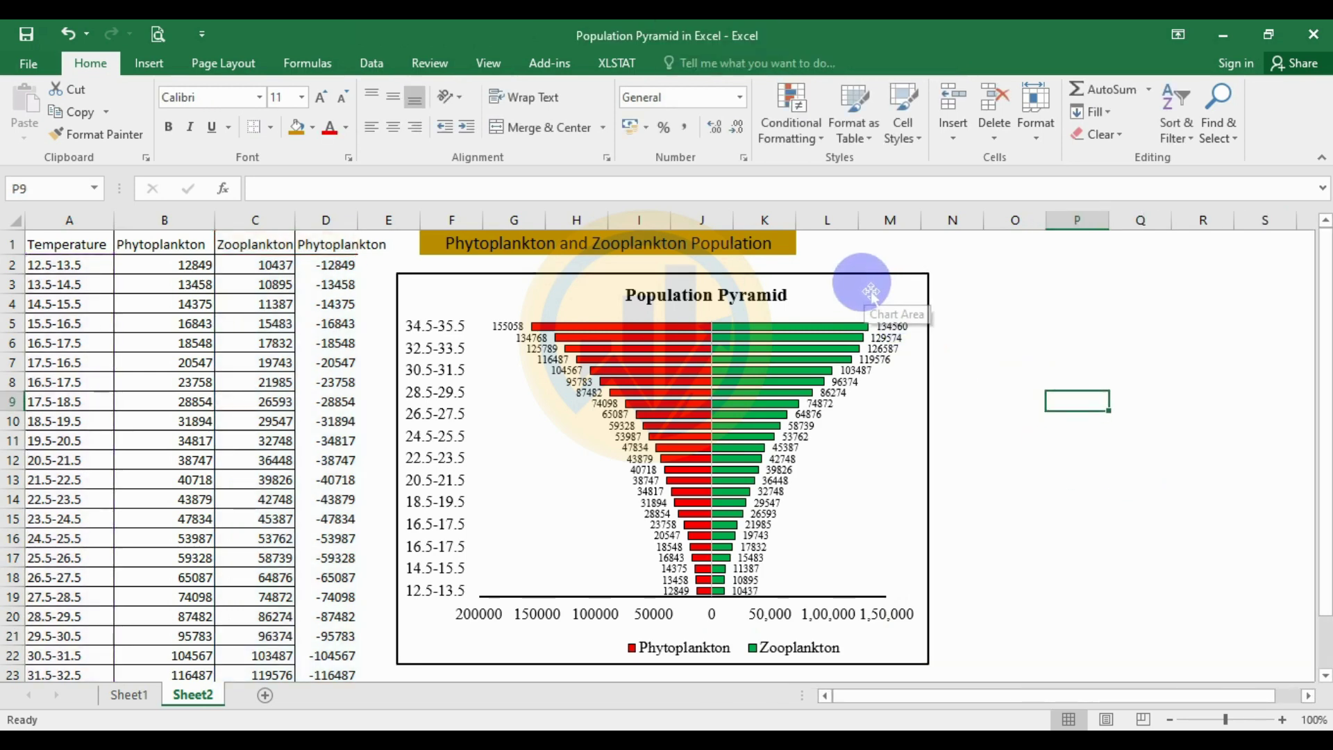
click(895, 281)
drag(895, 281, 997, 281)
click(1135, 489)
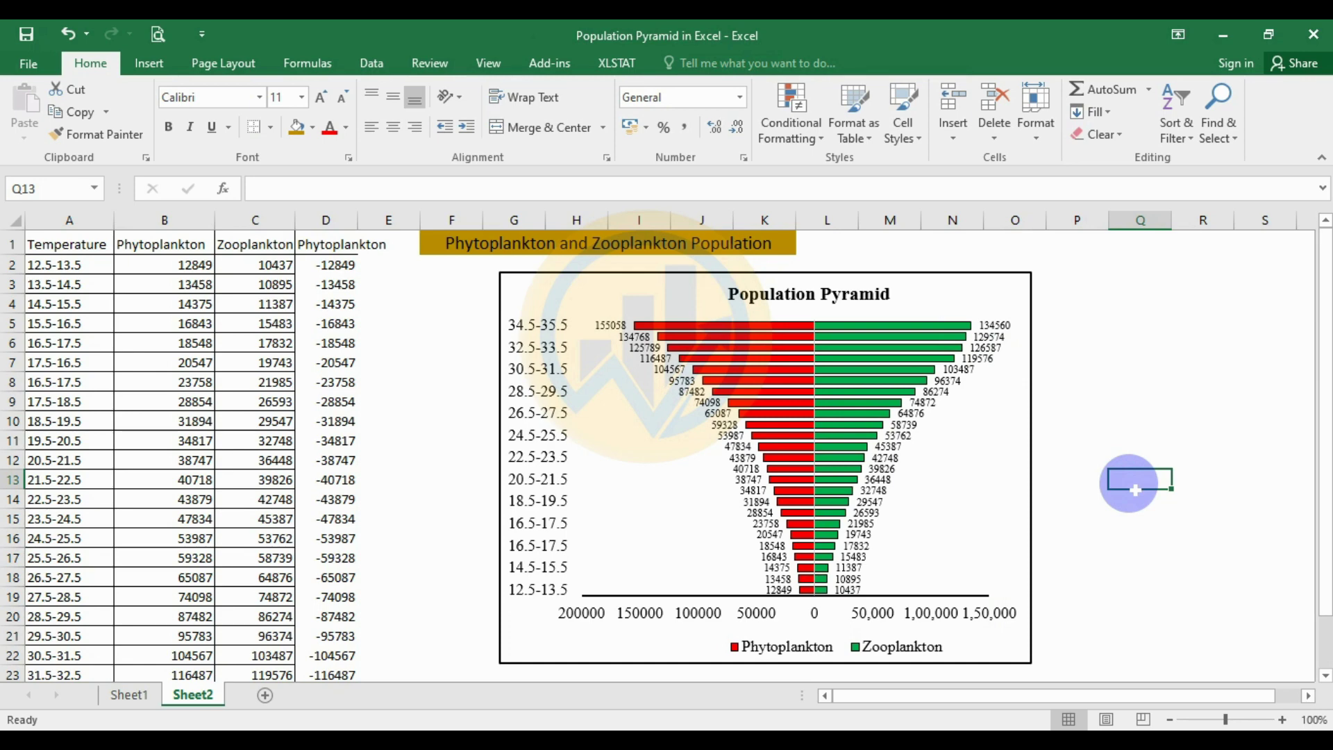